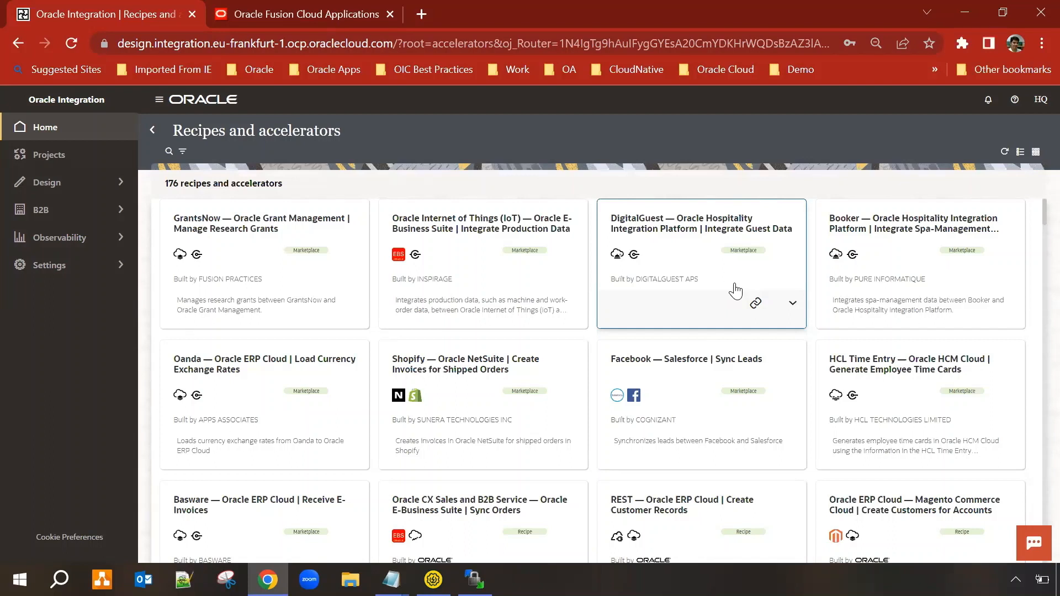
# Filter the recipes and accelerators to show only the Marketplace type.
pyautogui.click(183, 155)
pyautogui.click(314, 260)
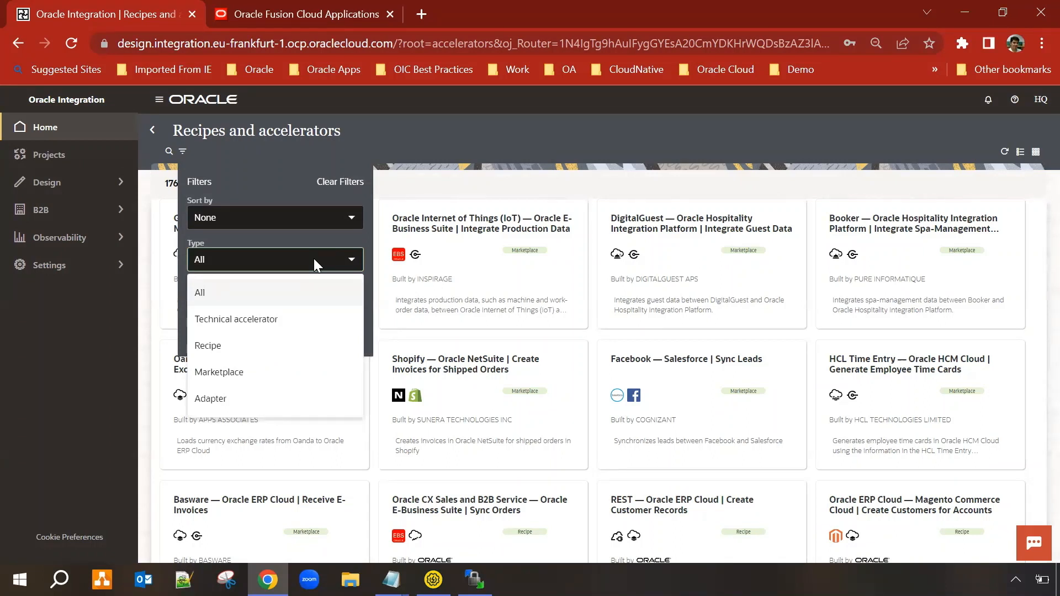
pyautogui.click(233, 378)
pyautogui.click(346, 334)
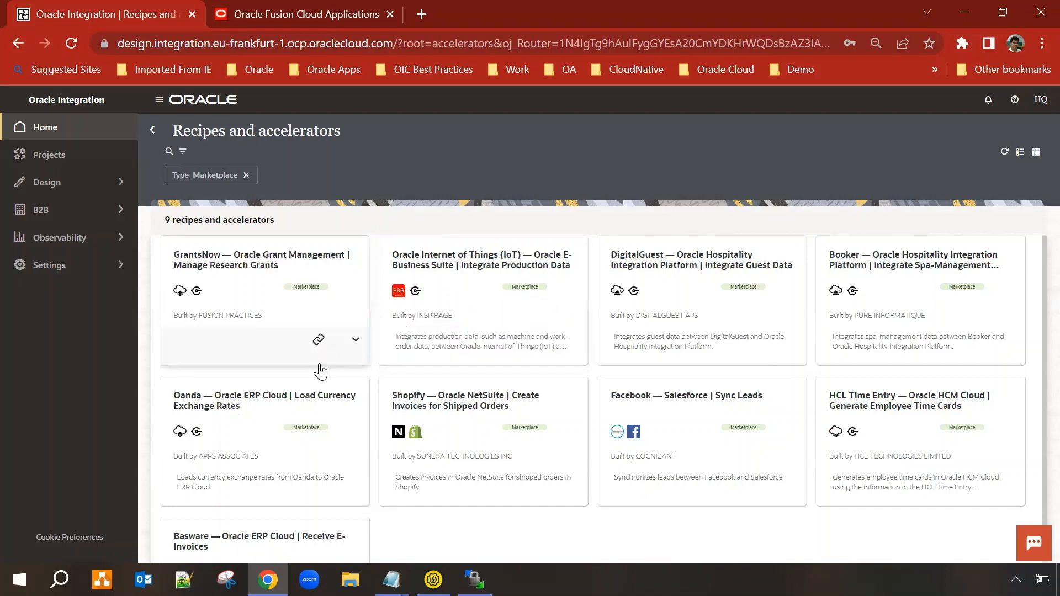
# Examine the details of the GrantsNow — Oracle Grant Management accelerator and its Cloud Marketplace listing, then return to Oracle Integration.
pyautogui.click(357, 342)
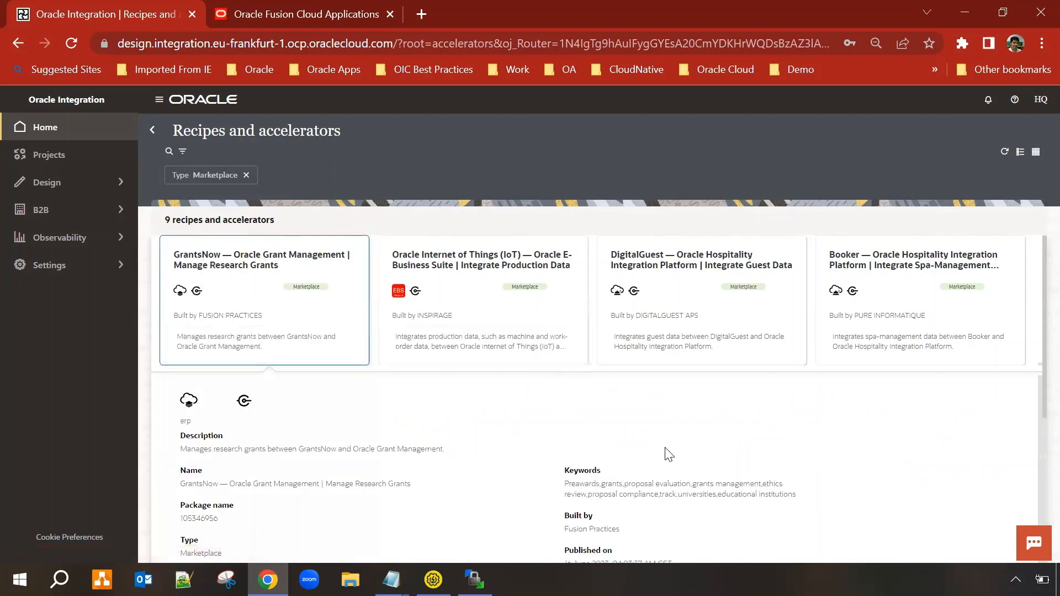
pyautogui.scroll(-3, 657, 448)
pyautogui.scroll(3, 516, 402)
pyautogui.click(316, 340)
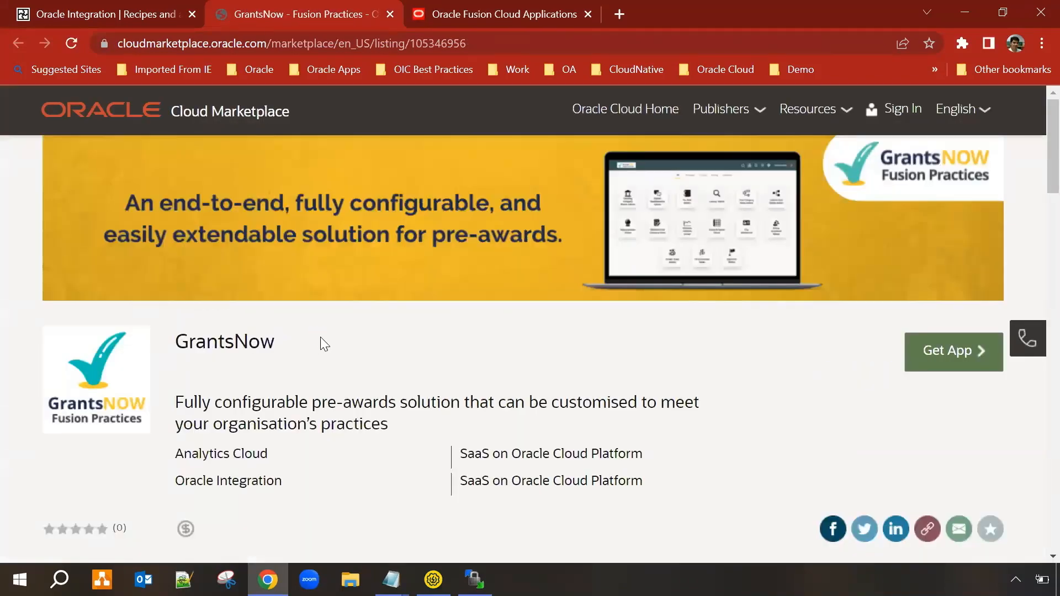
pyautogui.scroll(-5, 403, 372)
pyautogui.scroll(-4, 402, 373)
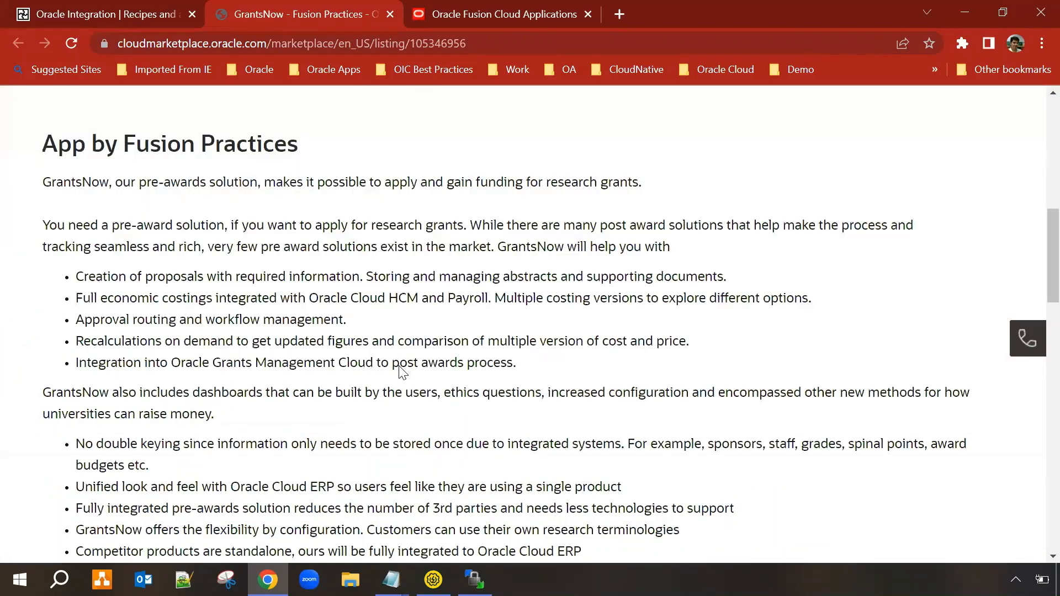
pyautogui.scroll(9, 402, 372)
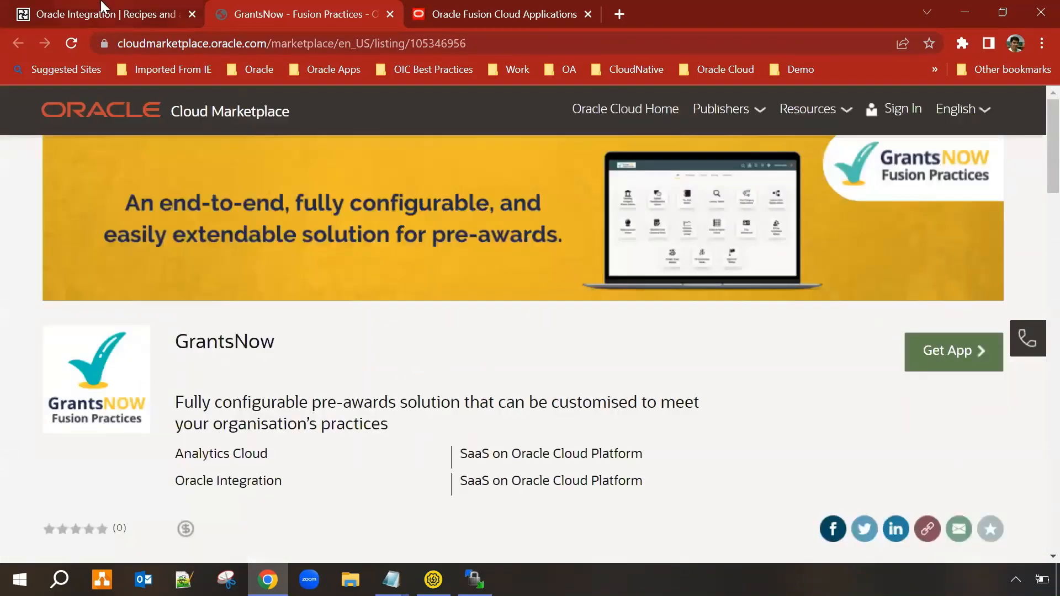
pyautogui.click(101, 6)
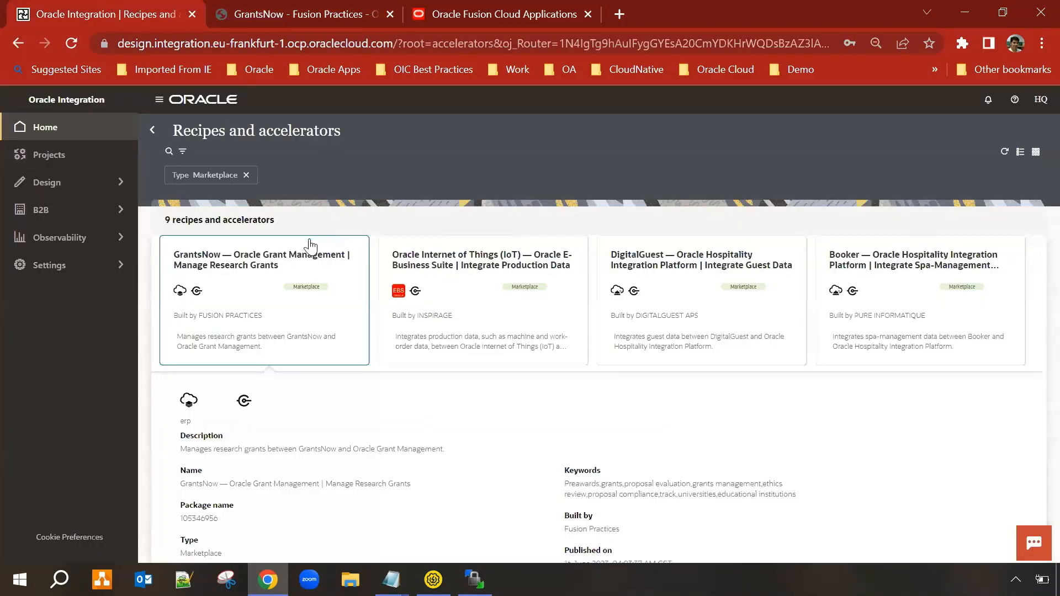
# Remove the Marketplace filter and filter the recipes and accelerators by the Recipe type instead.
pyautogui.click(246, 175)
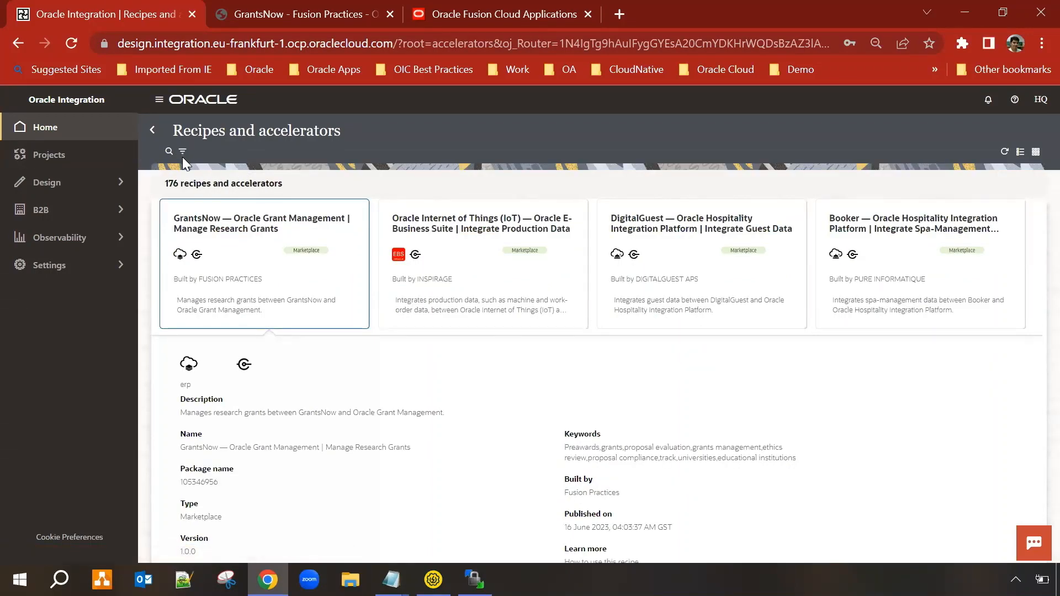
pyautogui.click(182, 155)
pyautogui.click(183, 154)
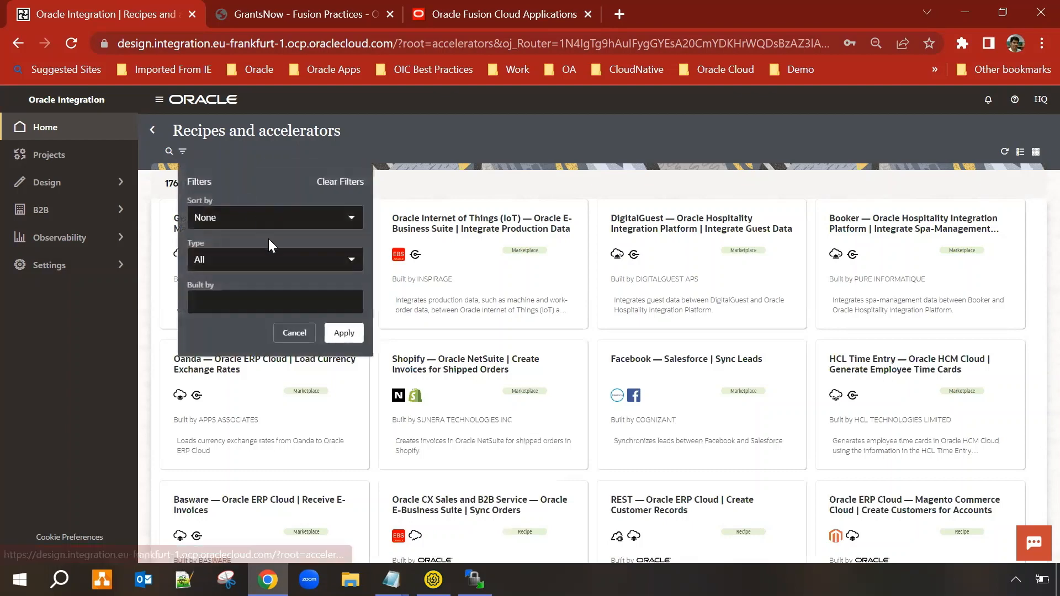
pyautogui.click(325, 258)
pyautogui.click(255, 347)
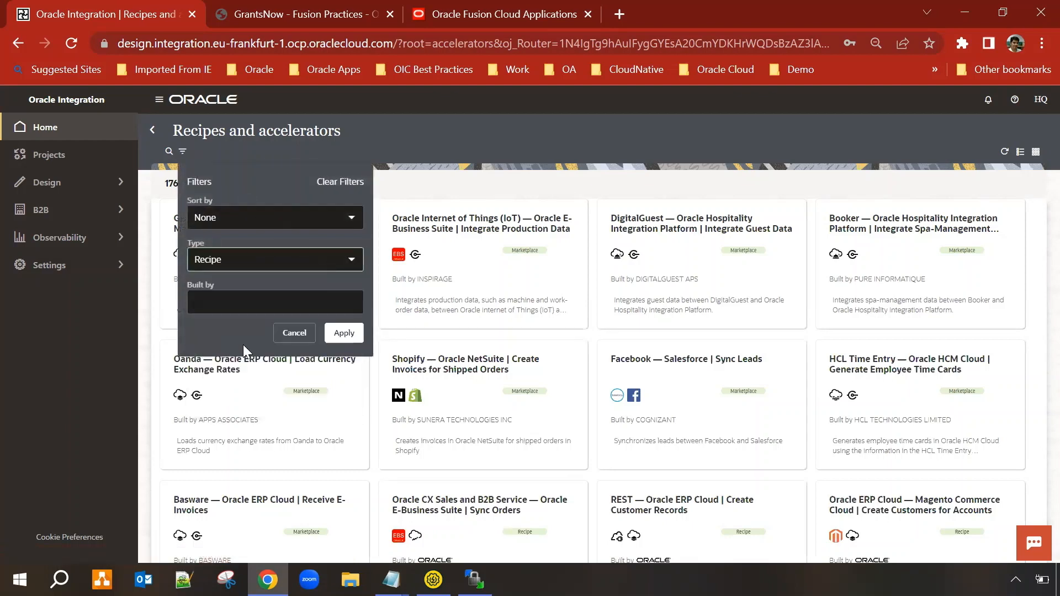
pyautogui.click(345, 332)
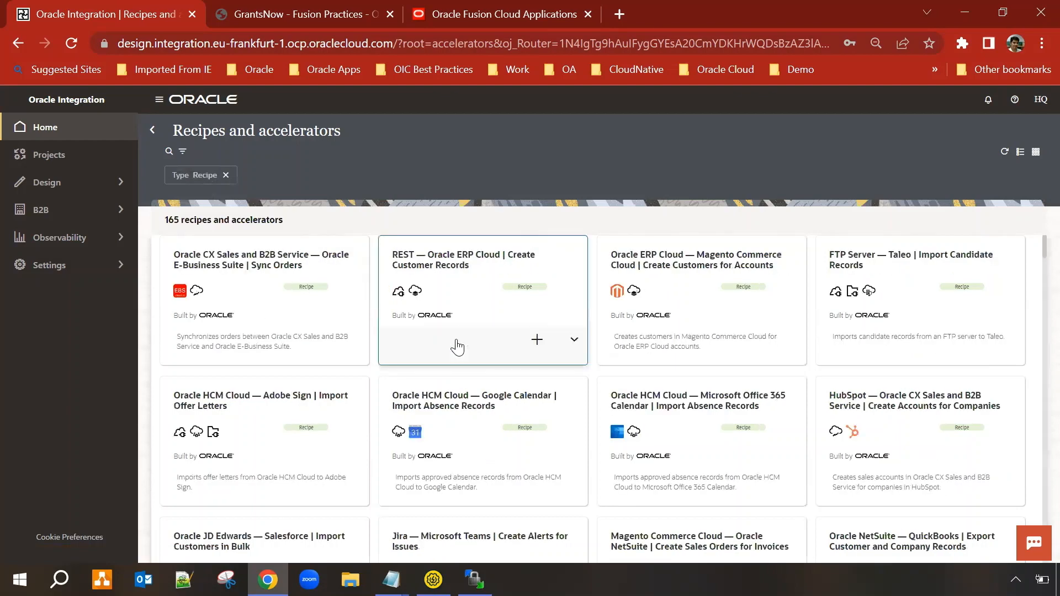
# Search the filtered recipes for "ERP".
pyautogui.click(169, 151)
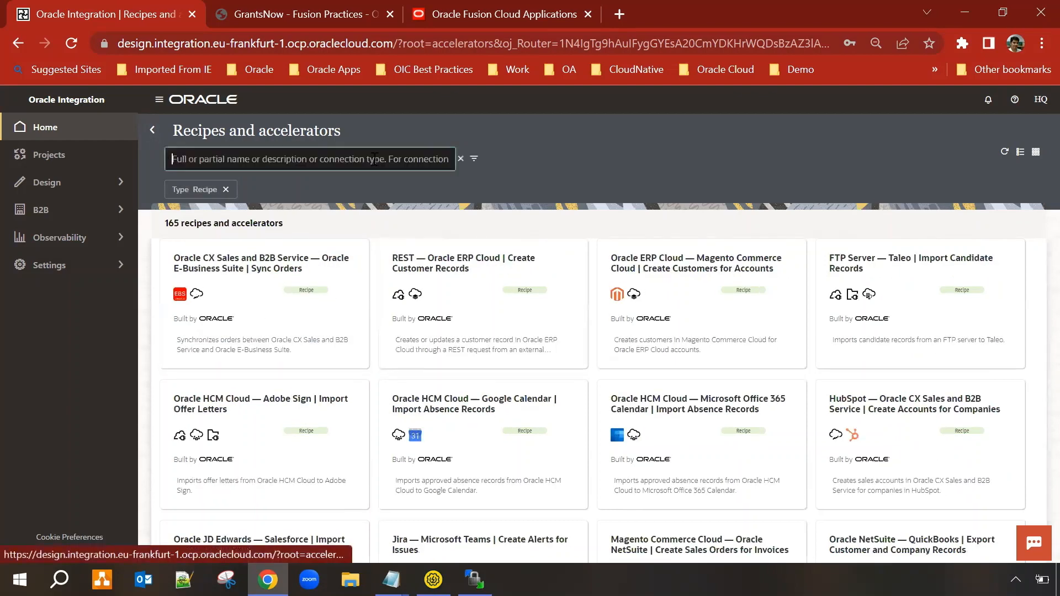
pyautogui.write('ERP')
pyautogui.press('Return')
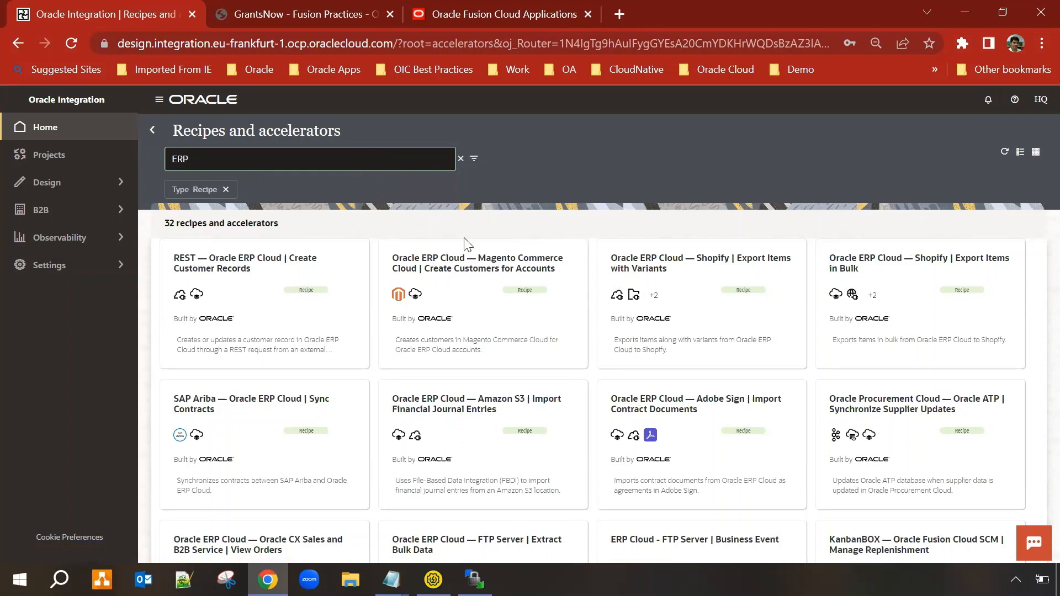
# Look through the ERP recipe cards to see which source and target applications and use cases they cover.
pyautogui.moveTo(615, 292)
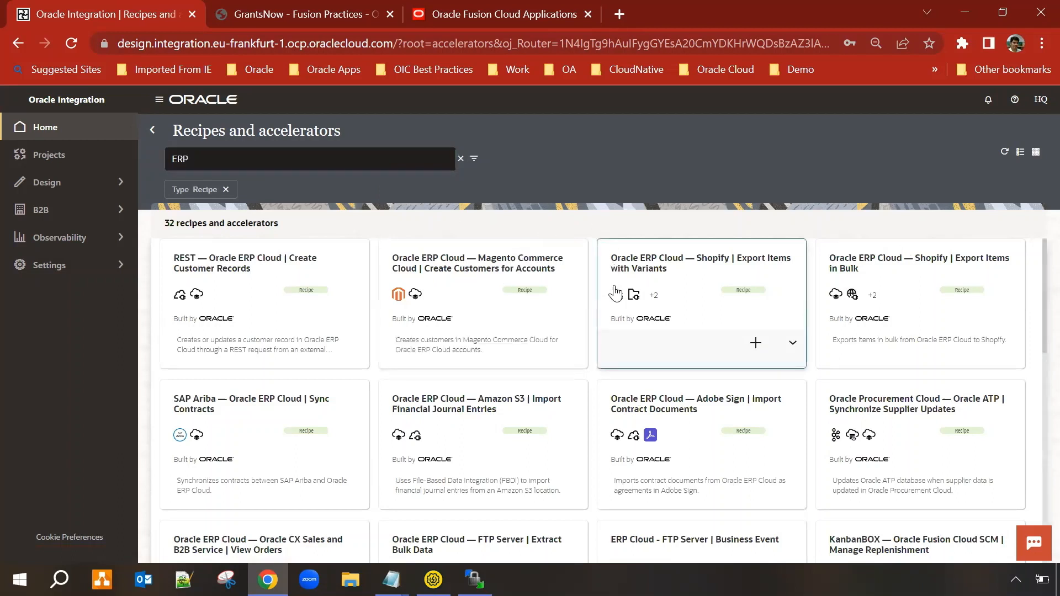
pyautogui.moveTo(336, 362)
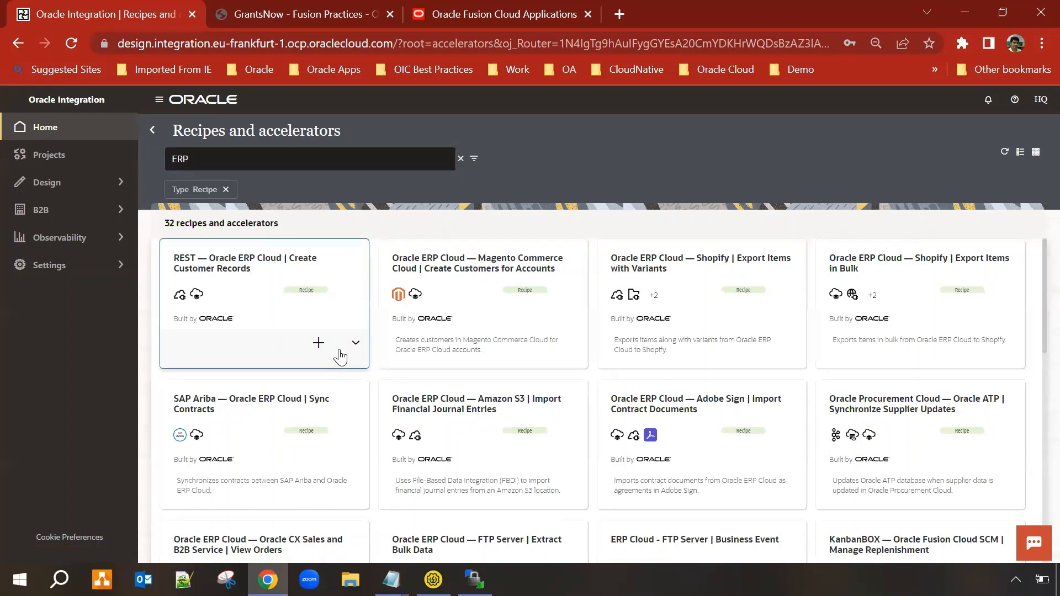
pyautogui.moveTo(172, 436)
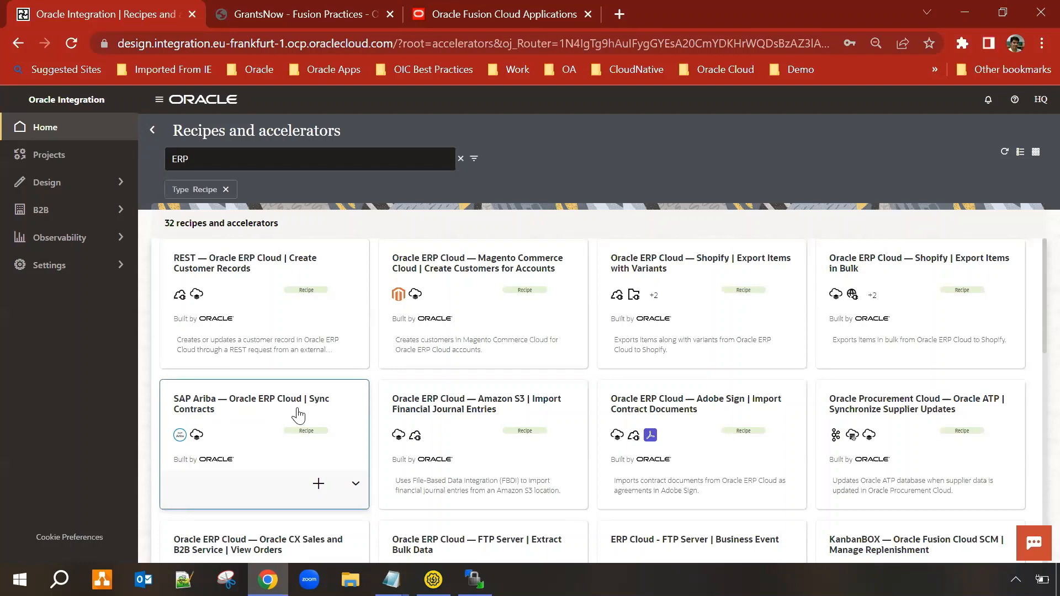
pyautogui.moveTo(551, 437)
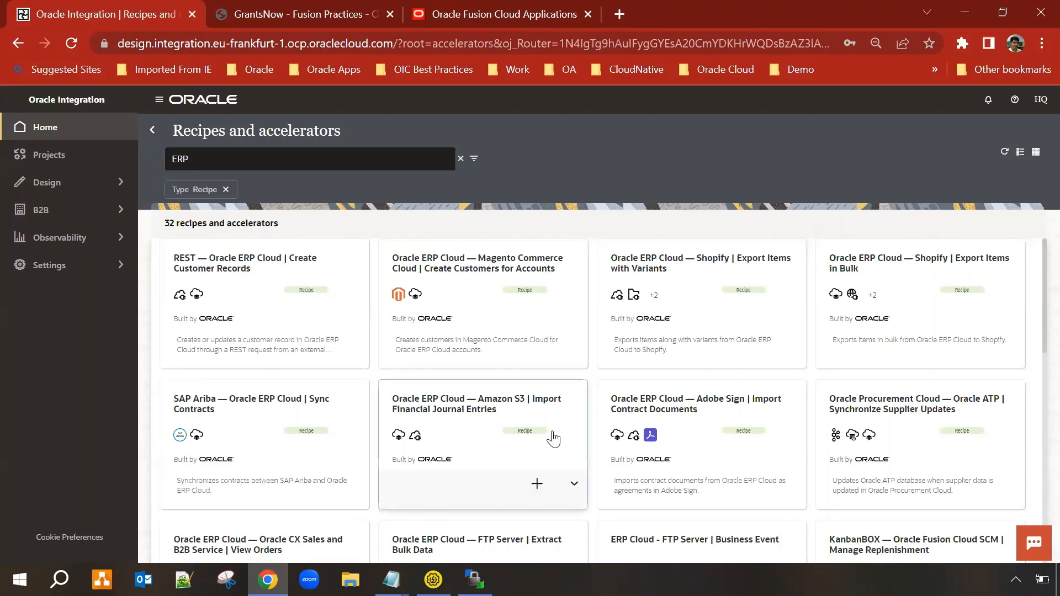
pyautogui.scroll(-5, 552, 438)
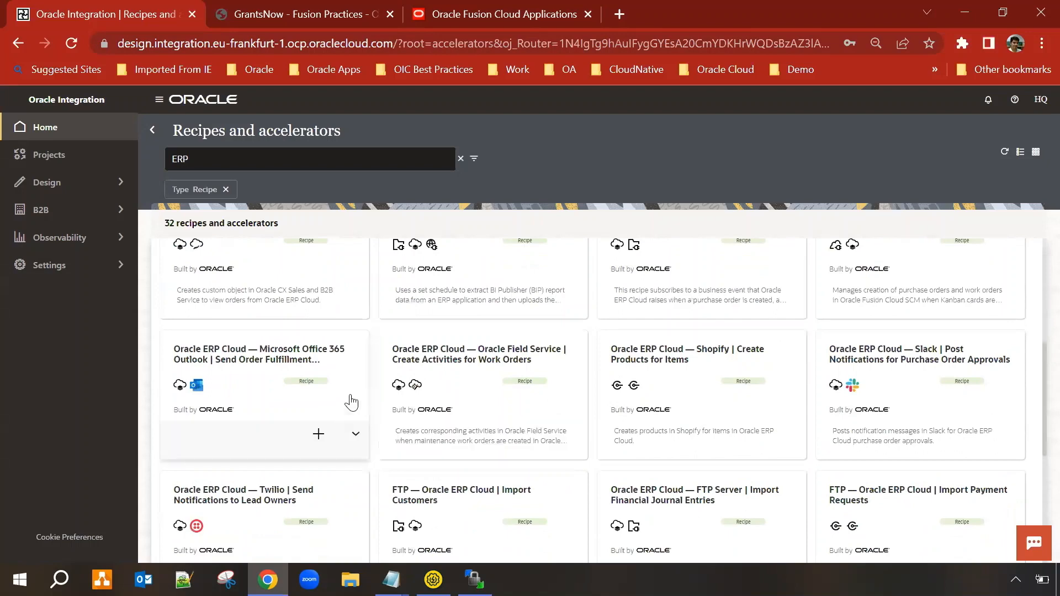
pyautogui.scroll(-4, 494, 420)
pyautogui.scroll(-3, 497, 441)
pyautogui.moveTo(203, 378)
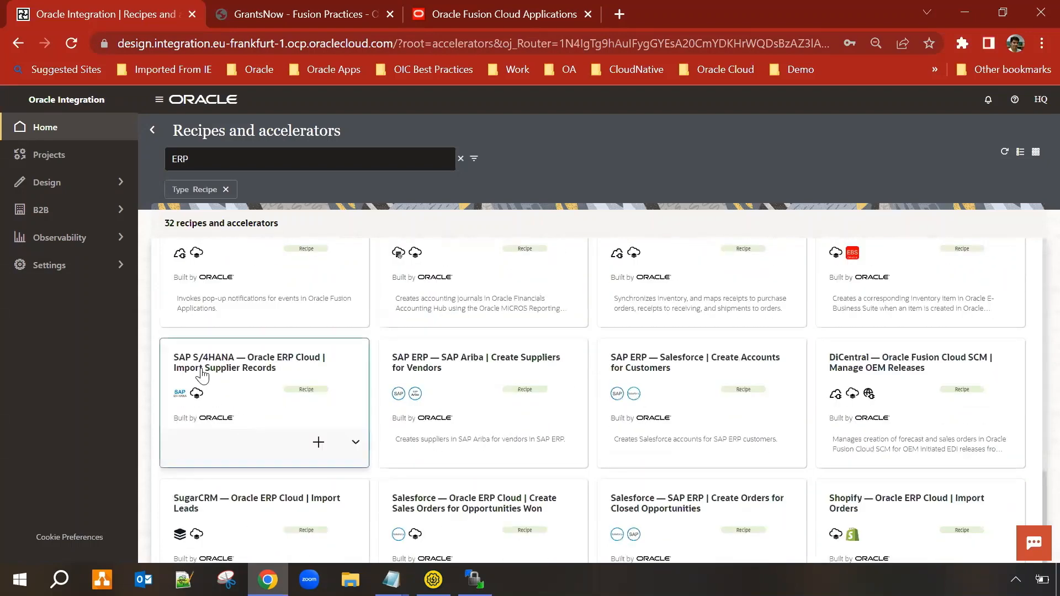
pyautogui.moveTo(471, 442)
pyautogui.scroll(2, 472, 443)
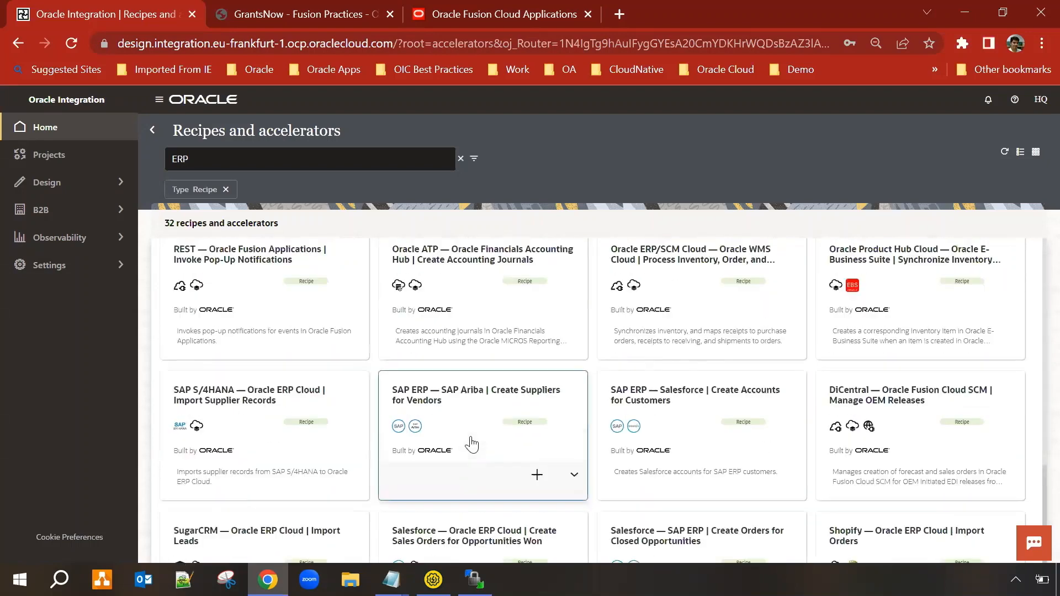
pyautogui.scroll(1, 472, 443)
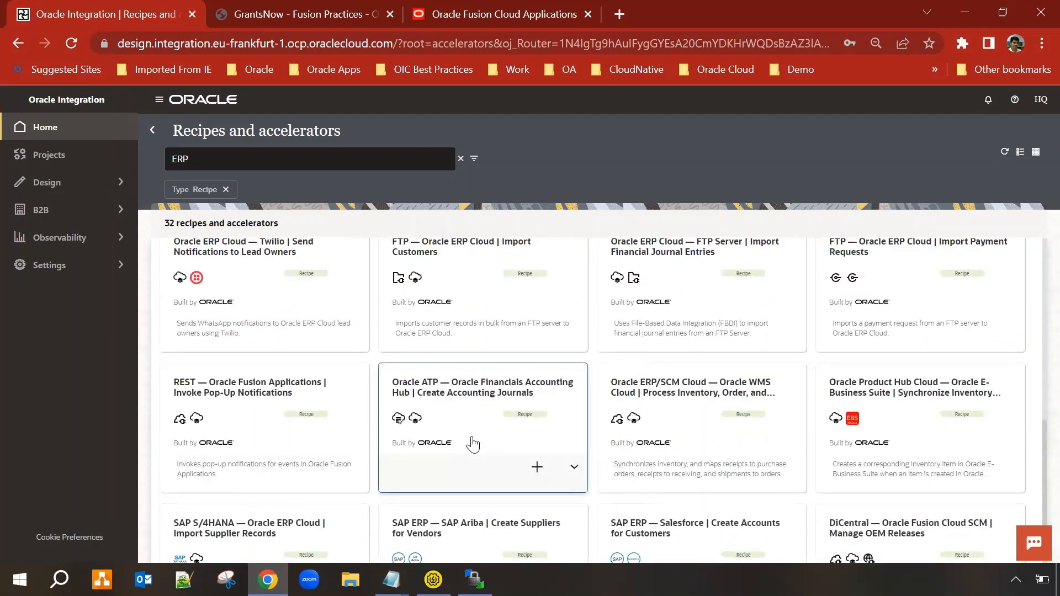
# Show the details of the "REST — Oracle Fusion Applications | Invoke Pop-Up Notifications" recipe.
pyautogui.moveTo(212, 412)
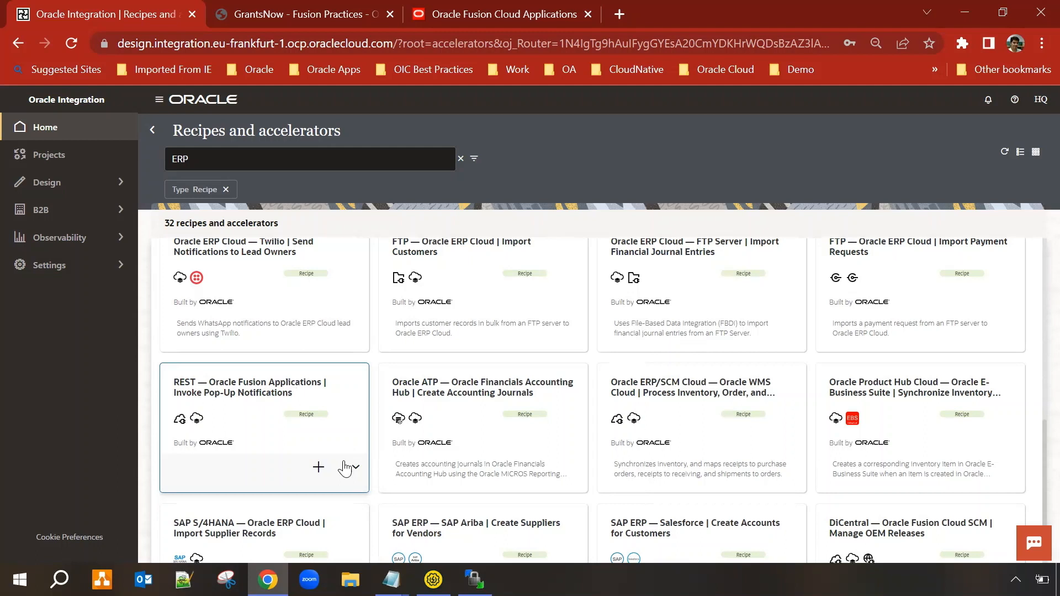
pyautogui.click(233, 400)
pyautogui.click(356, 469)
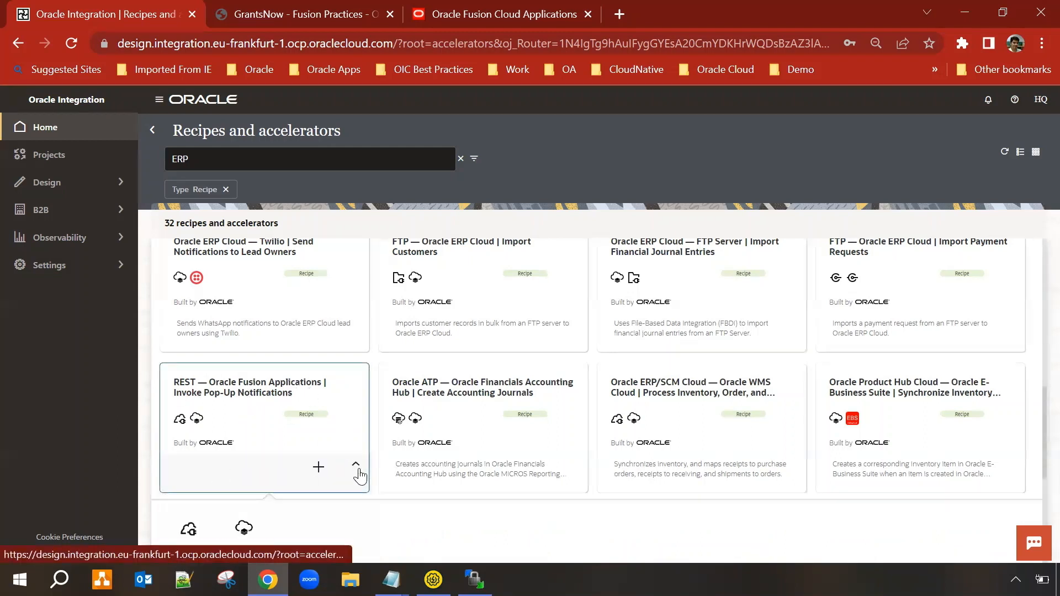
pyautogui.scroll(-5, 362, 453)
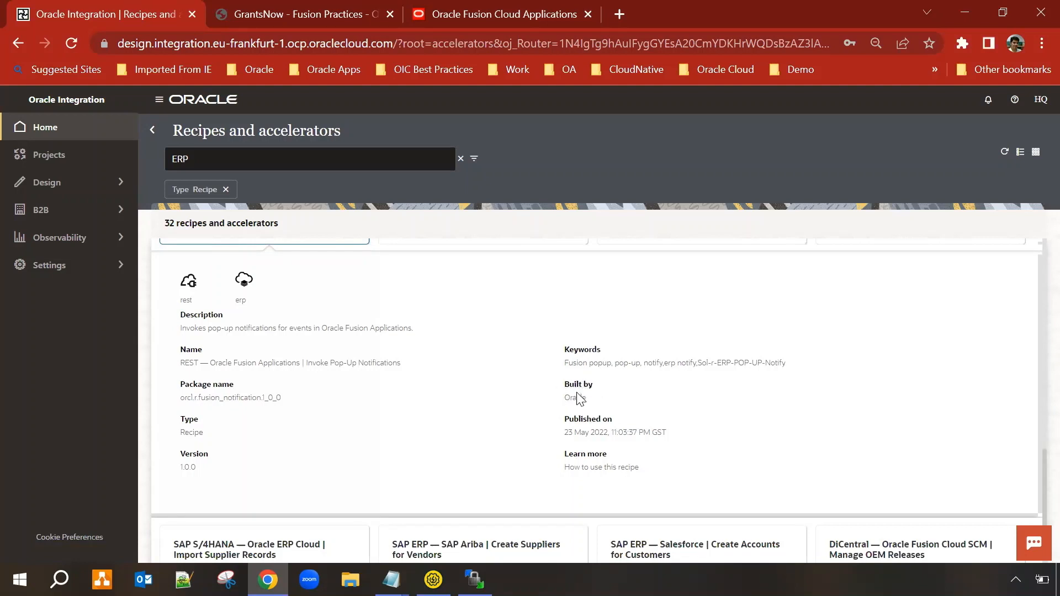
# Open the pop-up notifications recipe's usage documentation and read its overview, requirements, installation and connection configuration sections.
pyautogui.click(598, 468)
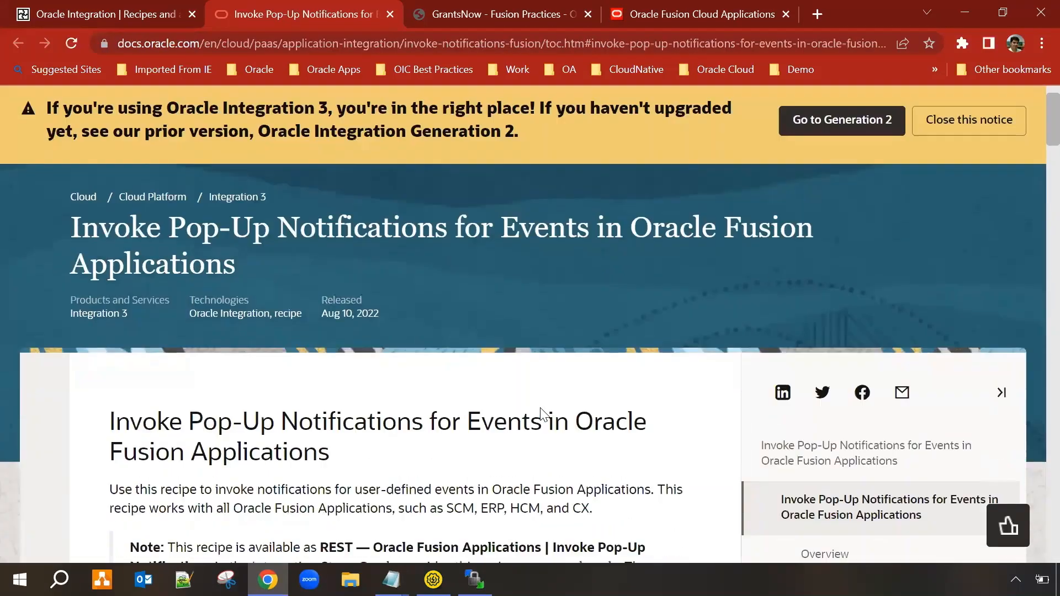
pyautogui.scroll(-10, 540, 414)
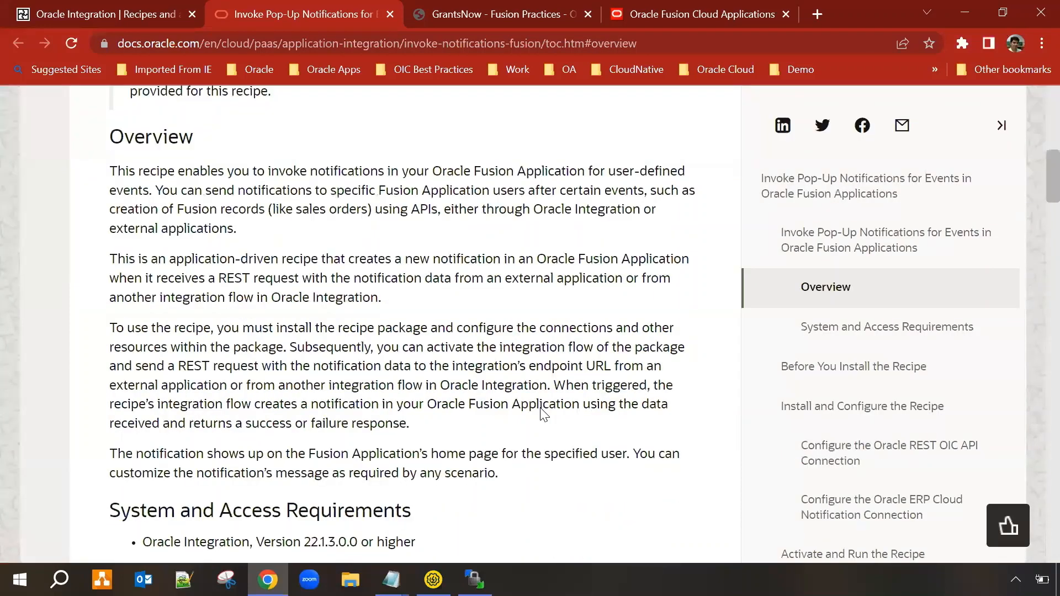
pyautogui.scroll(-5, 543, 414)
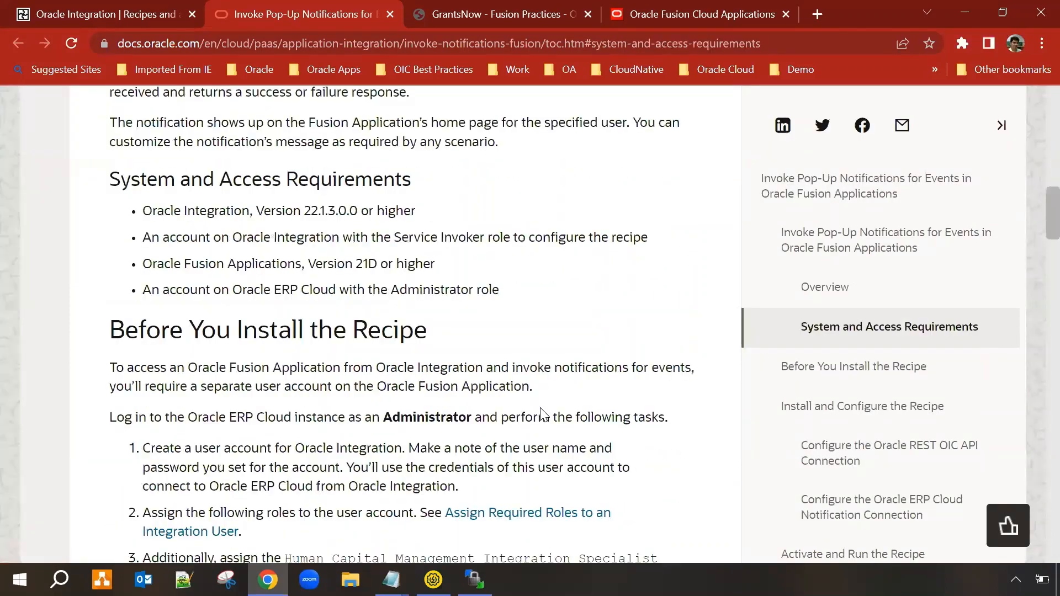
pyautogui.scroll(-1, 544, 424)
pyautogui.scroll(-11, 543, 430)
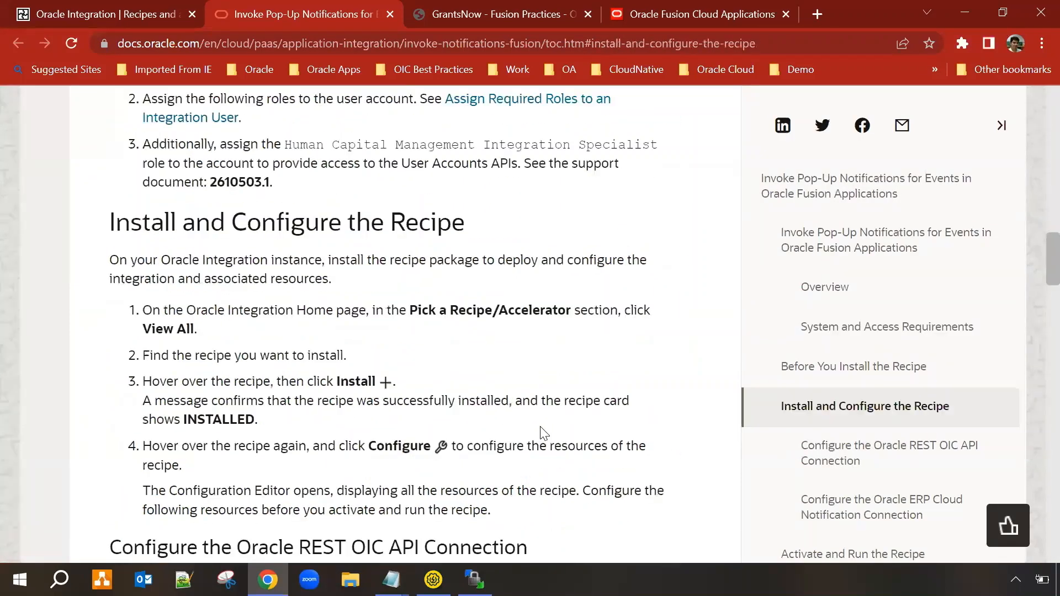
pyautogui.scroll(-10, 544, 434)
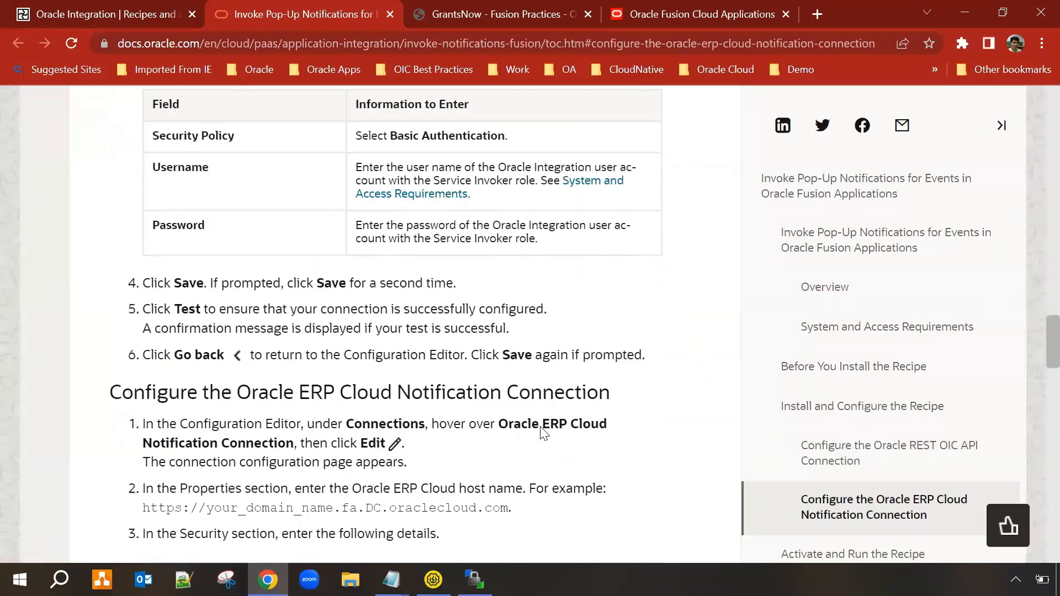
# Return to Oracle Integration, install the "REST — Oracle Fusion Applications | Invoke Pop-Up Notifications" recipe and dismiss the confirmation.
pyautogui.click(138, 14)
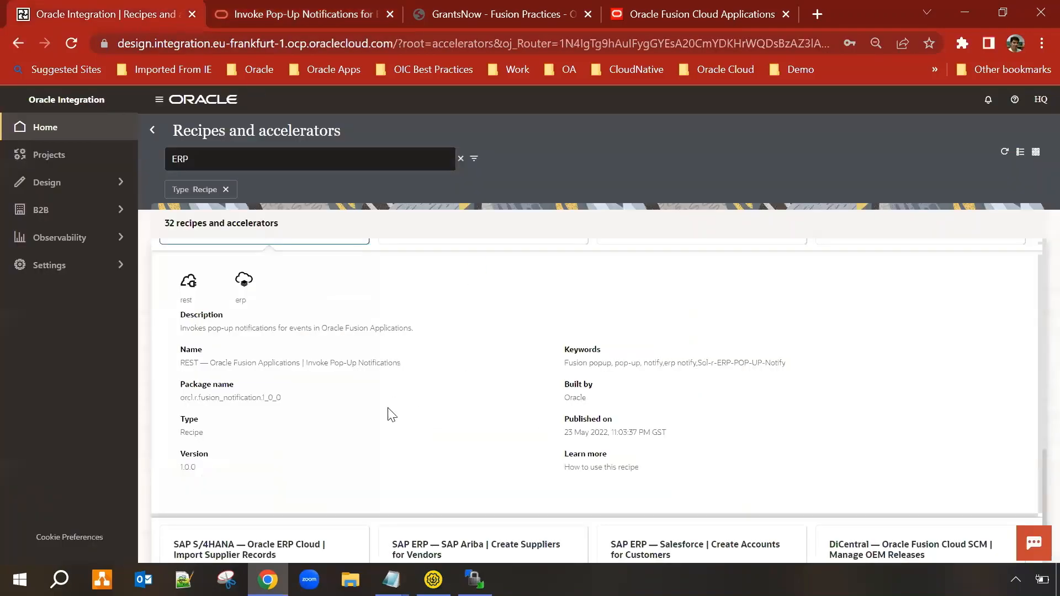
pyautogui.scroll(3, 392, 417)
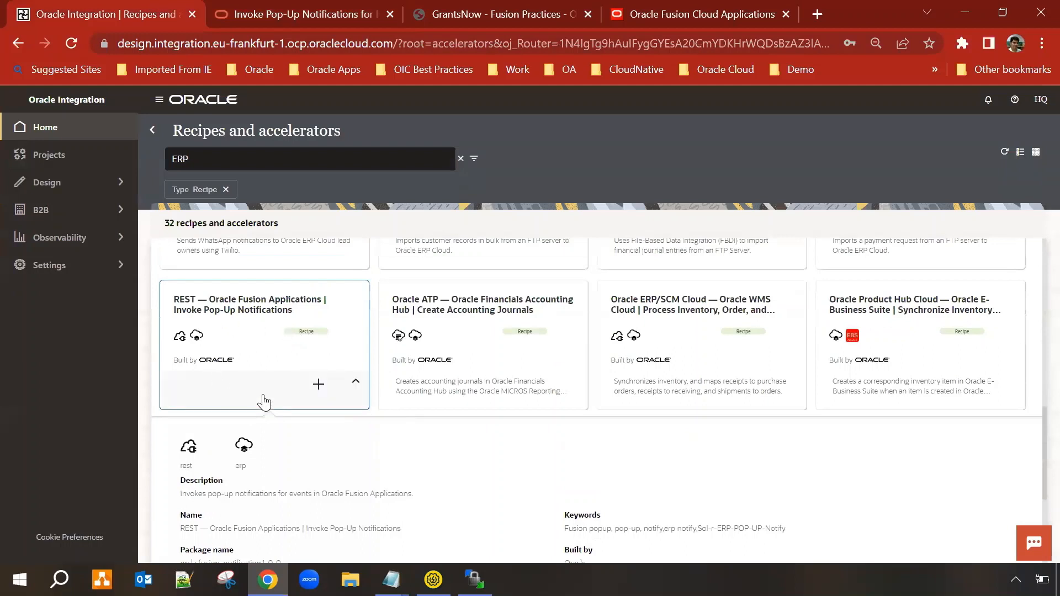
pyautogui.click(355, 382)
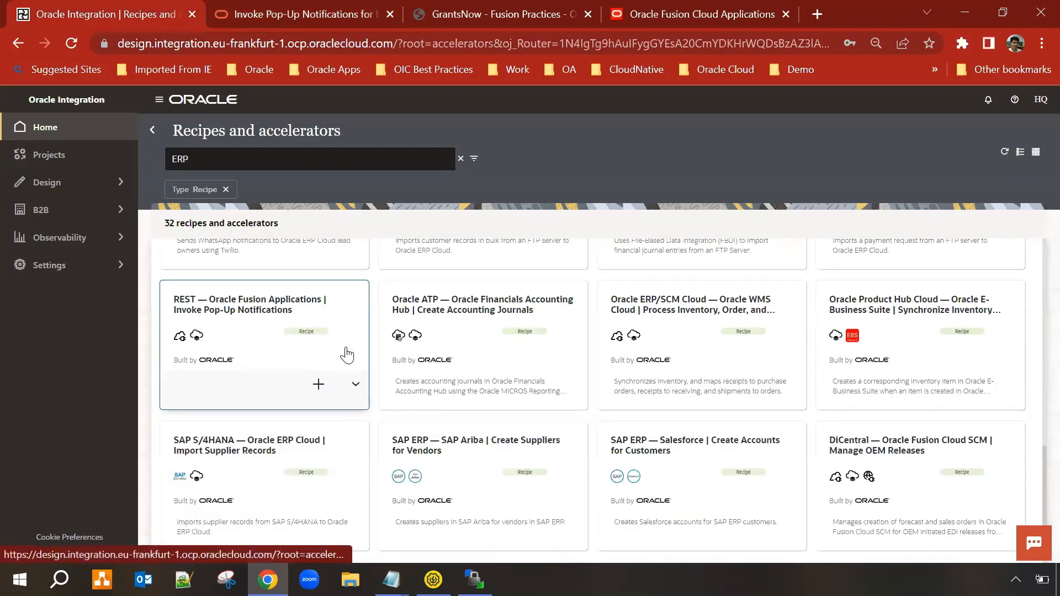
pyautogui.click(318, 384)
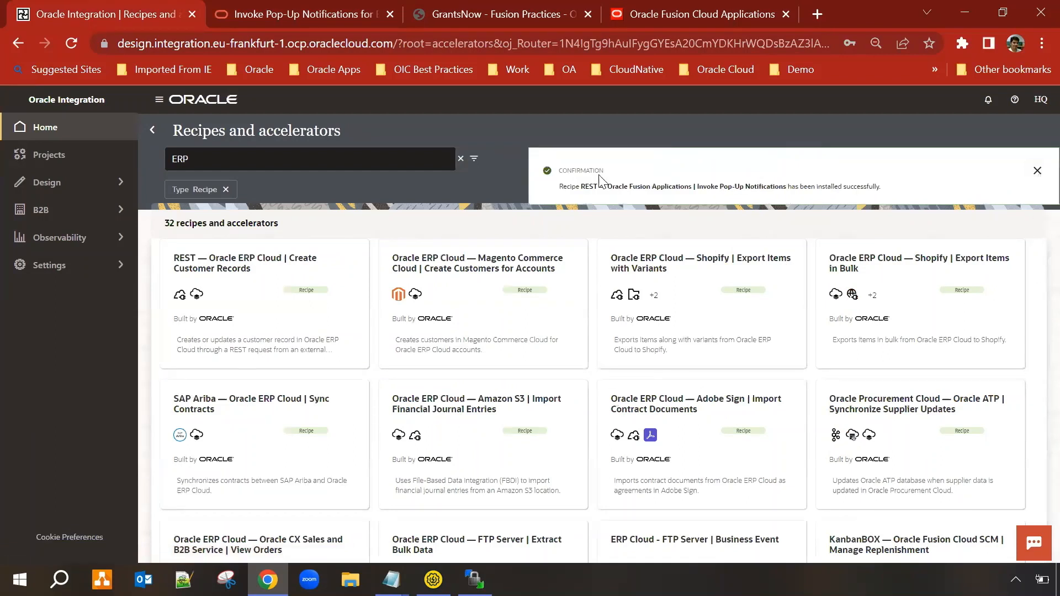
pyautogui.click(1033, 172)
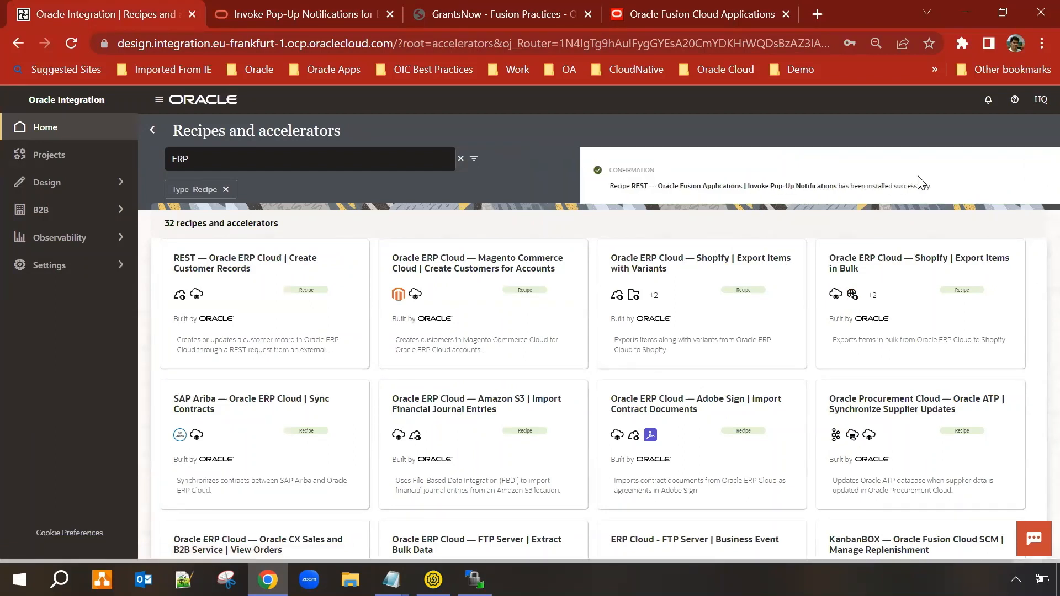
# Go to the design integrations list and open the configuration editor for the Oracle Fusion PopUp Notification recipe package.
pyautogui.click(26, 185)
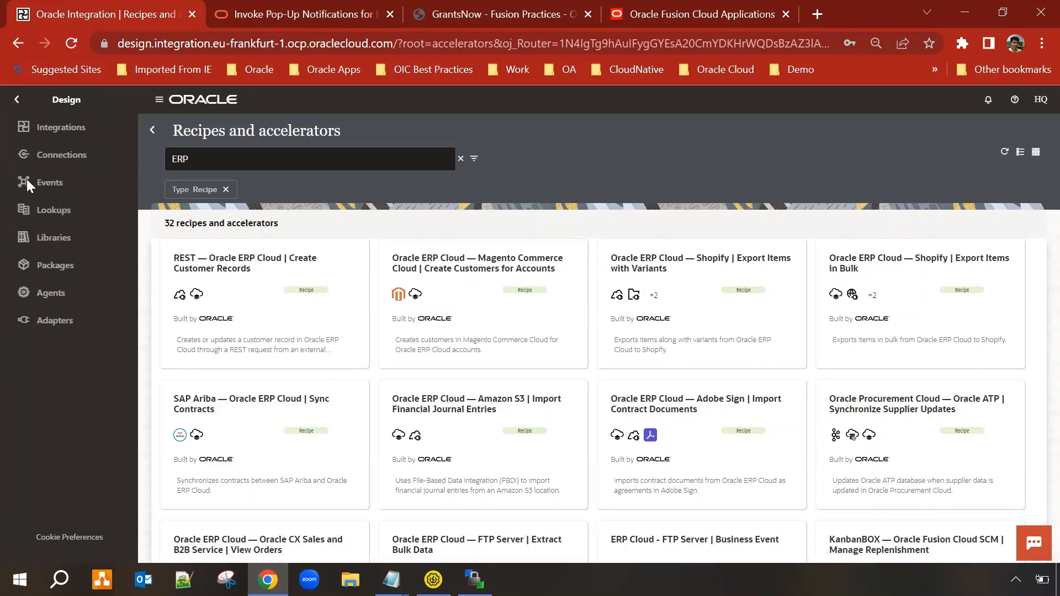
pyautogui.click(28, 130)
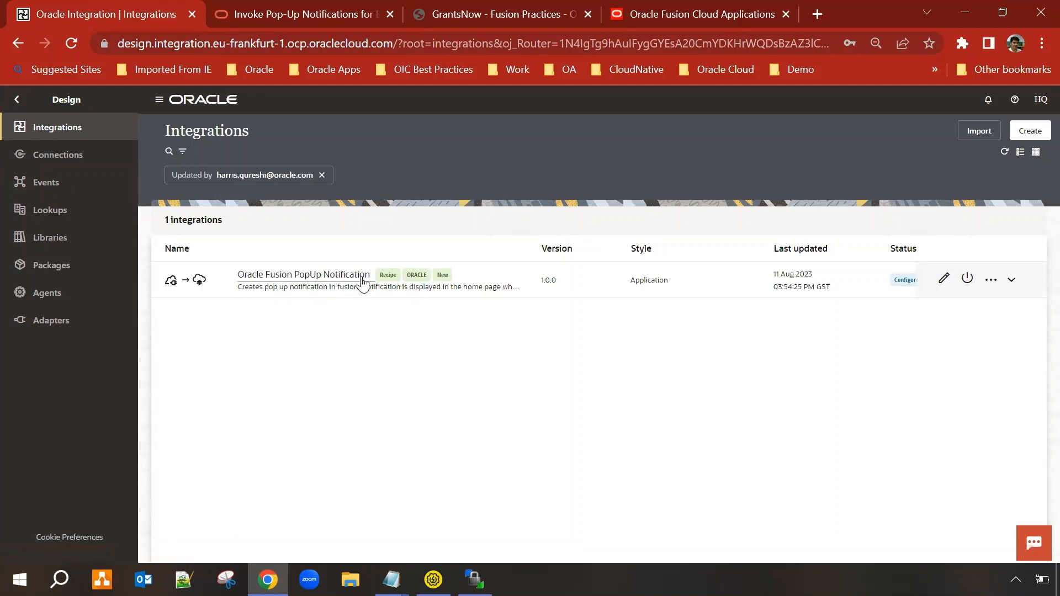
pyautogui.click(992, 279)
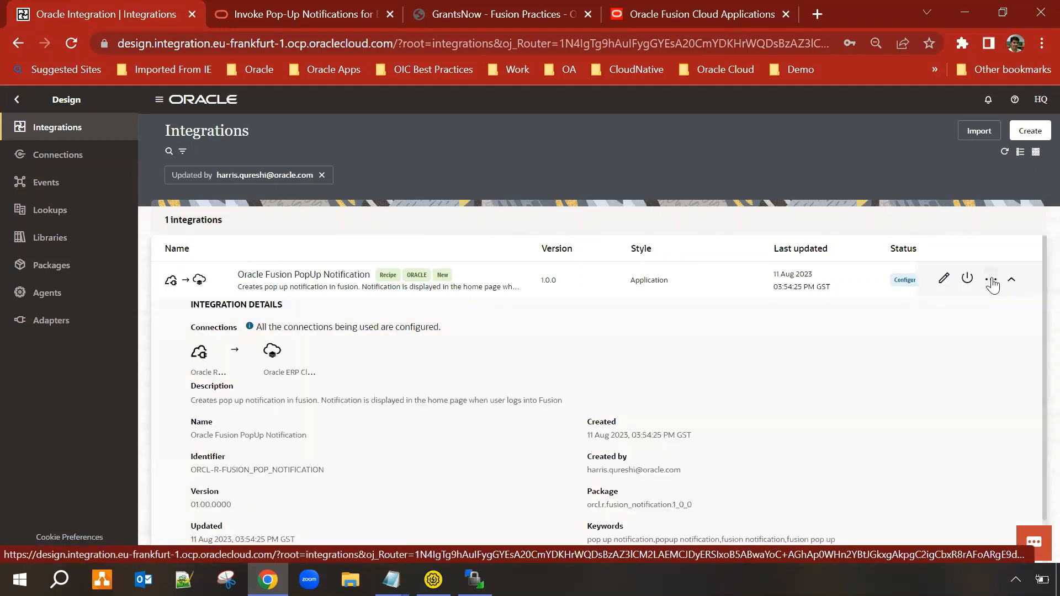
pyautogui.click(943, 319)
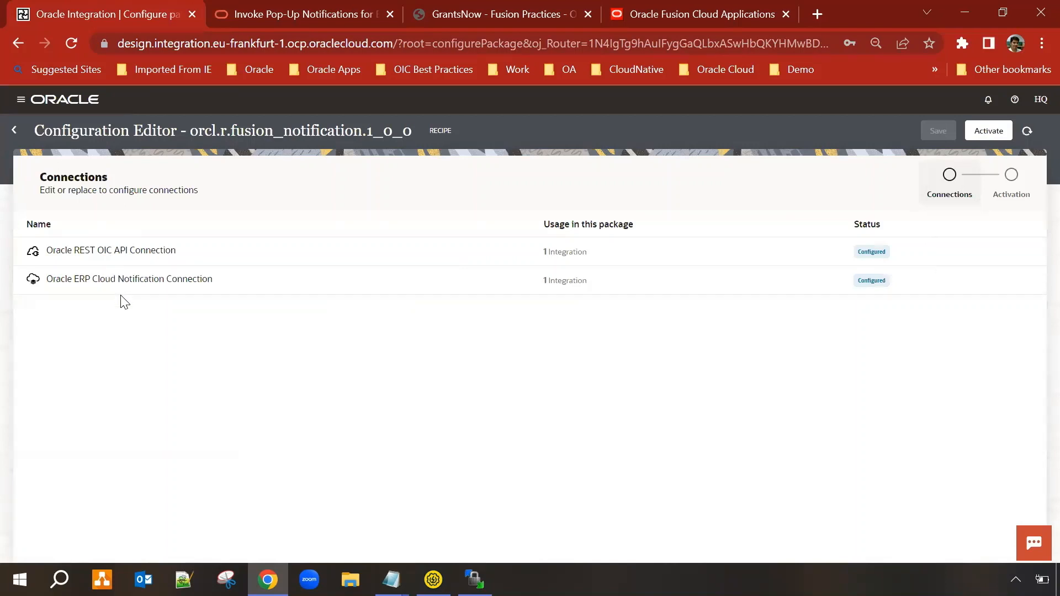
# Review the Oracle ERP Cloud Notification Connection's host and security settings, and return to the integrations list.
pyautogui.moveTo(959, 258)
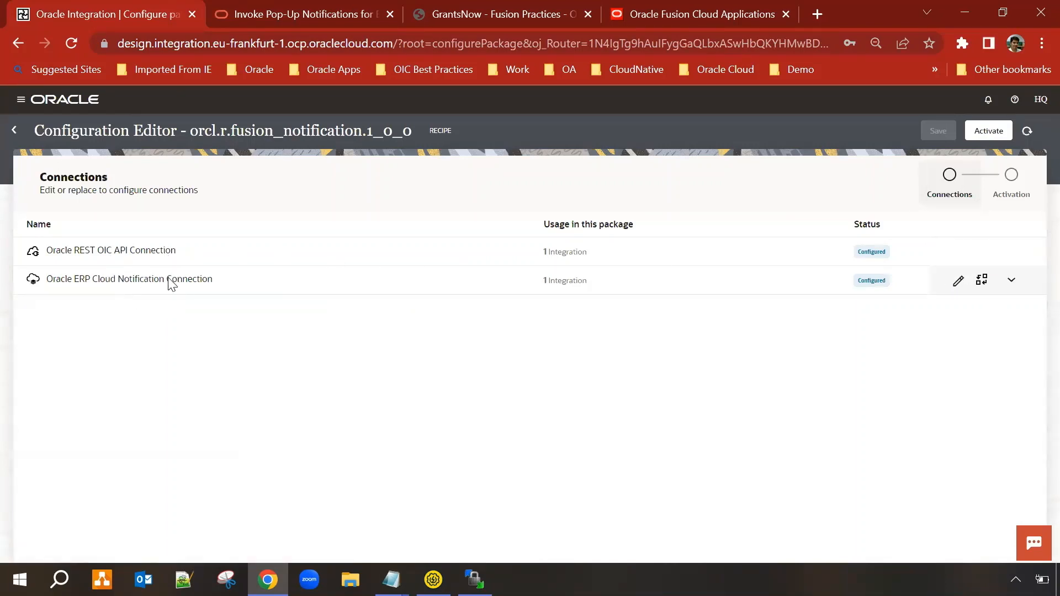
pyautogui.click(955, 281)
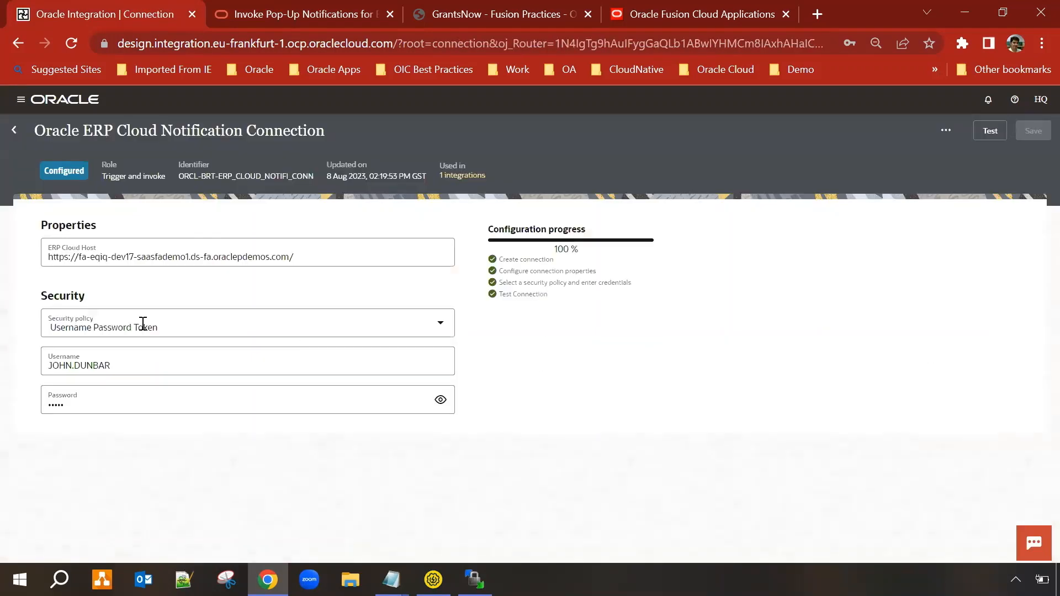
pyautogui.click(13, 131)
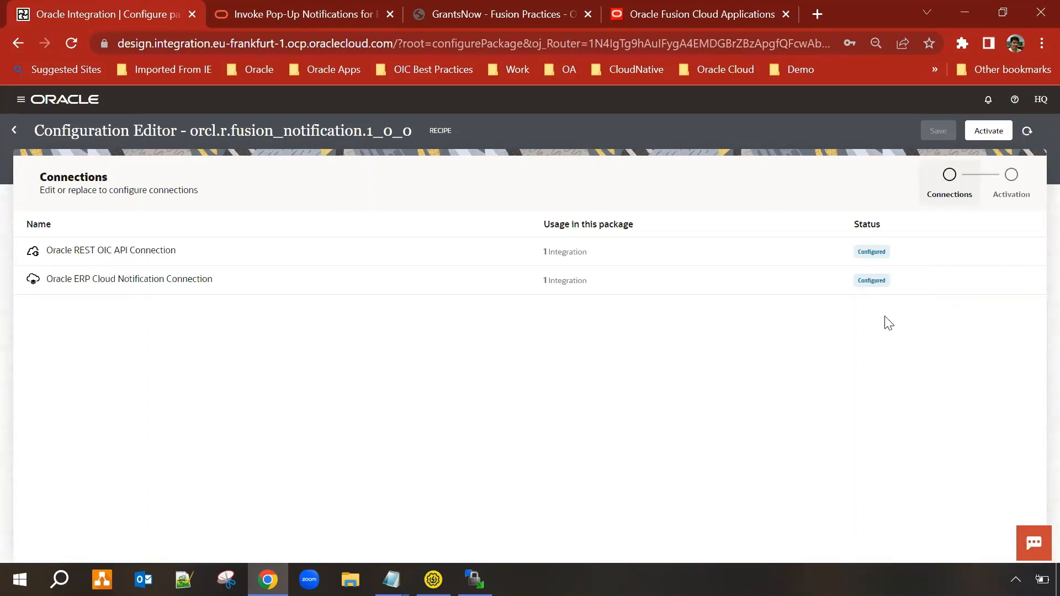
pyautogui.click(15, 131)
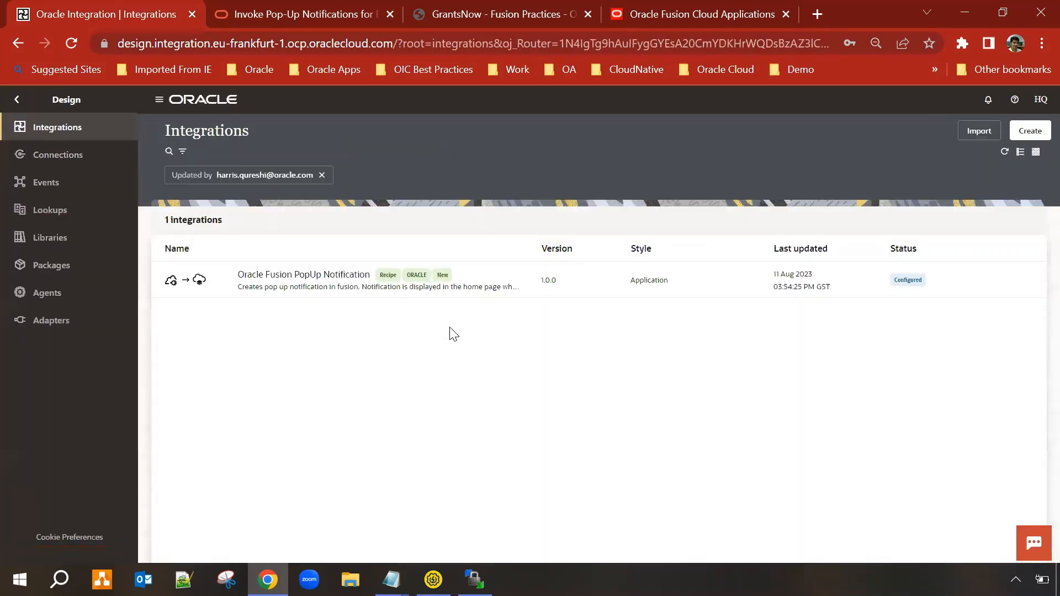
# Open the Oracle Fusion PopUp Notification integration and switch its flow diagram to the horizontal layout.
pyautogui.click(325, 274)
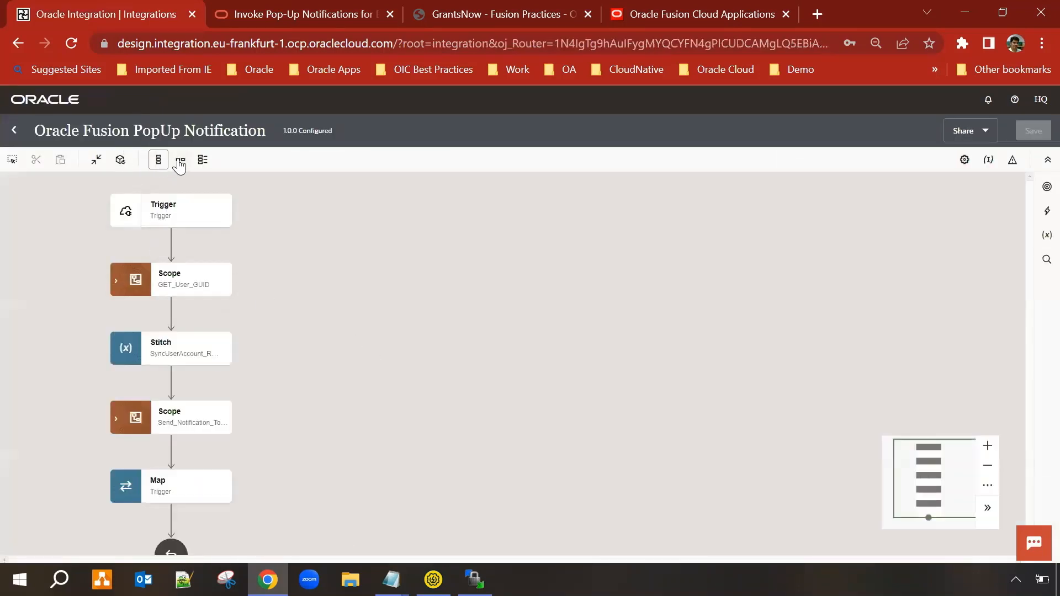
pyautogui.click(181, 159)
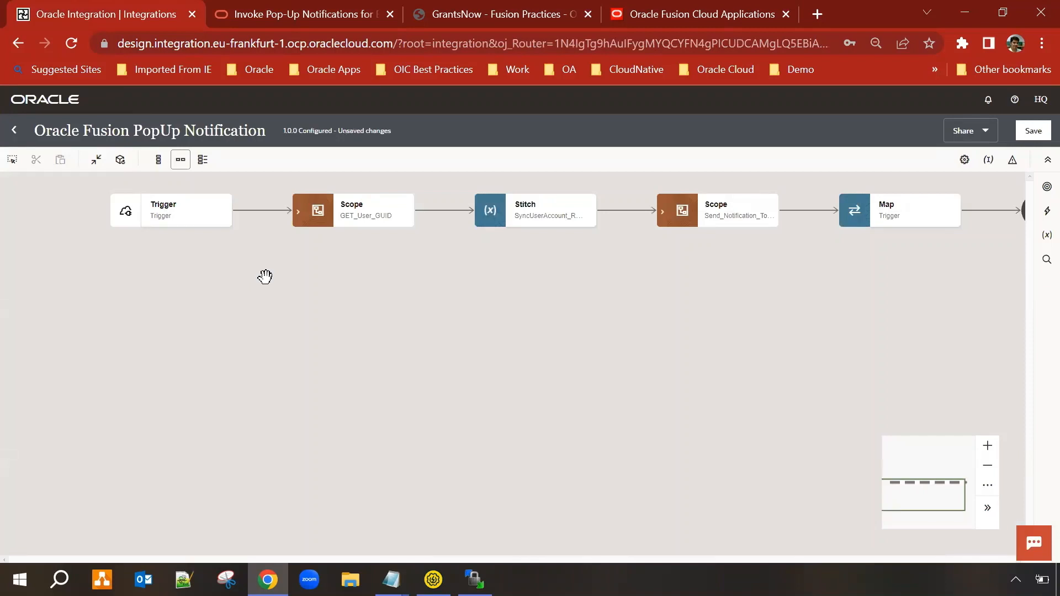
pyautogui.moveTo(334, 296); pyautogui.dragTo(237, 317)
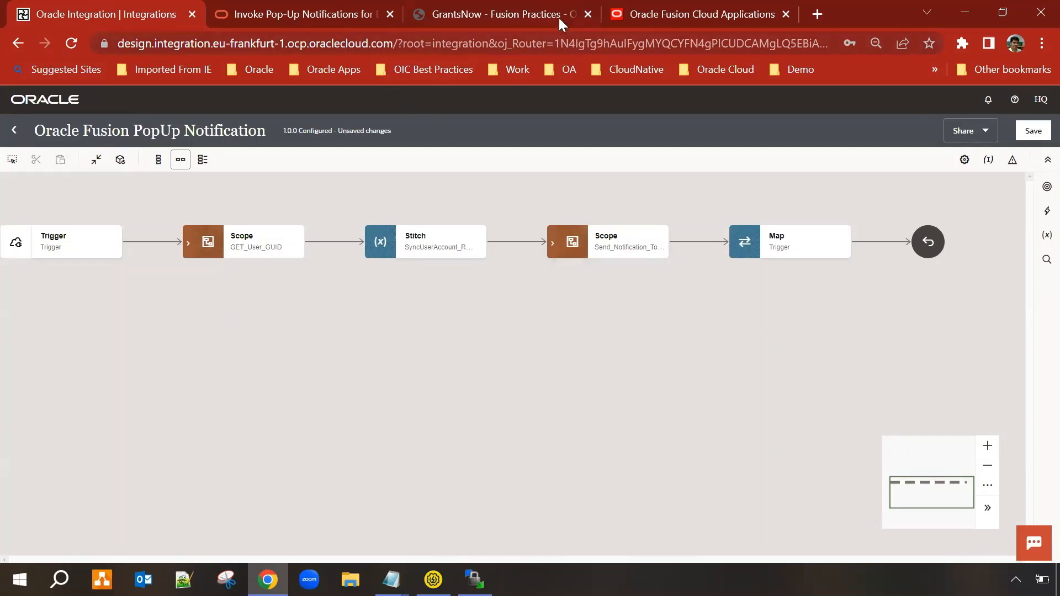
# Check the notifications indicator on the Oracle Fusion Cloud Applications home page, and return to the integration in Oracle Integration.
pyautogui.click(690, 9)
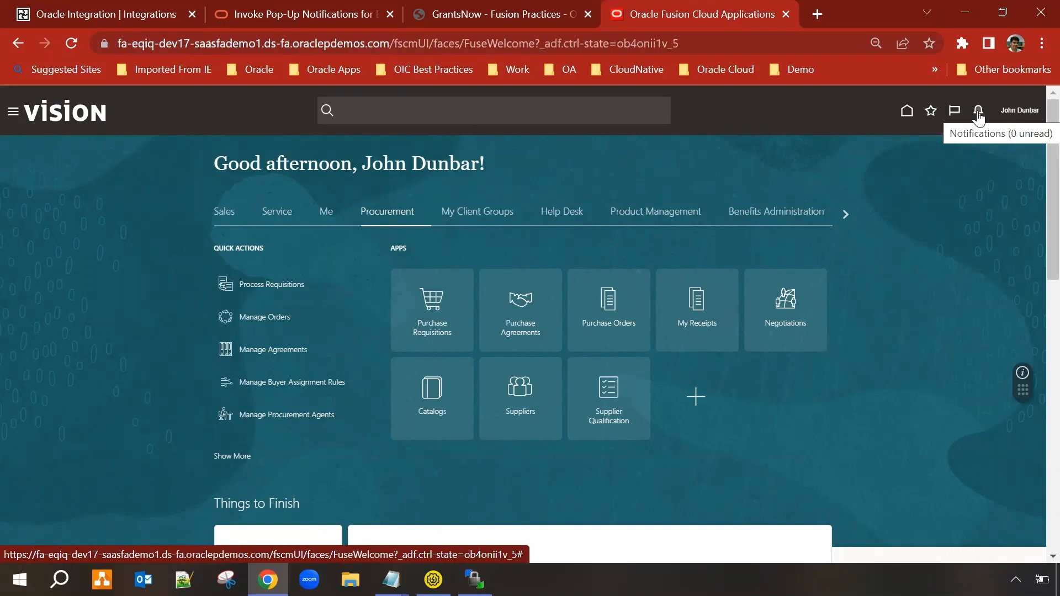
pyautogui.click(145, 8)
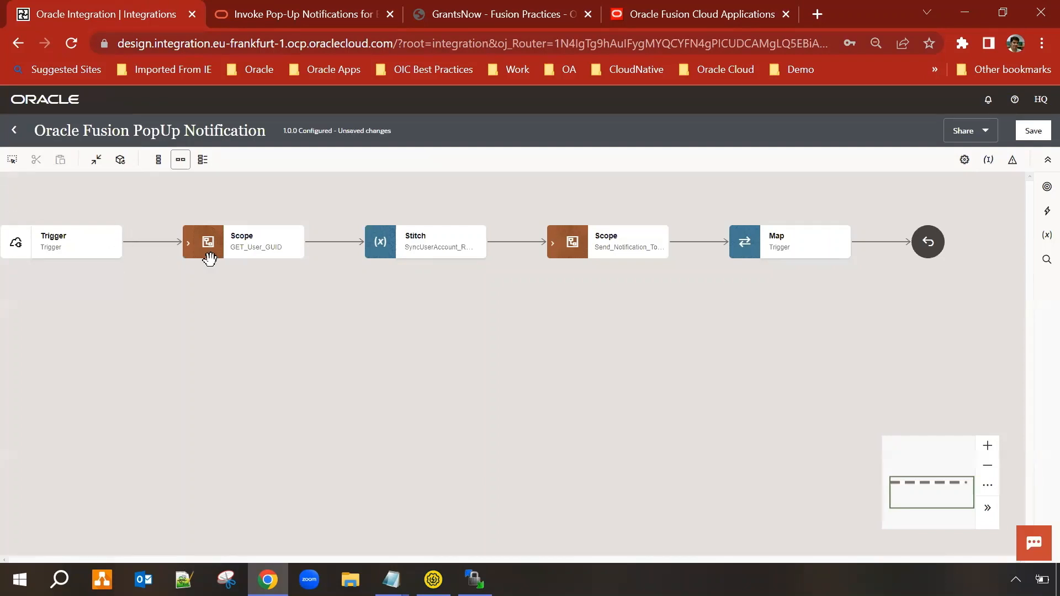
# Expand the GET_User_GUID scope and the send-notification scope to view the map and invoke actions inside them.
pyautogui.click(187, 244)
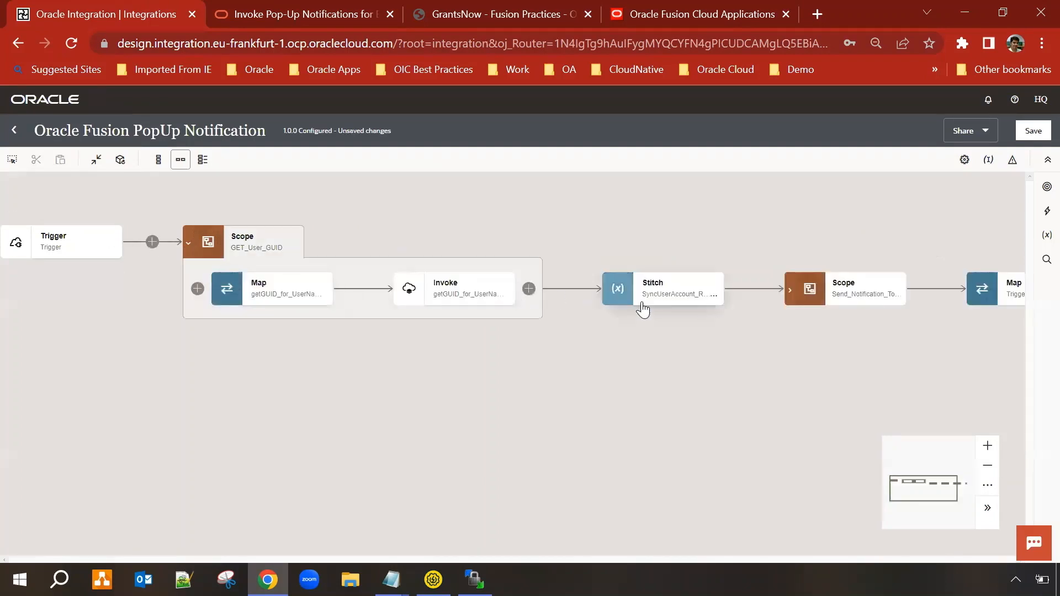
pyautogui.click(791, 292)
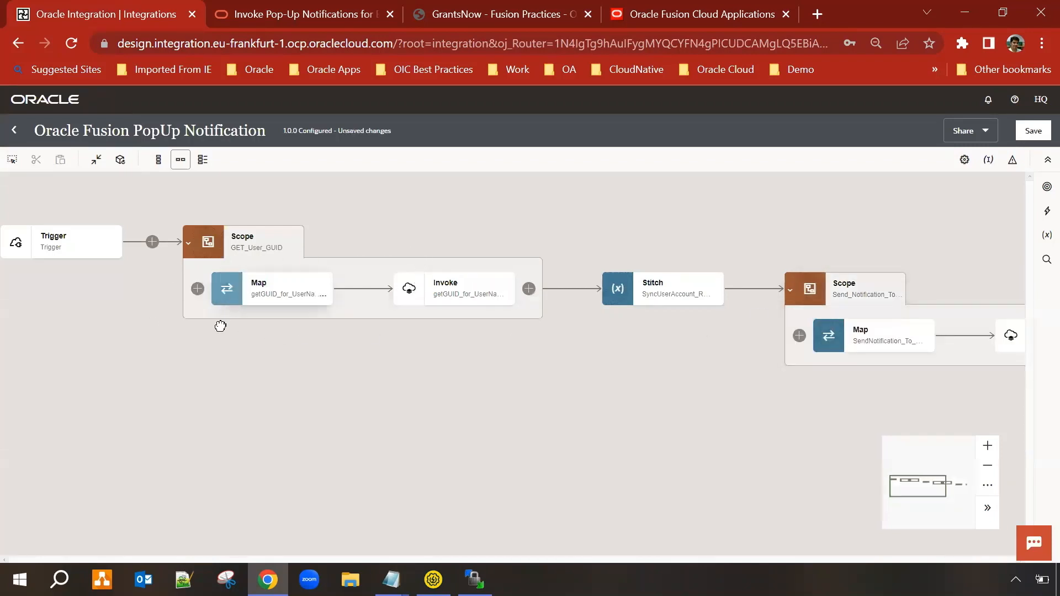
pyautogui.moveTo(501, 376); pyautogui.dragTo(227, 373)
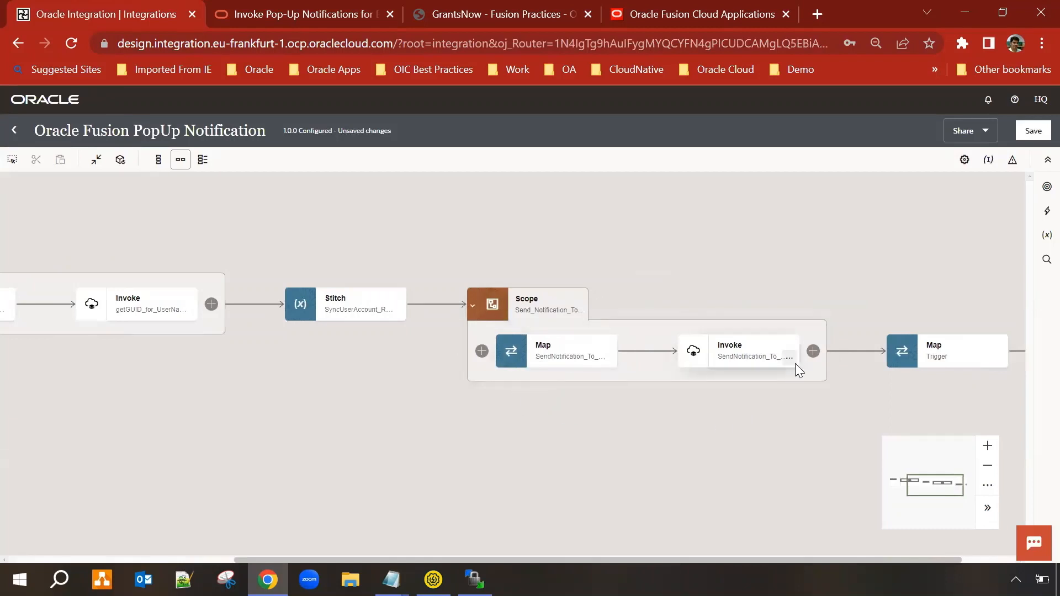
# Review the SendNotification_To_User endpoint configuration through its summary, including the AtkPopupItems resource and create operation, and close it without changes.
pyautogui.click(790, 356)
pyautogui.click(825, 387)
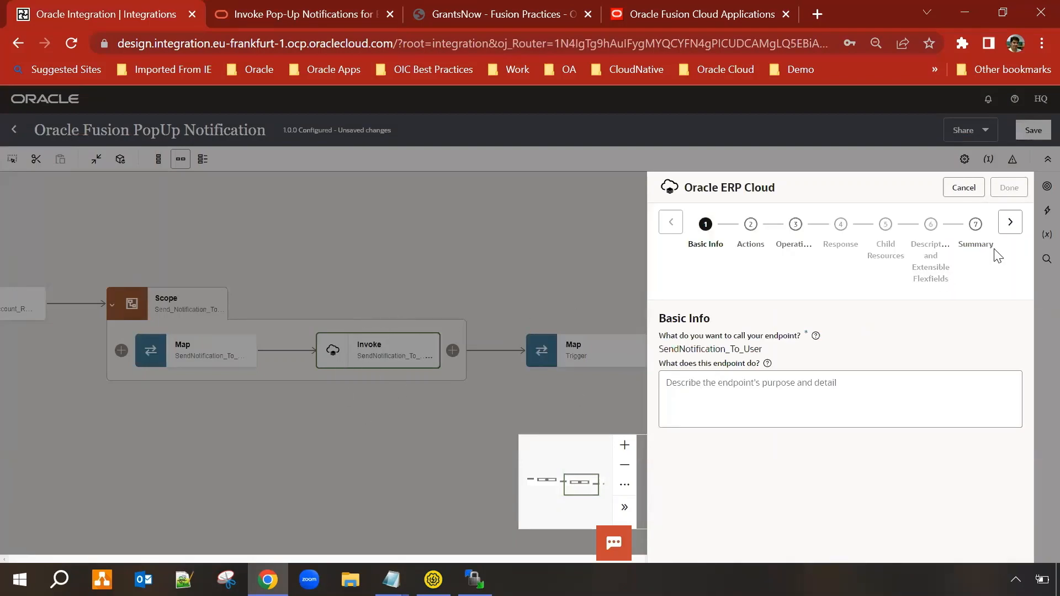
pyautogui.click(1010, 225)
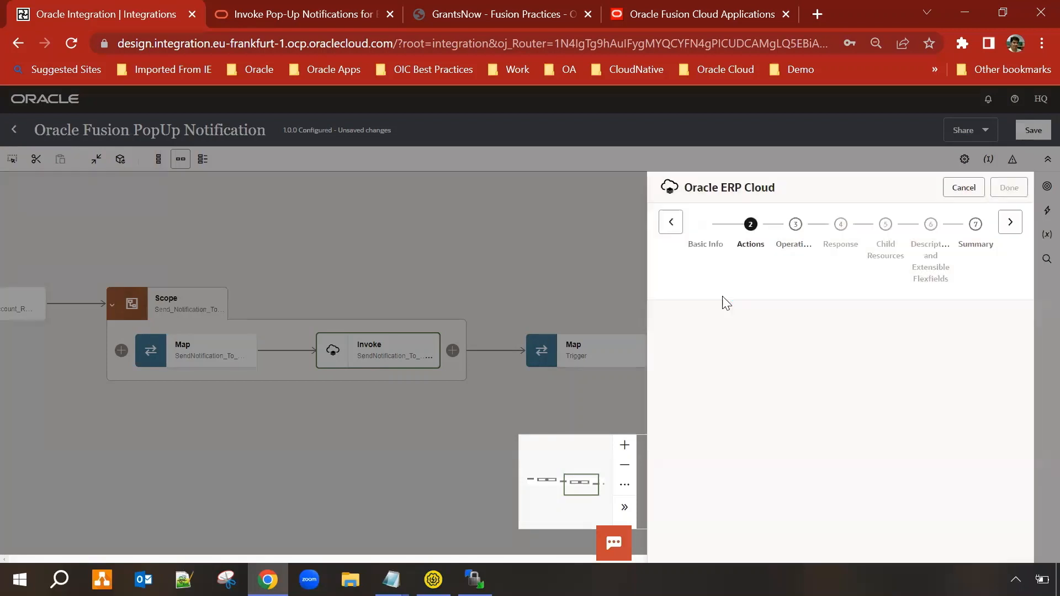
pyautogui.click(1010, 223)
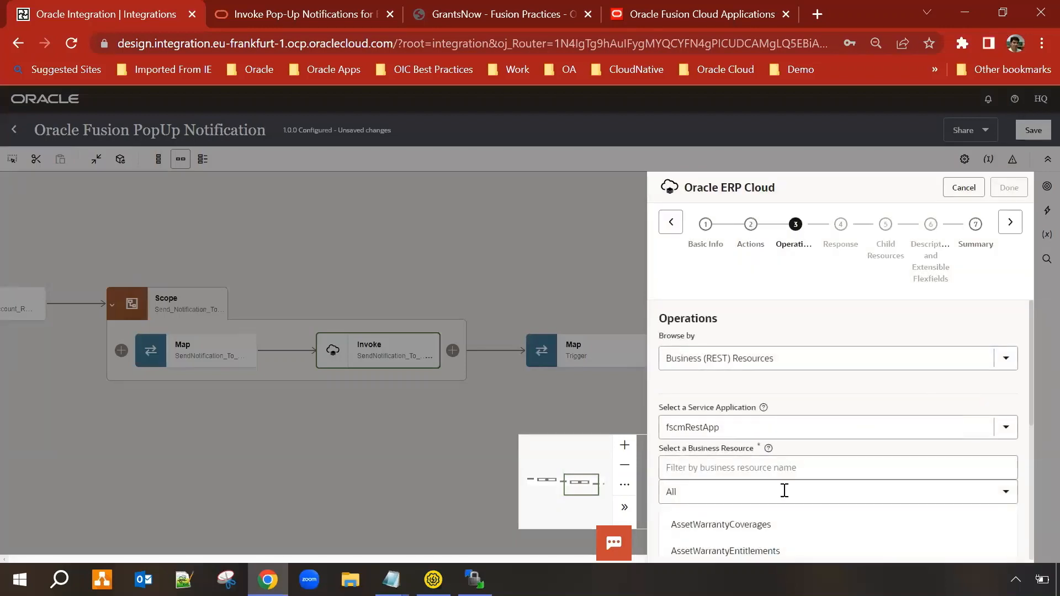
pyautogui.scroll(-5, 923, 431)
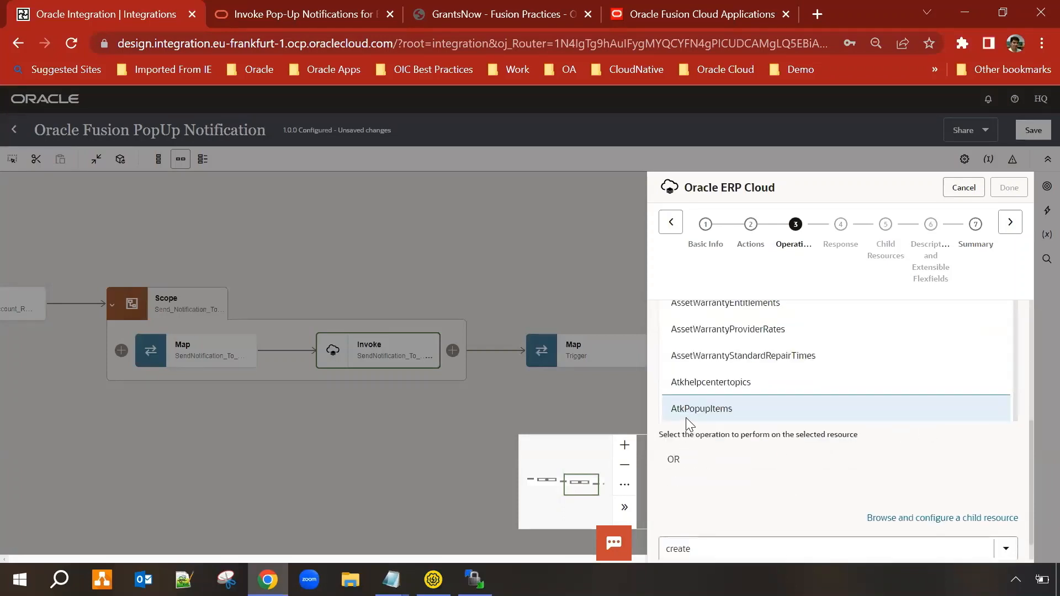
pyautogui.scroll(-1, 817, 468)
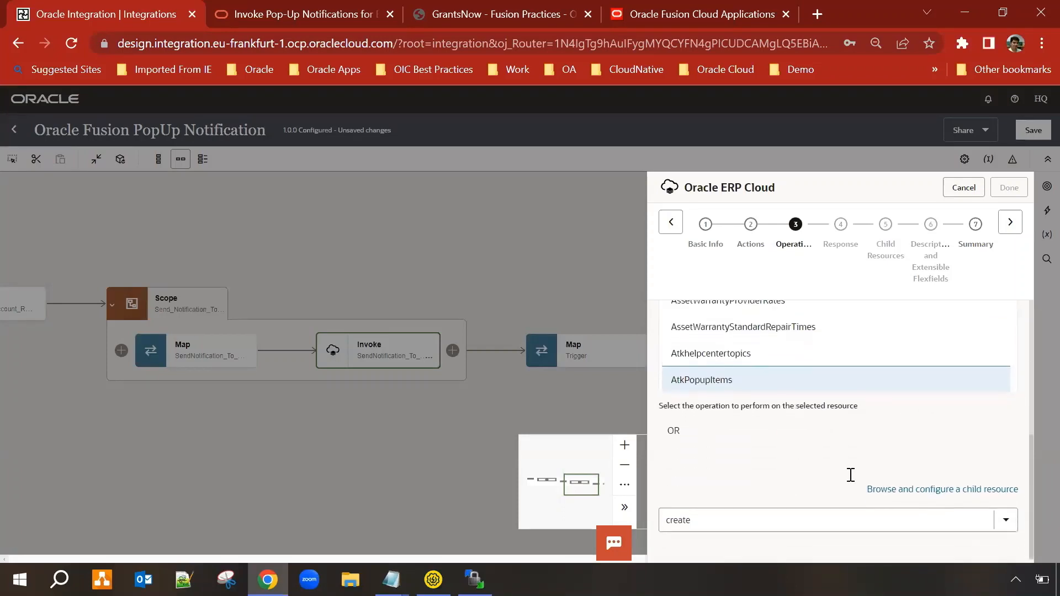
pyautogui.click(876, 520)
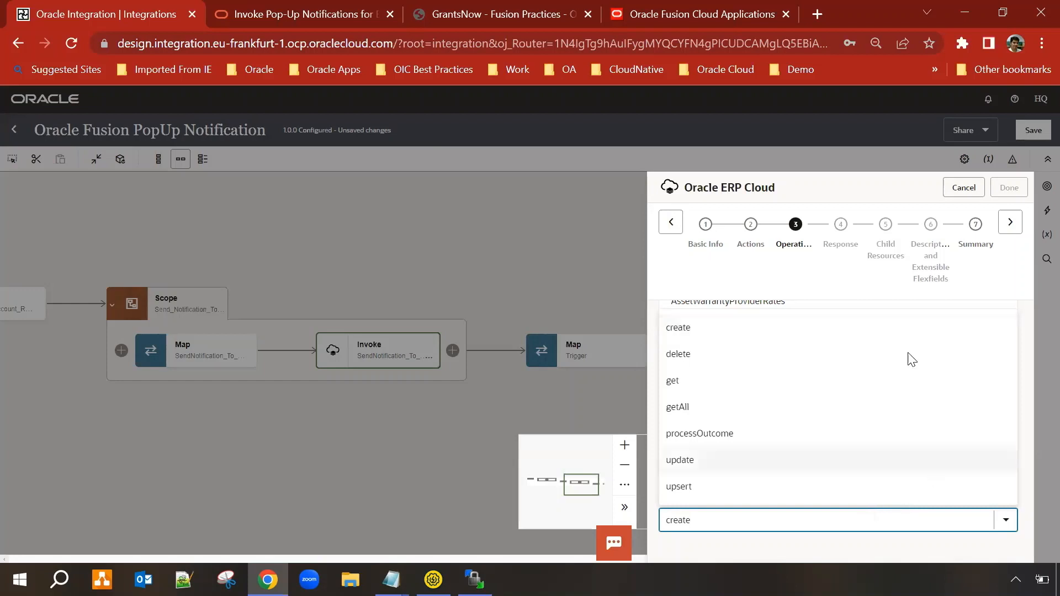
pyautogui.click(817, 188)
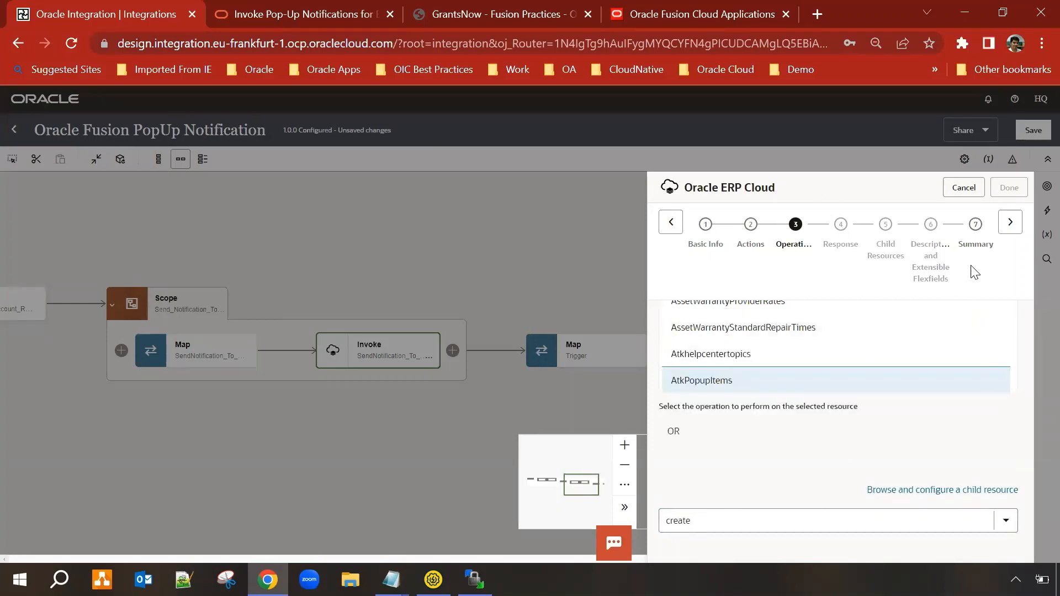
pyautogui.click(1011, 223)
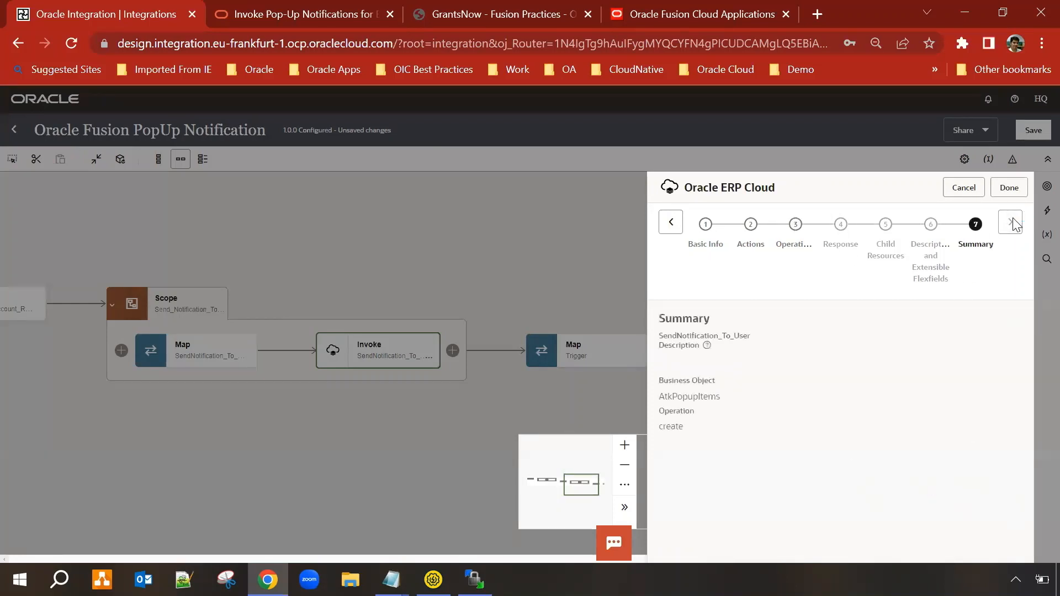
pyautogui.click(959, 187)
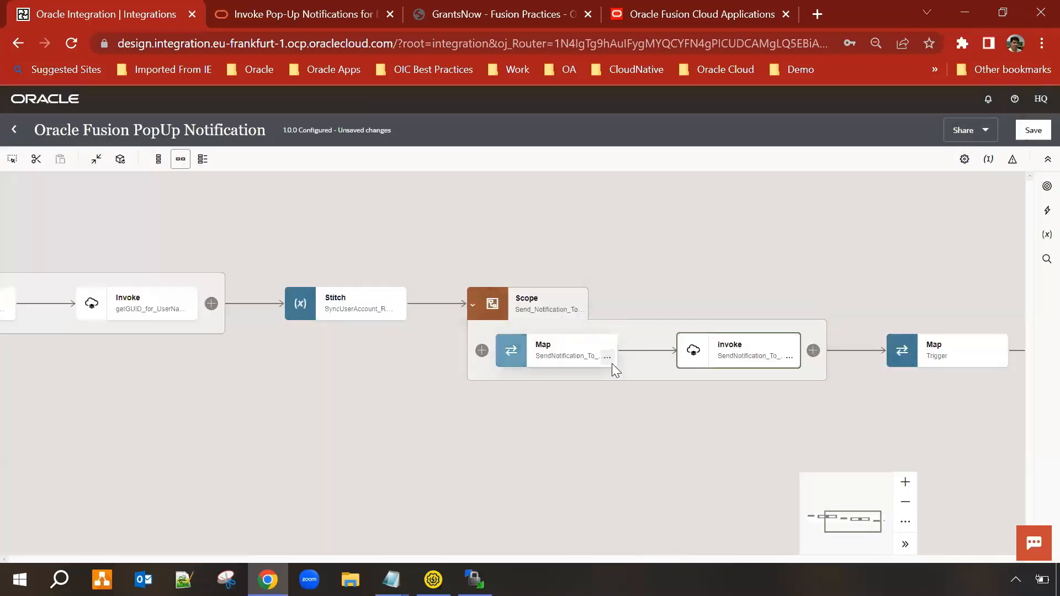
# Open the Map to SendNotification_To_User and expand Request Wrapper, Atk Popup Items and SyncUserAccountResponse to inspect the mappings.
pyautogui.click(609, 359)
pyautogui.click(632, 386)
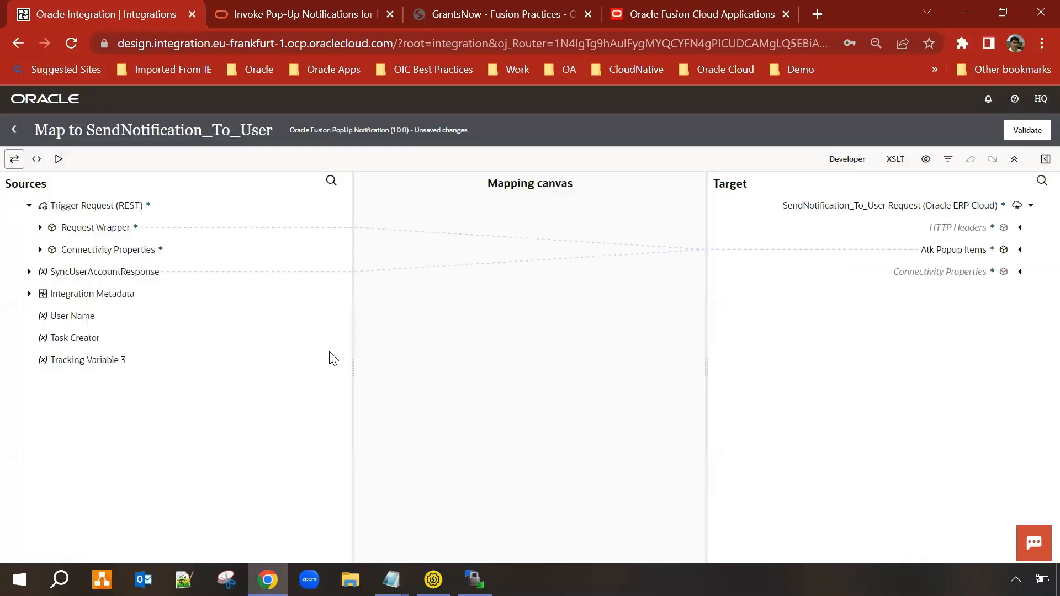
pyautogui.click(39, 229)
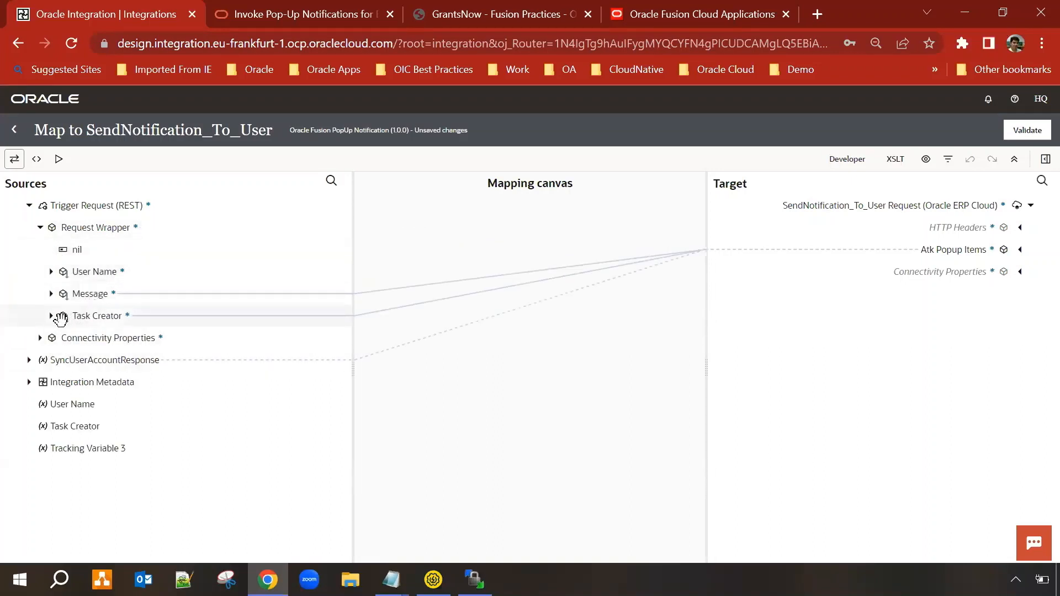
pyautogui.click(1019, 249)
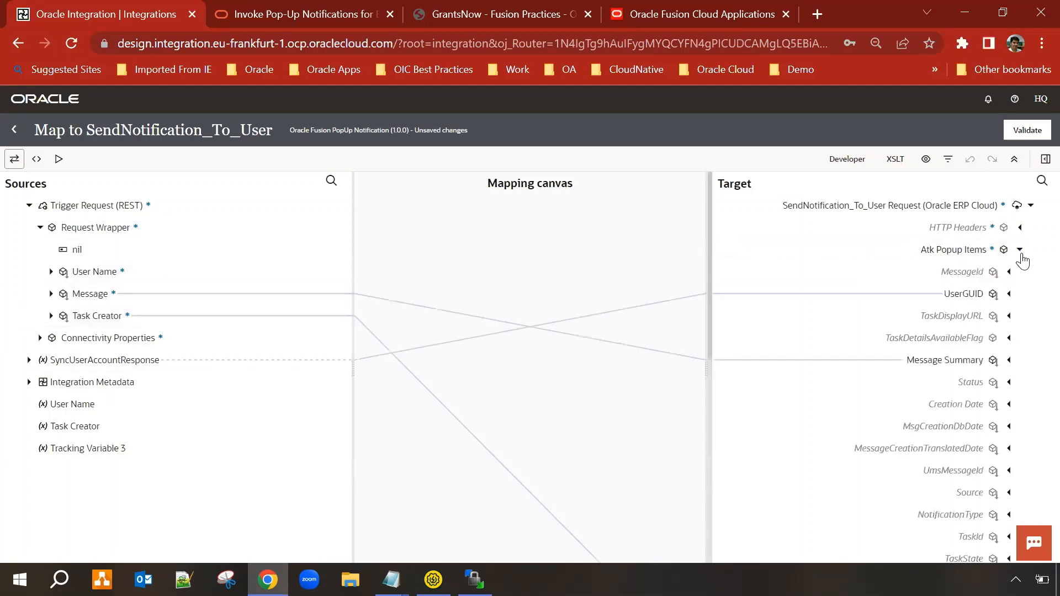
pyautogui.scroll(-5, 990, 505)
pyautogui.scroll(6, 990, 505)
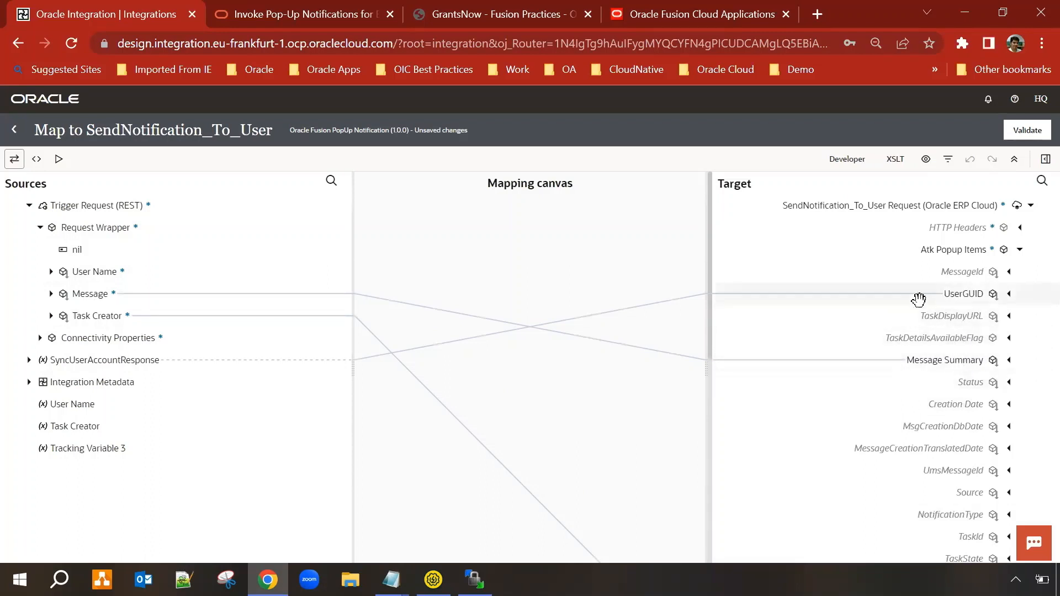
pyautogui.click(28, 361)
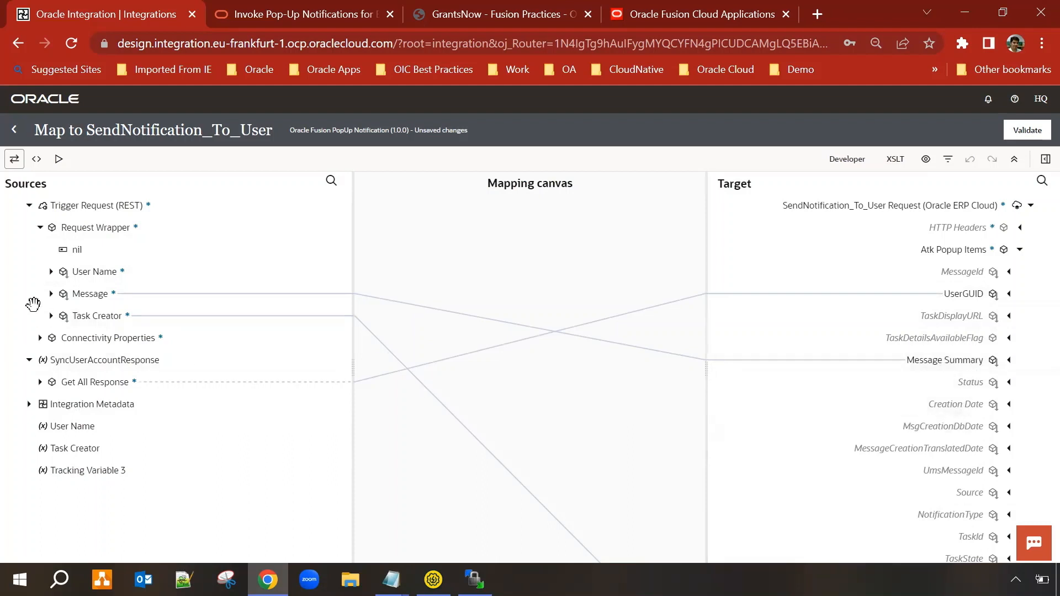
# Trace the source mappings to UserGUID, Message Summary and TaskCreator, and look through the remaining Atk Popup Items target fields.
pyautogui.scroll(-5, 906, 434)
pyautogui.scroll(-2, 906, 434)
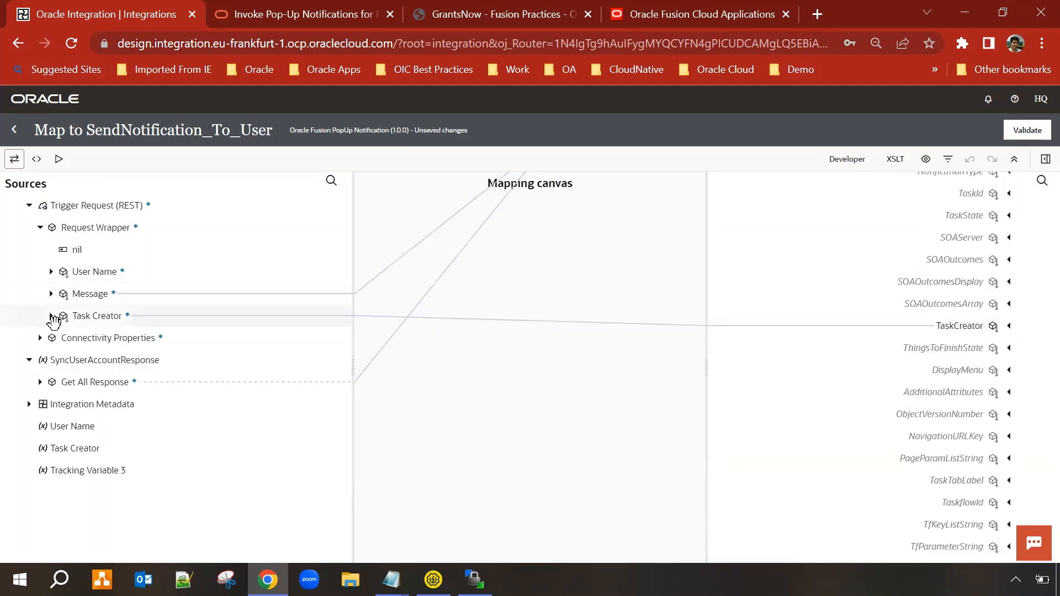
pyautogui.scroll(7, 887, 474)
pyautogui.scroll(1, 887, 475)
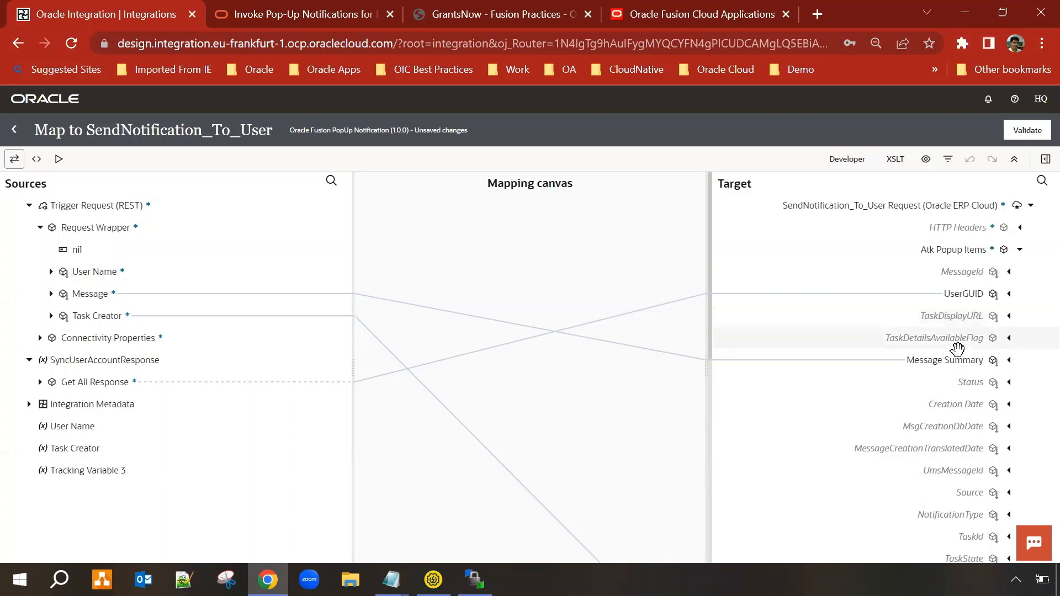
pyautogui.scroll(-2, 947, 341)
pyautogui.scroll(-6, 947, 341)
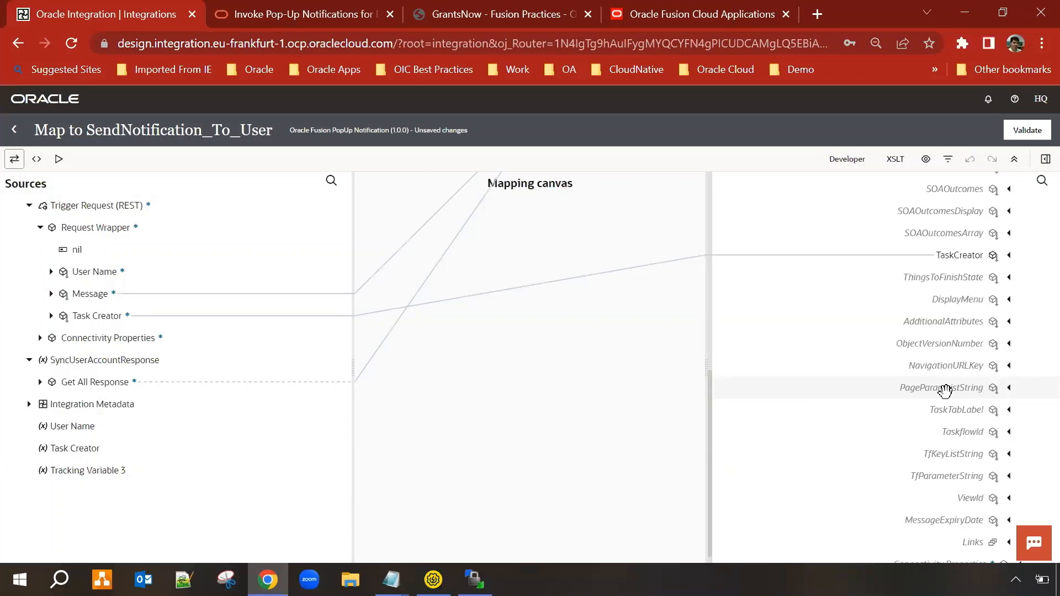
# Leave the mapper, save the Oracle Fusion PopUp Notification integration and dismiss the confirmation.
pyautogui.click(15, 130)
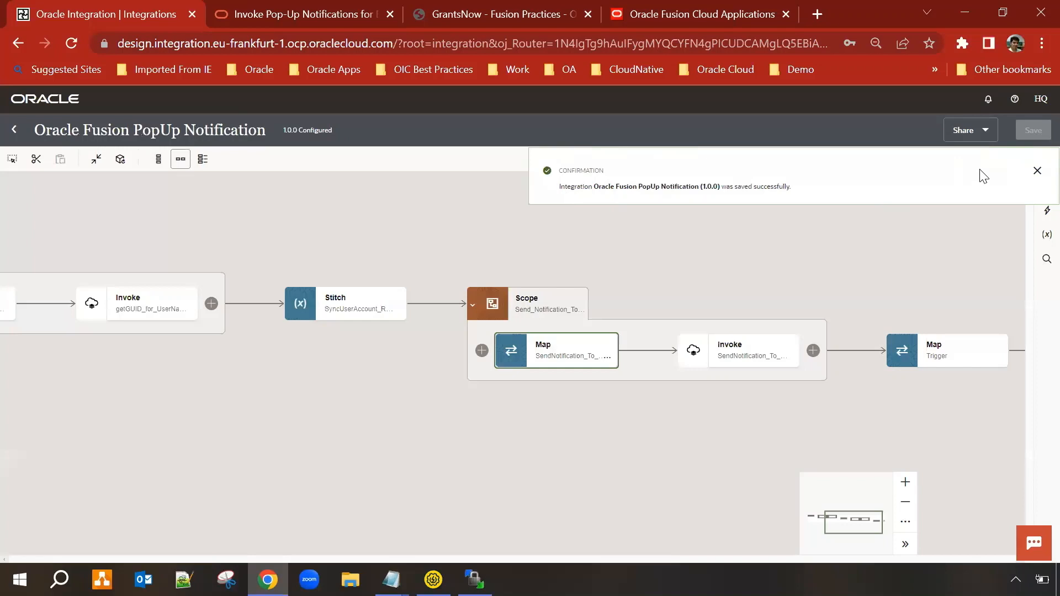
pyautogui.click(1036, 171)
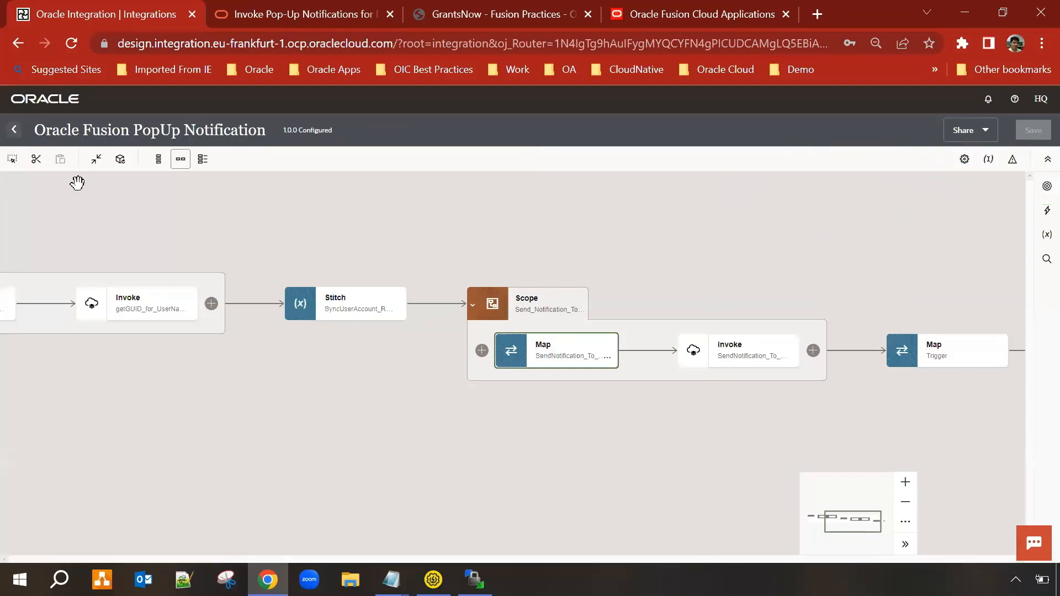
# Leave the editor, activate the Oracle Fusion PopUp Notification integration with Debug tracing, and refresh its status.
pyautogui.moveTo(217, 237); pyautogui.dragTo(398, 254)
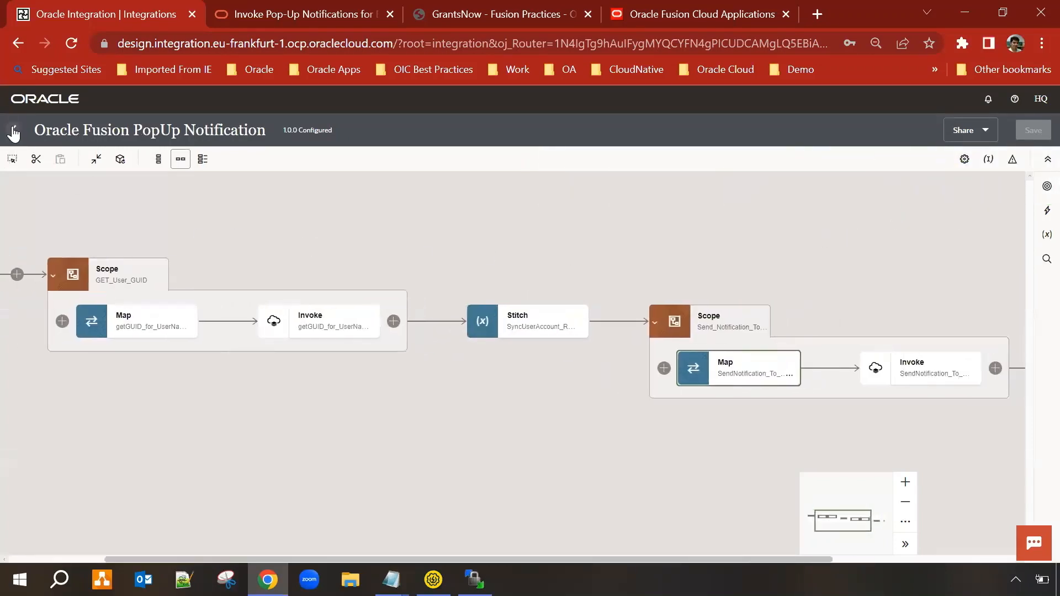
pyautogui.click(10, 128)
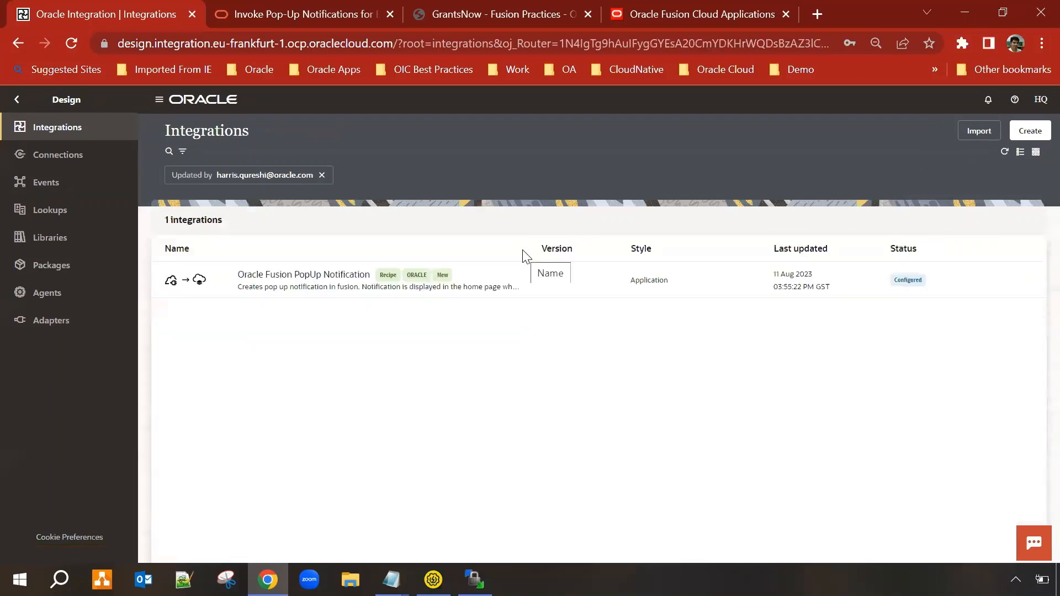
pyautogui.moveTo(915, 281)
pyautogui.click(966, 279)
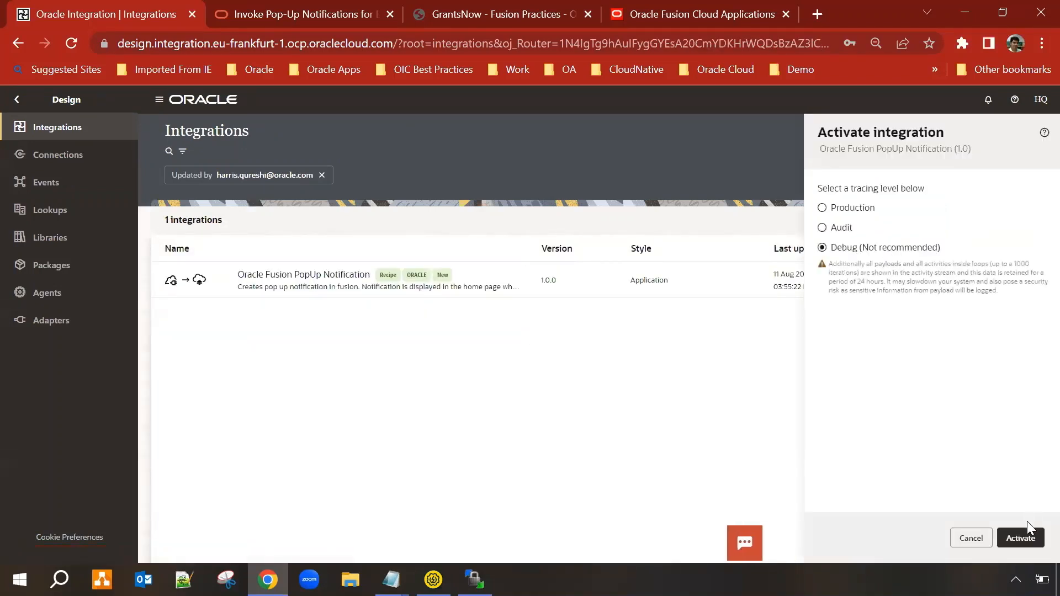
pyautogui.click(1026, 533)
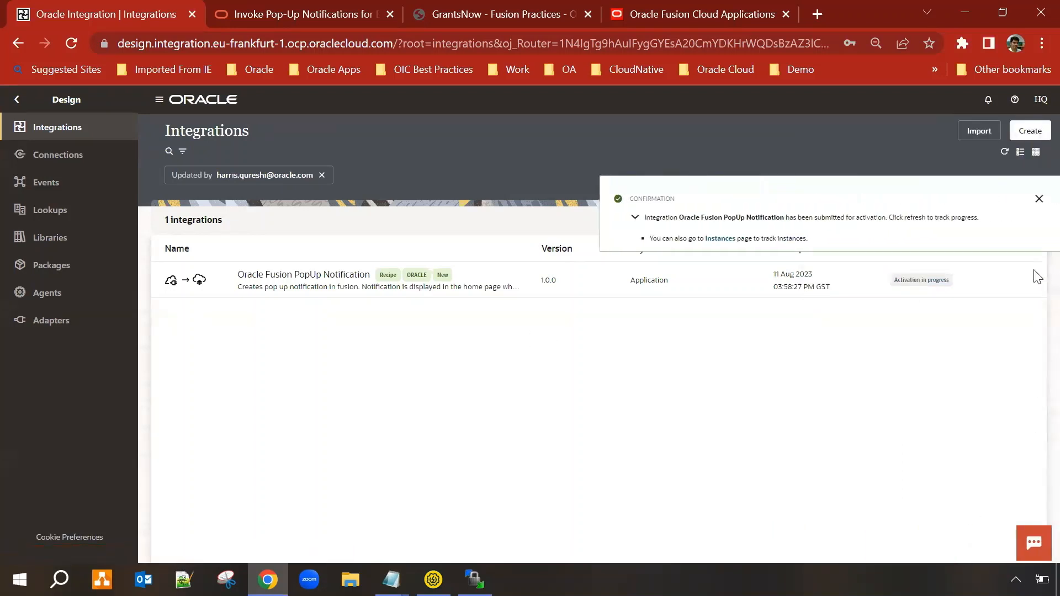
pyautogui.click(1037, 199)
pyautogui.click(1005, 153)
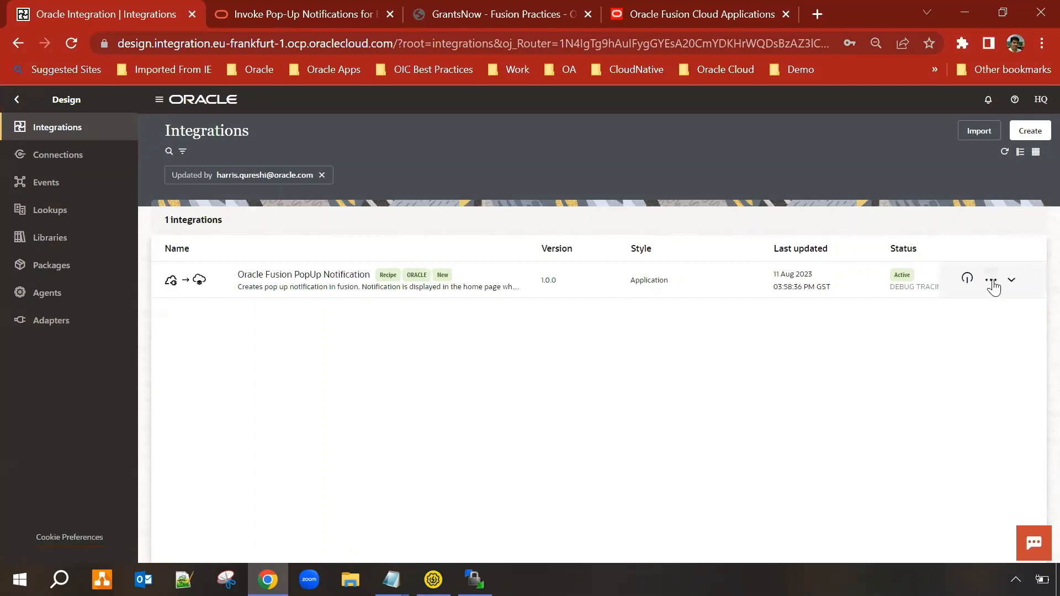
# Run the integration with the request body's Message set to "Message from Oracle Integration, How are you" and look through the activity stream.
pyautogui.click(991, 282)
pyautogui.click(940, 394)
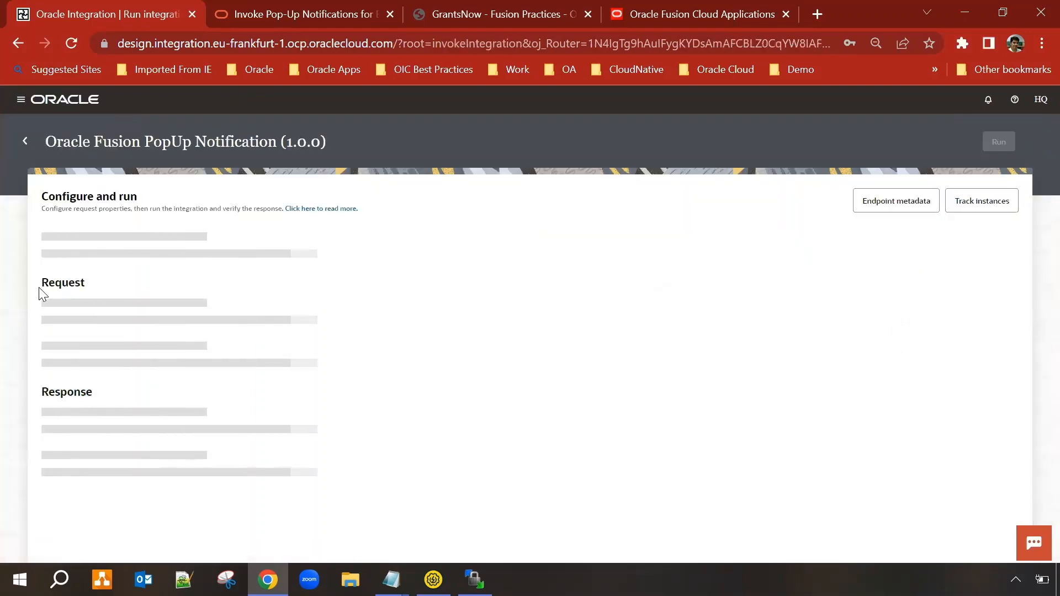
pyautogui.click(187, 294)
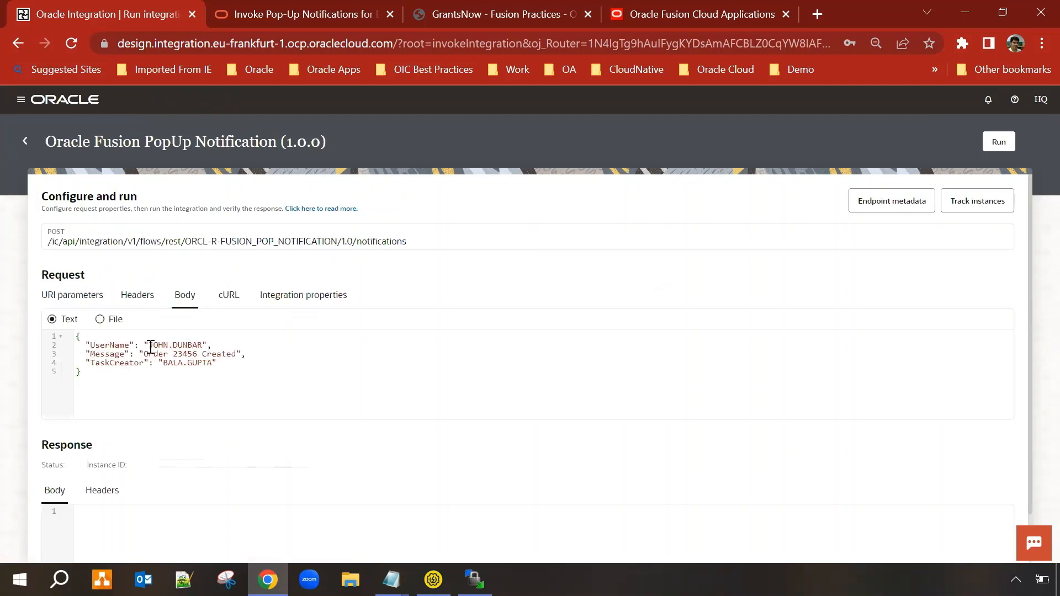
pyautogui.moveTo(151, 347); pyautogui.dragTo(239, 351)
pyautogui.click(116, 355)
pyautogui.write('M')
pyautogui.write('you')
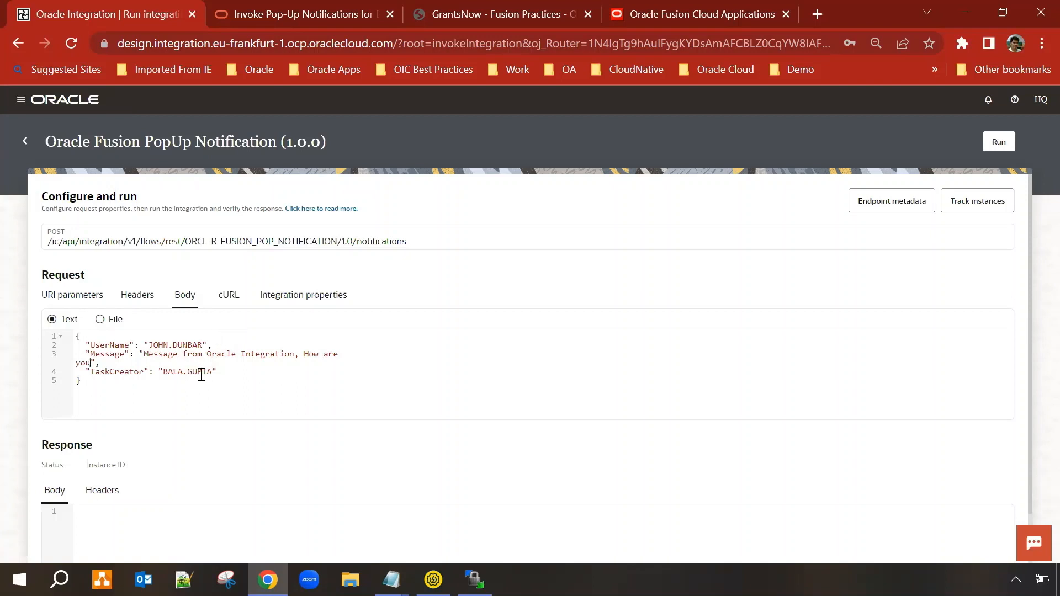
pyautogui.click(994, 145)
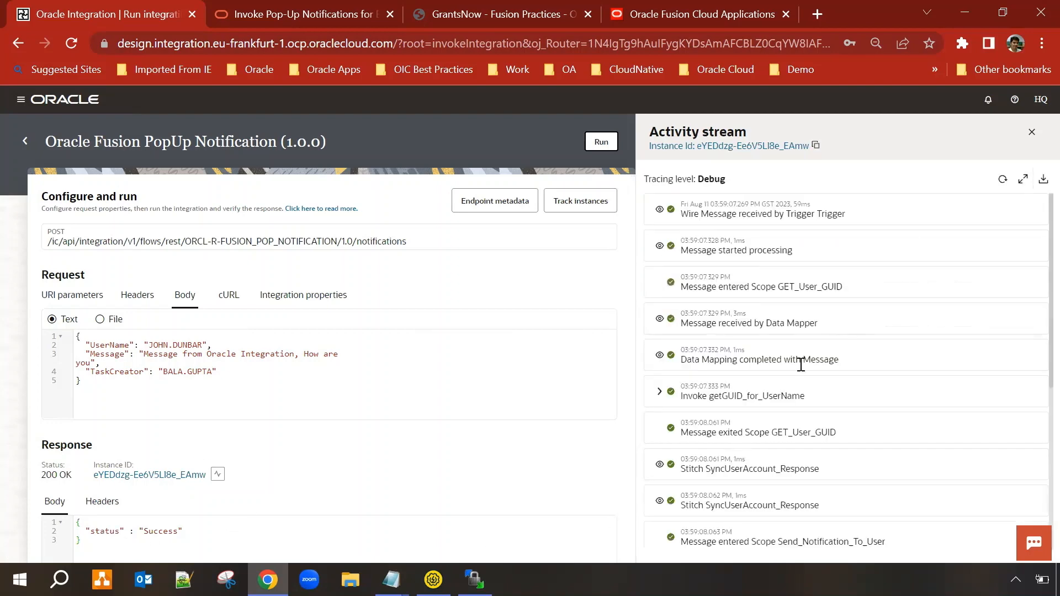
pyautogui.scroll(-5, 800, 365)
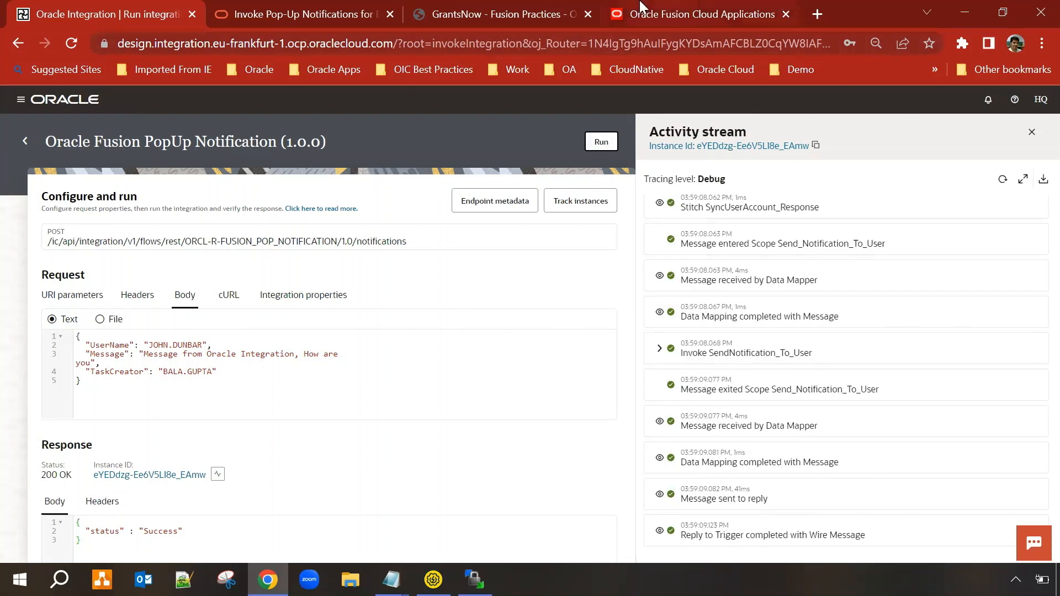
# Switch to Oracle Fusion Cloud Applications, check the new notification's message and creator, and dismiss it.
pyautogui.click(674, 7)
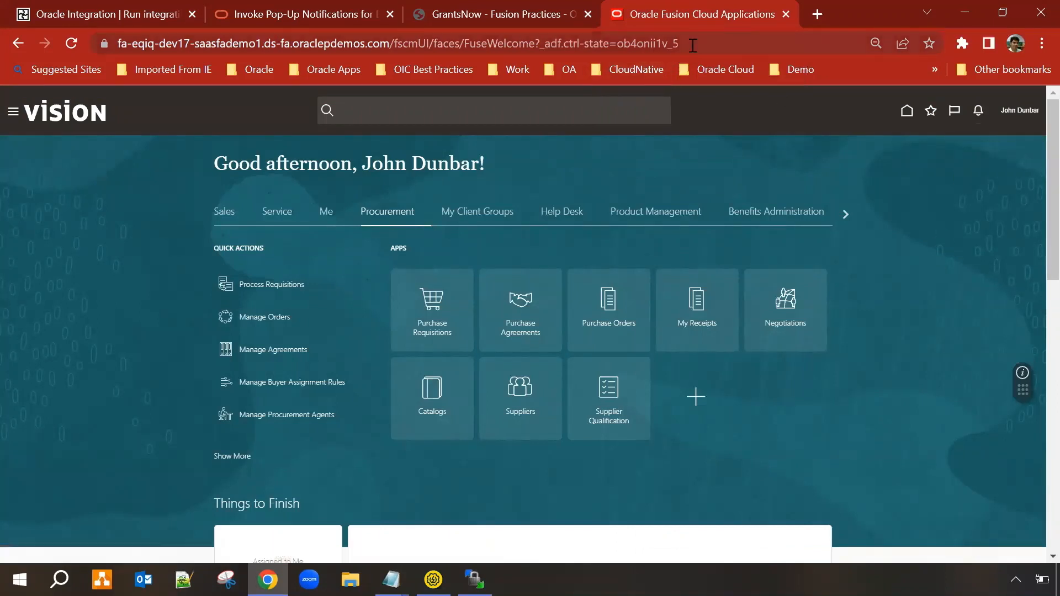
pyautogui.click(976, 114)
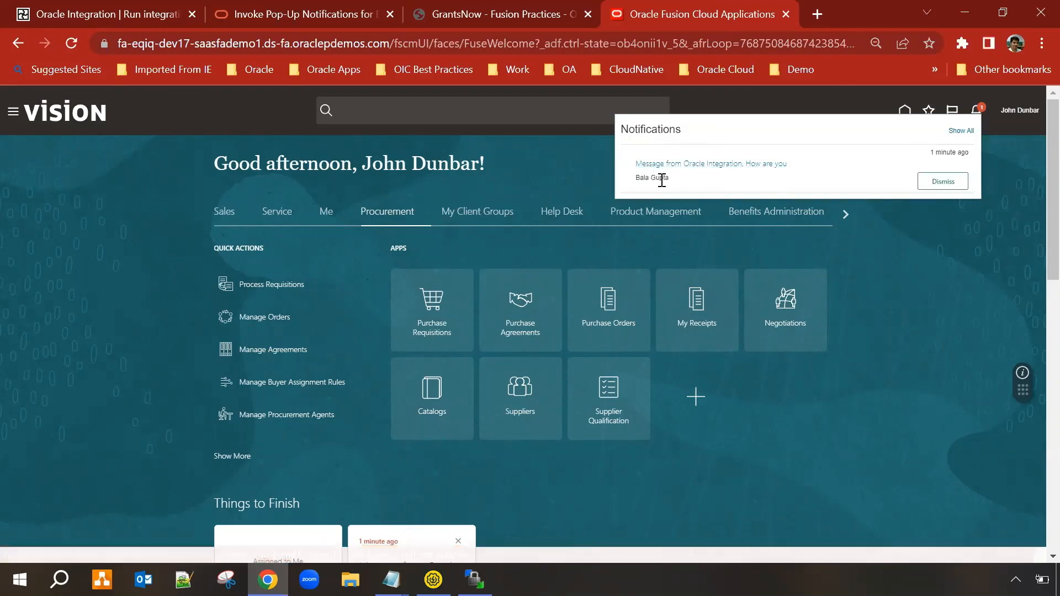
pyautogui.moveTo(637, 175); pyautogui.dragTo(681, 183)
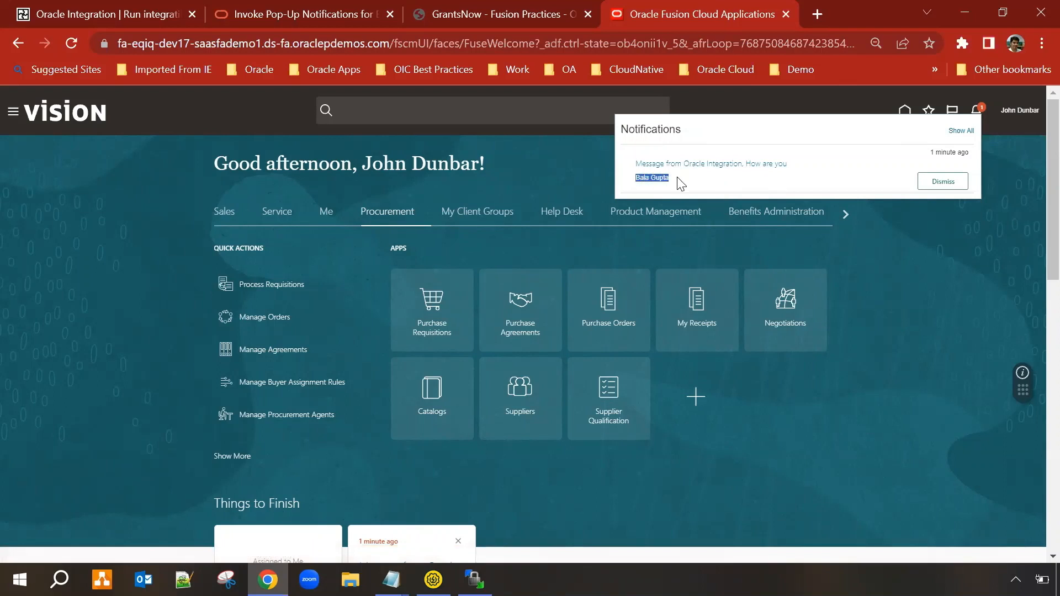
pyautogui.click(940, 181)
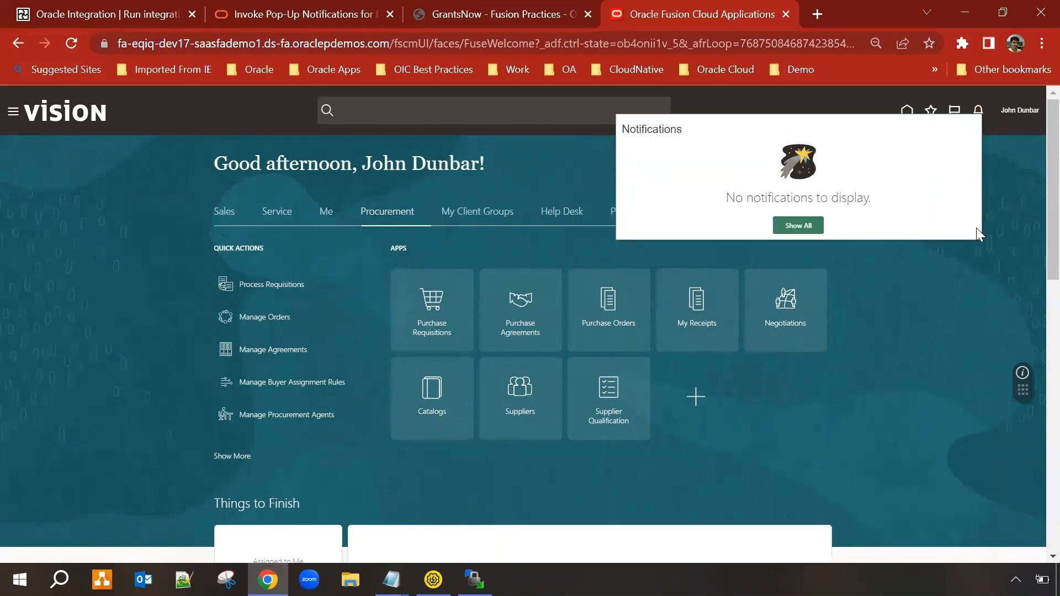
pyautogui.click(793, 226)
# Return to the Oracle Integration home page and search all recipes and accelerators for "business event".
pyautogui.click(53, 8)
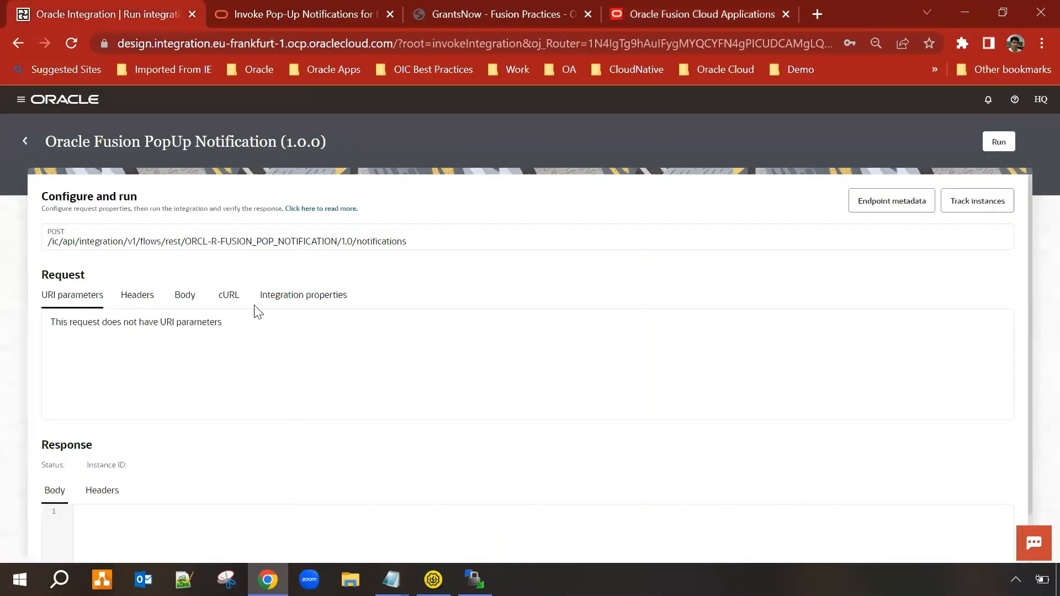
pyautogui.click(24, 141)
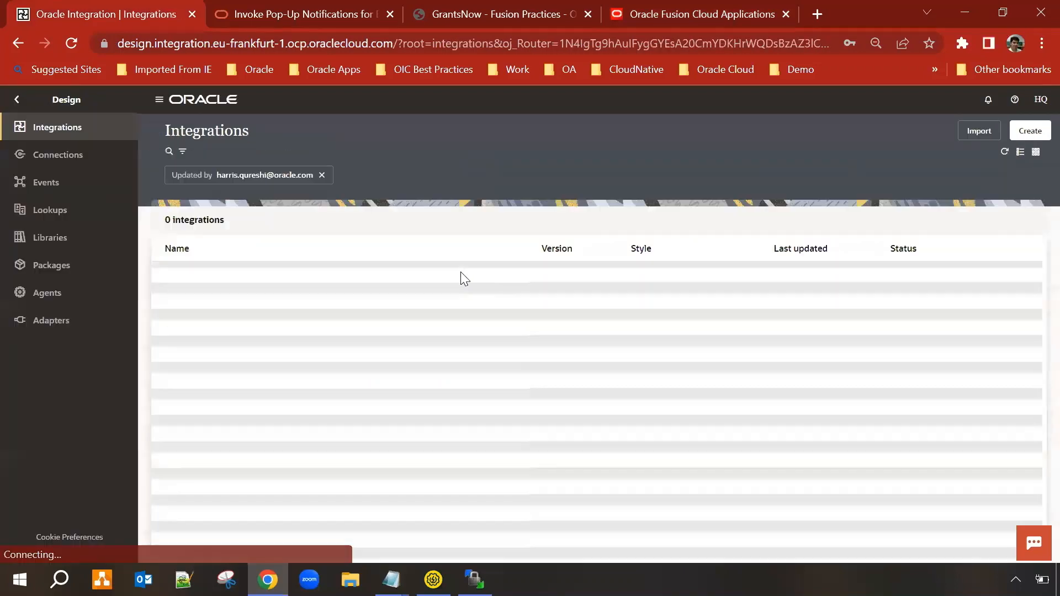
pyautogui.click(16, 102)
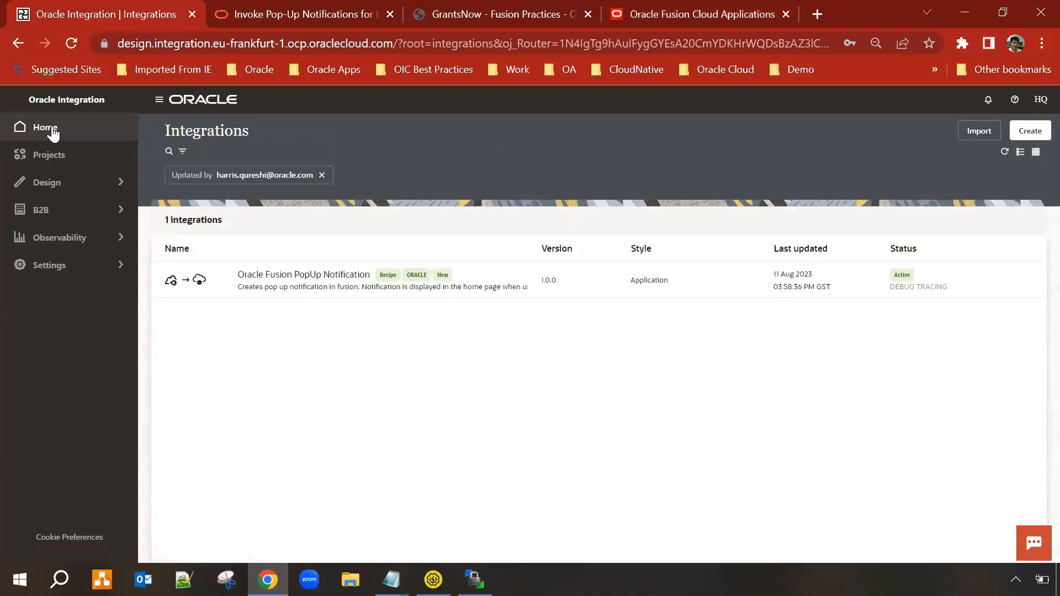
pyautogui.click(53, 132)
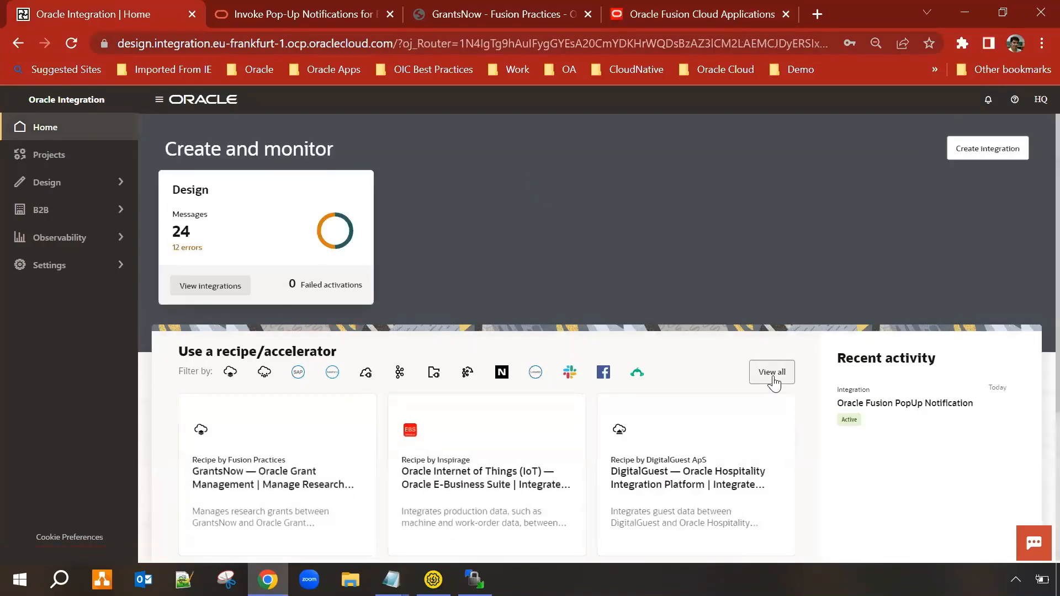
pyautogui.click(772, 373)
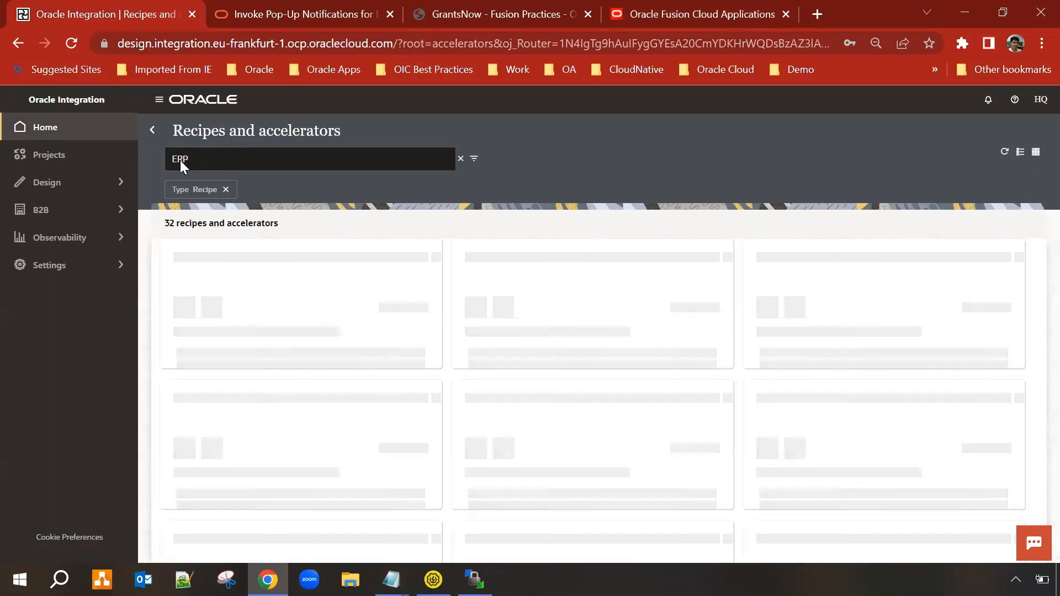
pyautogui.doubleClick(181, 159)
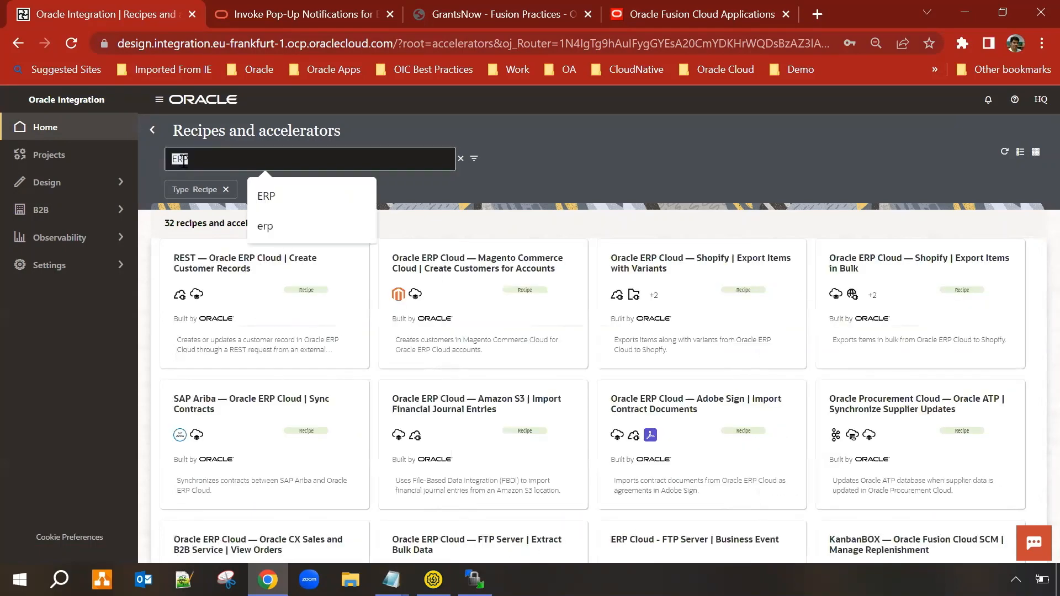
pyautogui.write('business event')
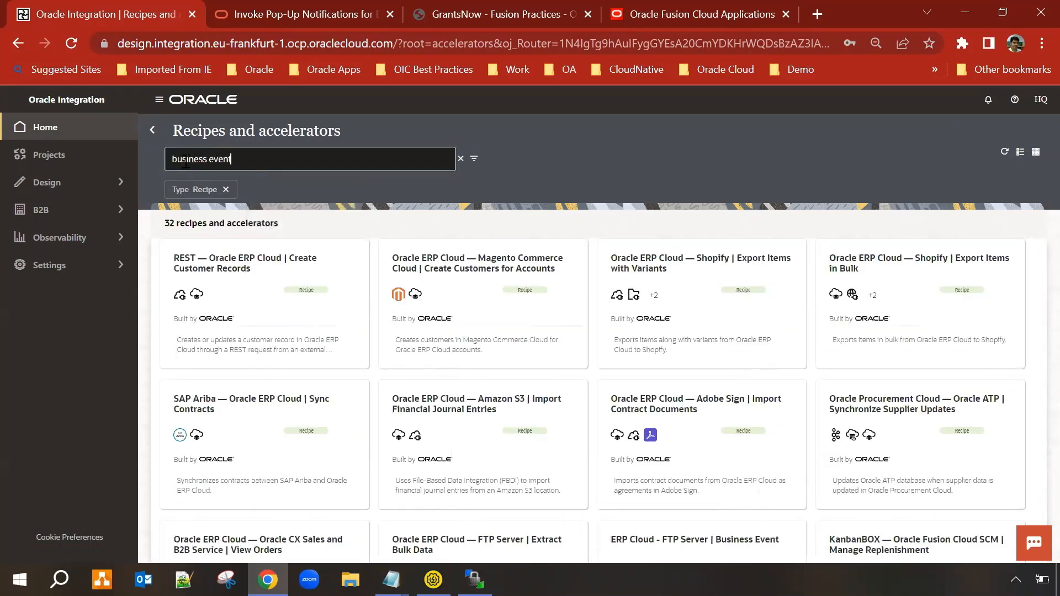
pyautogui.press('Return')
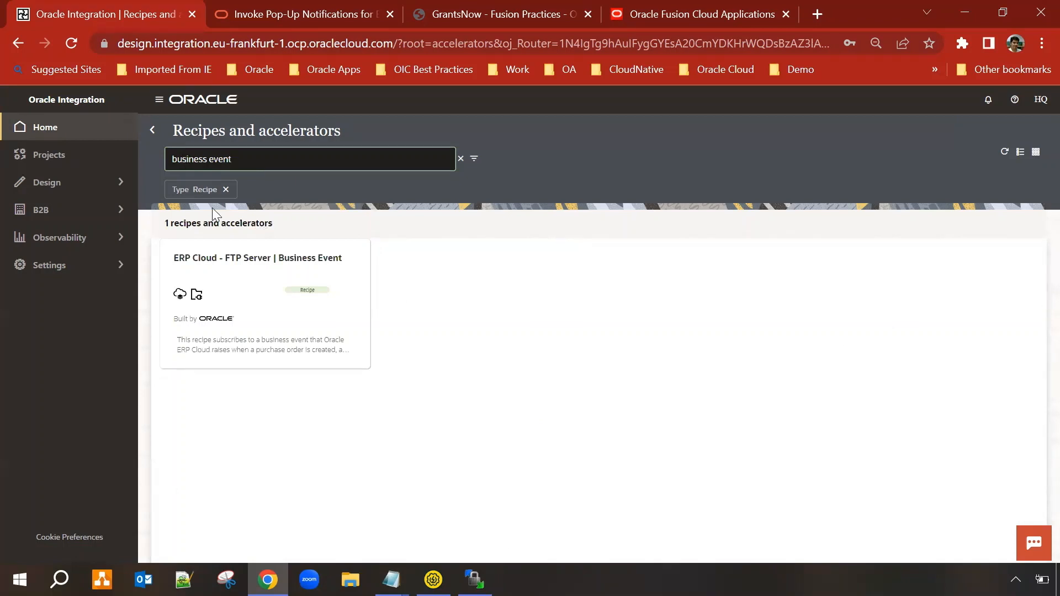
# Install the ERP Cloud - FTP Server | Business Event recipe and dismiss the confirmation.
pyautogui.moveTo(204, 267)
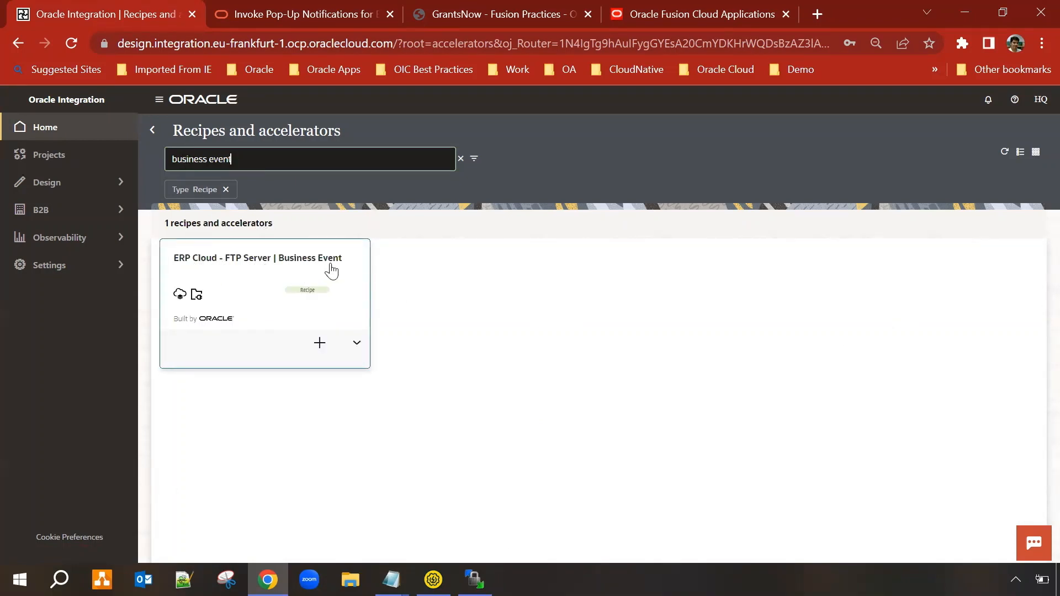
pyautogui.click(320, 345)
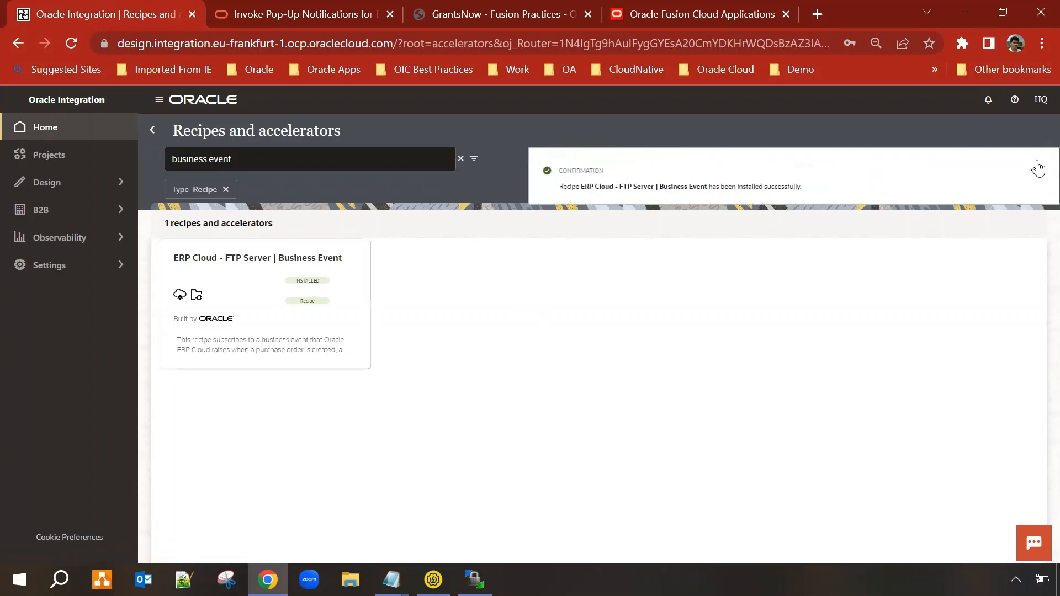
pyautogui.click(1036, 165)
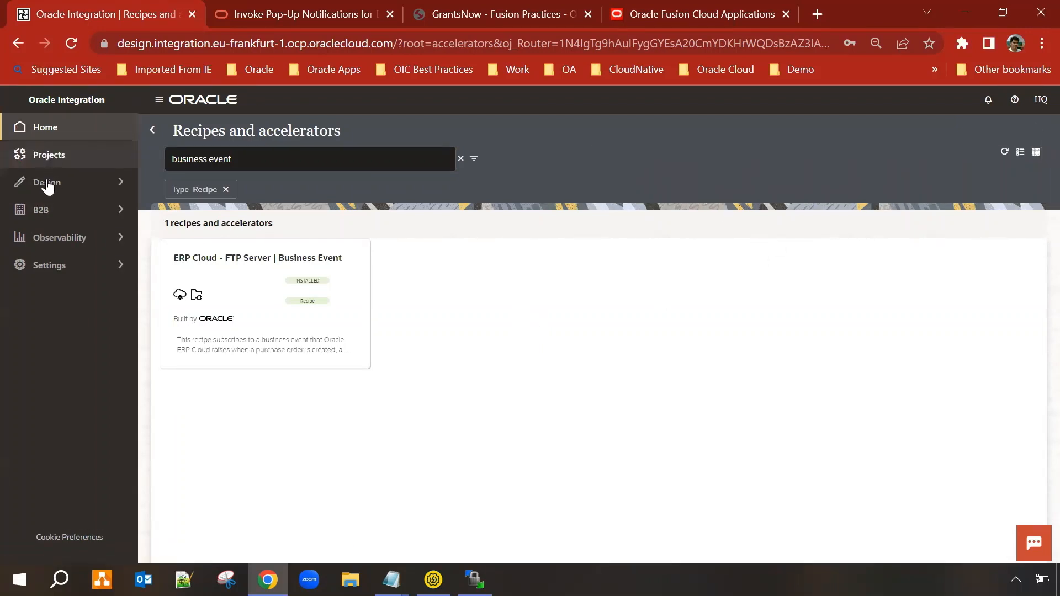
# Open the Oracle ERP Cloud FTP Server Business Event integration from the integrations list and switch its canvas to horizontal layout.
pyautogui.click(47, 185)
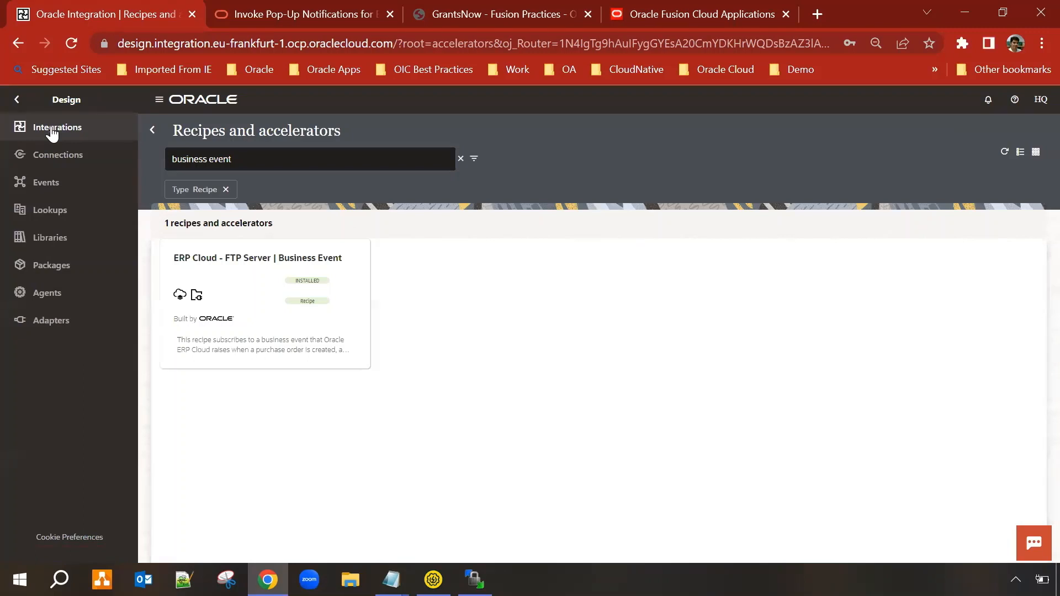
pyautogui.click(52, 130)
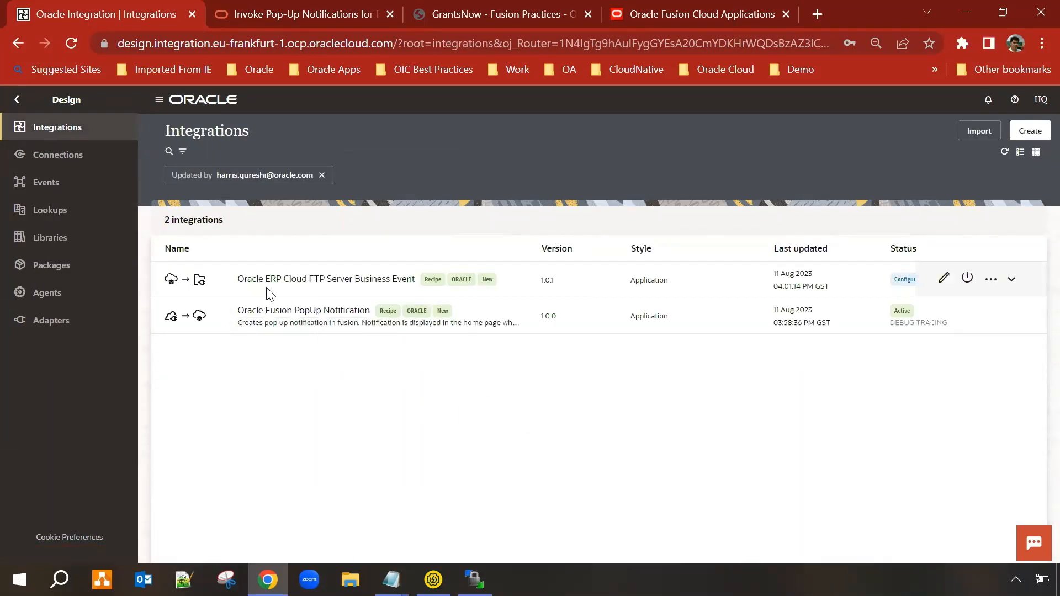
pyautogui.click(351, 279)
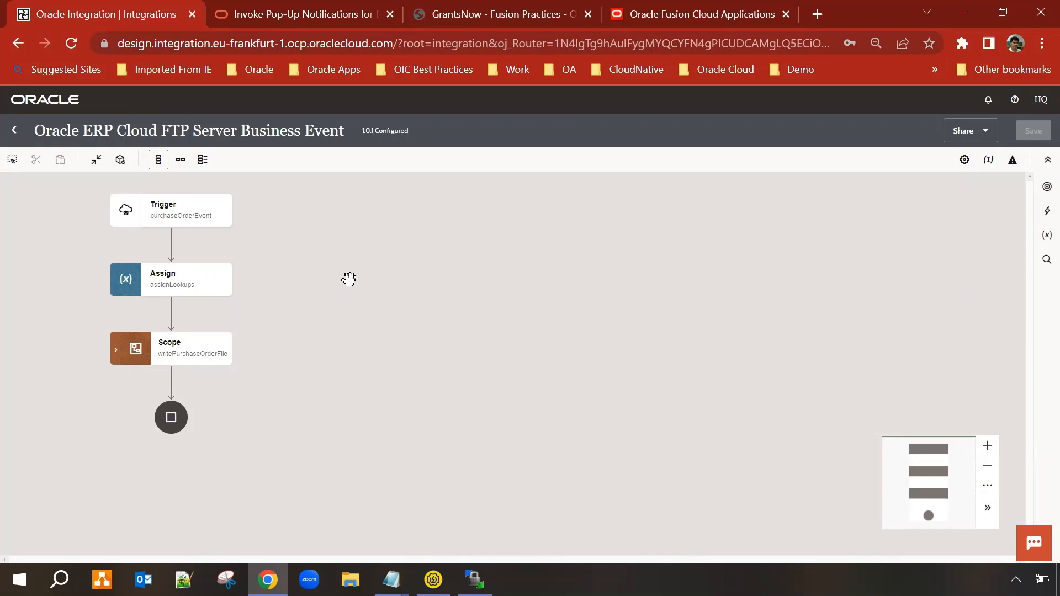
pyautogui.click(181, 159)
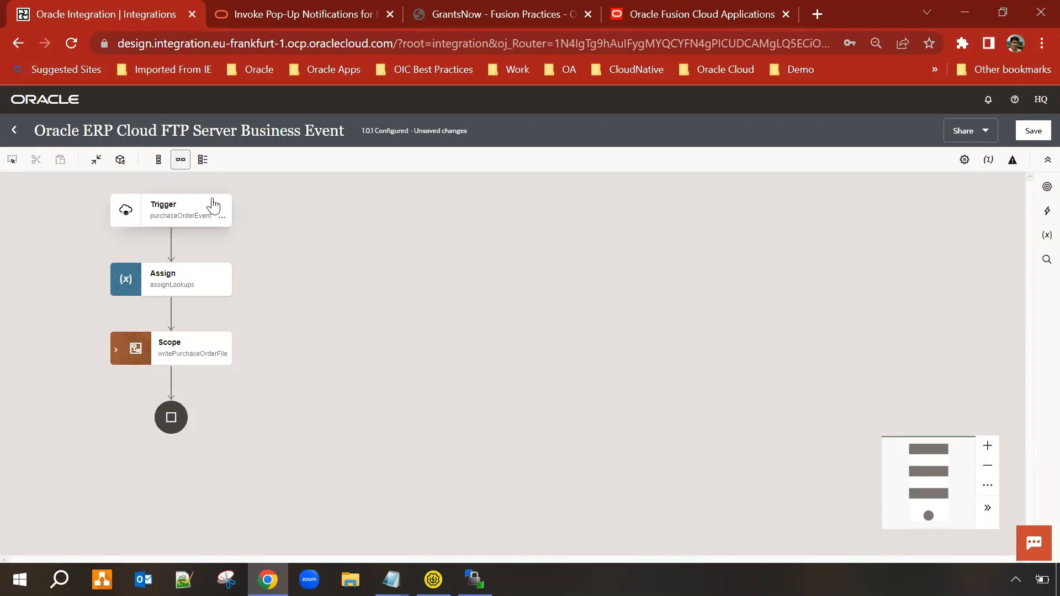
# Review the purchaseOrderEvent trigger's purpose and business event subscription through to its summary, and finish the endpoint configuration.
pyautogui.click(223, 216)
pyautogui.click(256, 244)
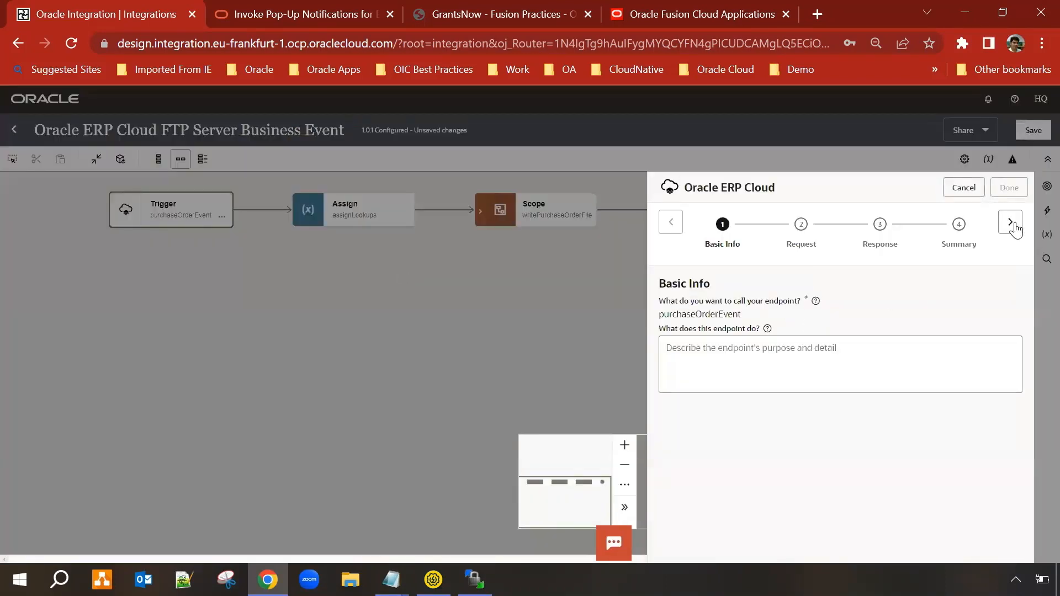
pyautogui.click(1011, 223)
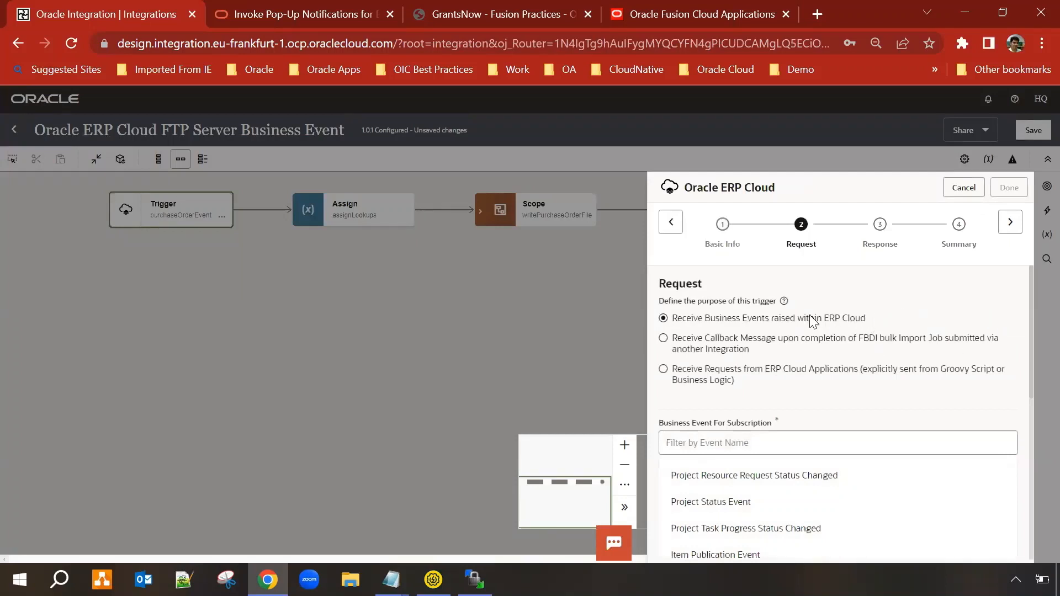
pyautogui.scroll(-3, 924, 321)
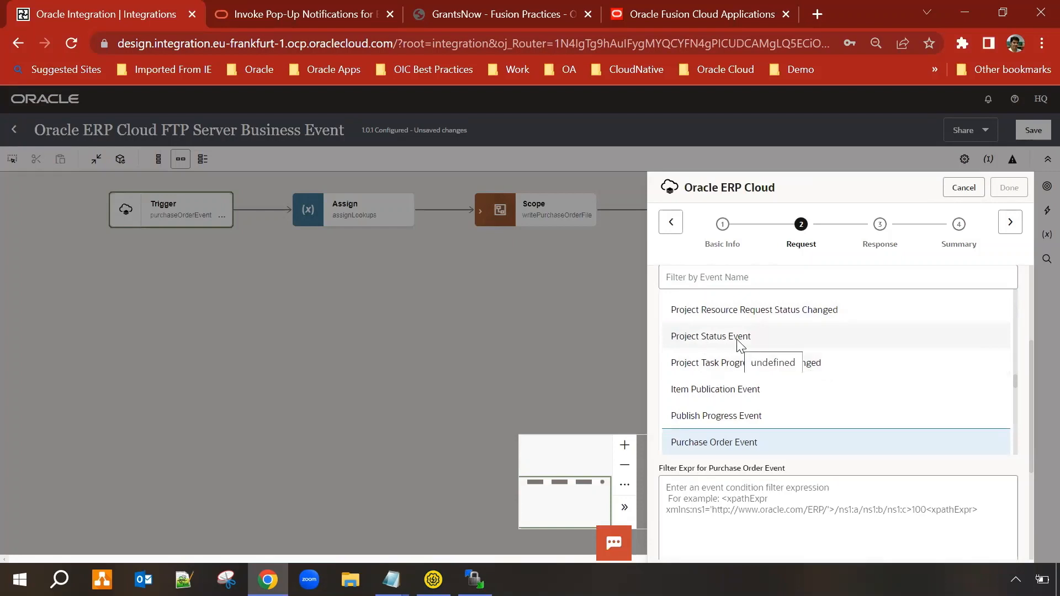
pyautogui.scroll(-5, 792, 381)
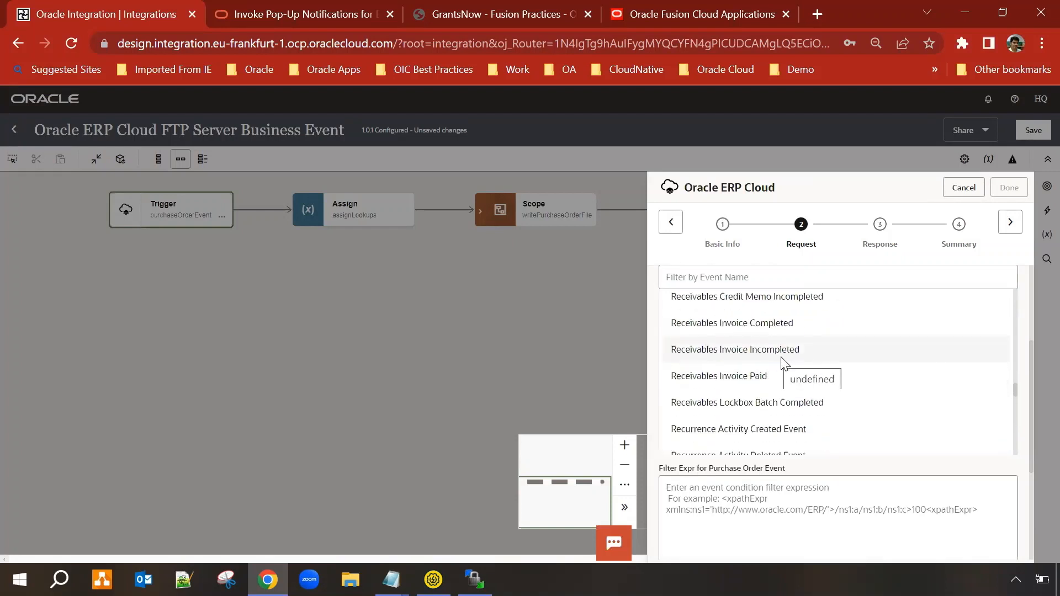
pyautogui.scroll(1, 853, 354)
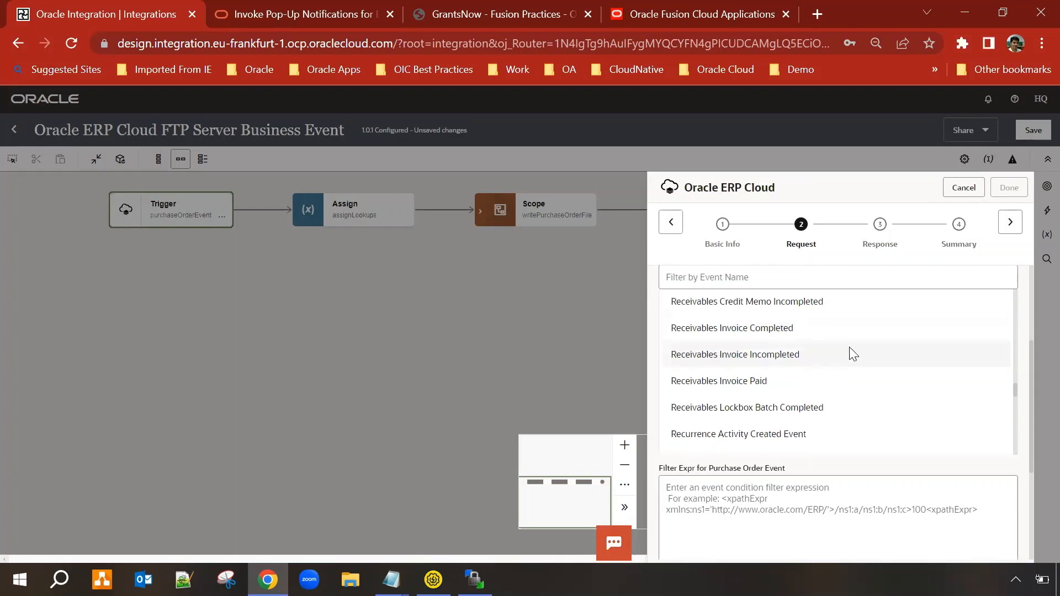
pyautogui.scroll(6, 850, 353)
pyautogui.scroll(-2, 849, 352)
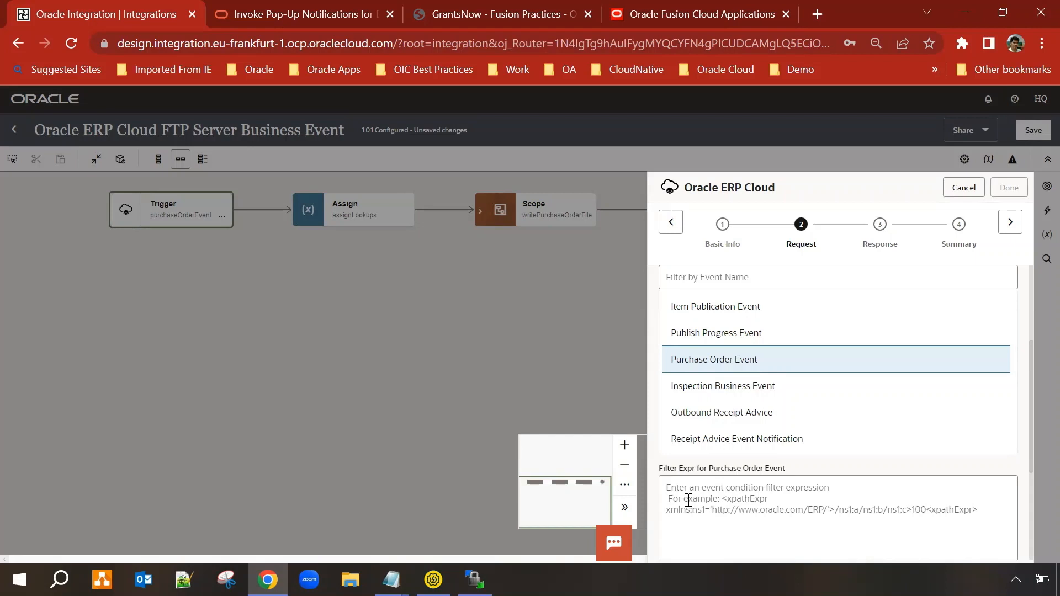
pyautogui.click(1010, 222)
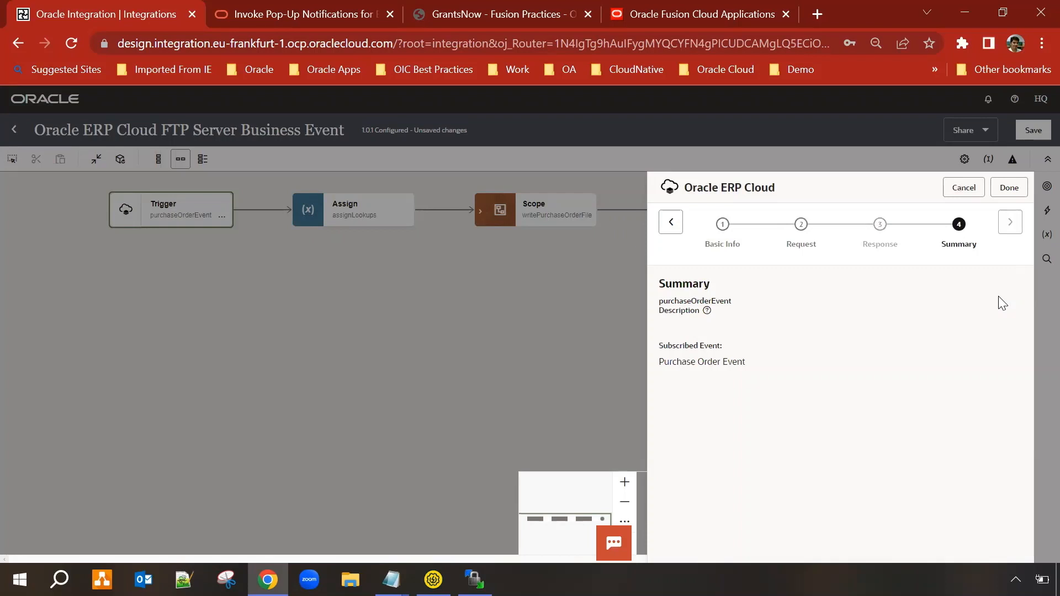
pyautogui.click(1012, 188)
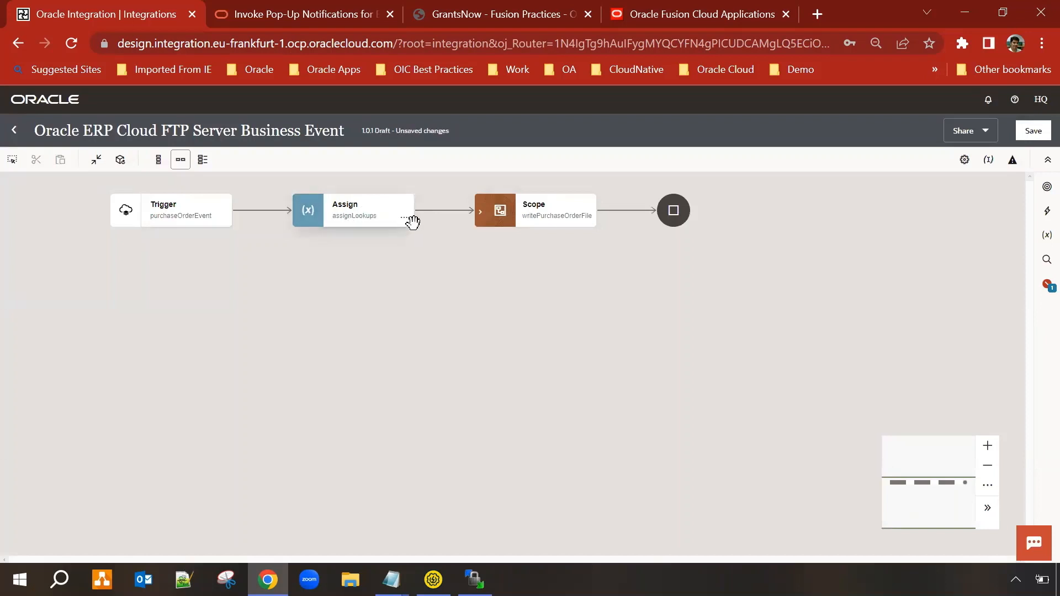
# Open the assignLookups action to review its directory and filename variable assignments, and close it.
pyautogui.click(404, 218)
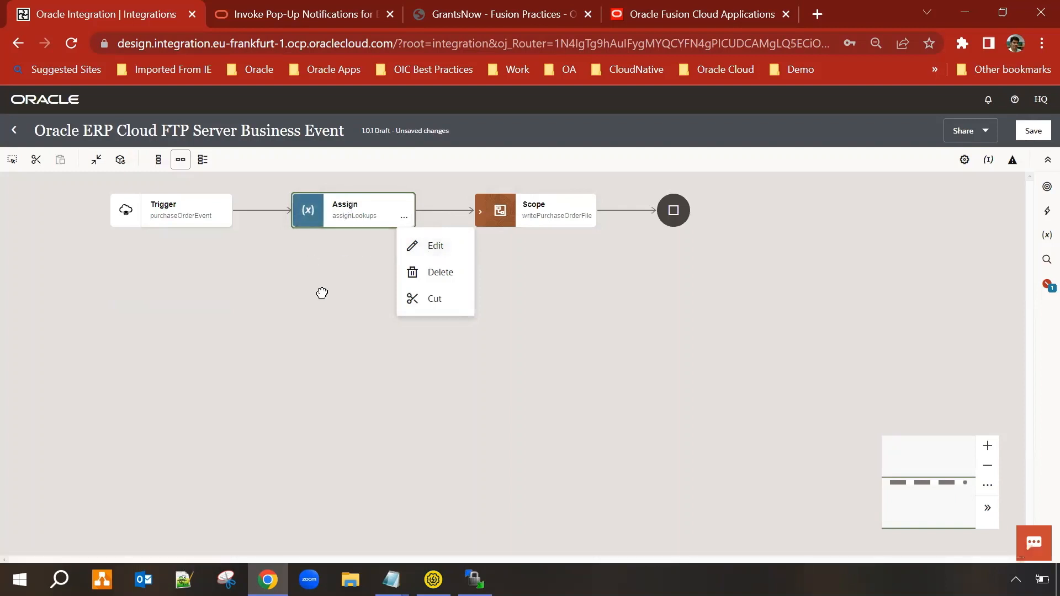
pyautogui.click(436, 246)
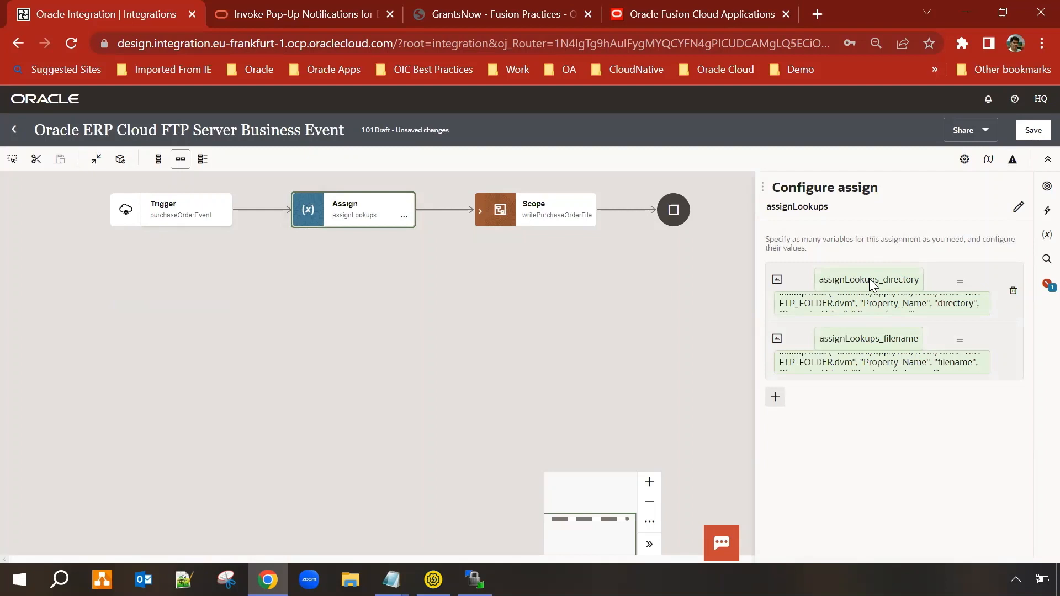
pyautogui.click(611, 315)
# Open the writePurchaseOrders mapping inside the writePurchaseOrderFile scope and expand the target's OutboundFTPHeaderType and PurchaseOrder elements.
pyautogui.click(479, 211)
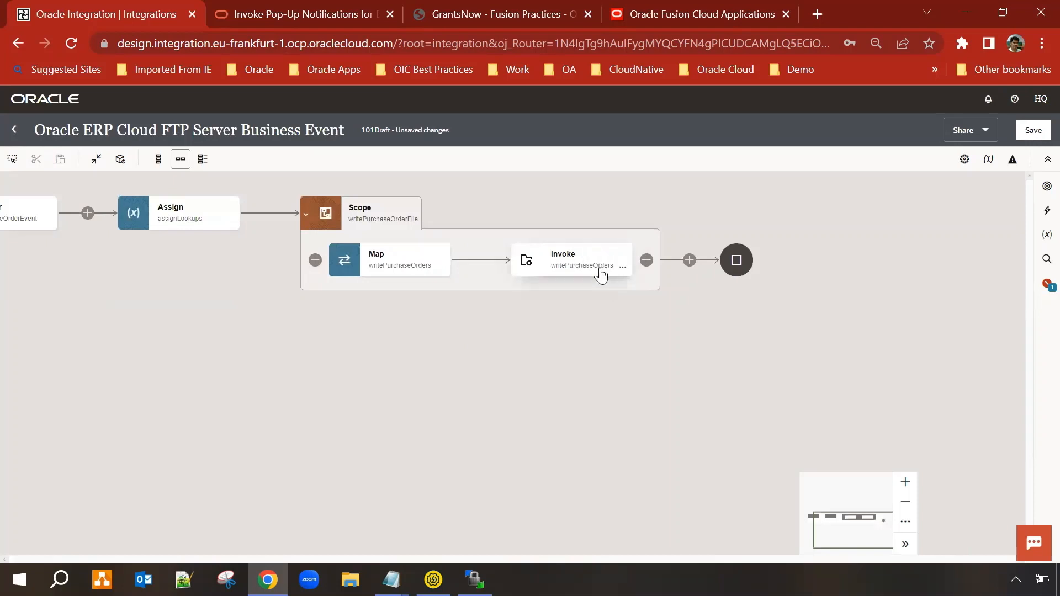
pyautogui.click(435, 266)
pyautogui.click(455, 293)
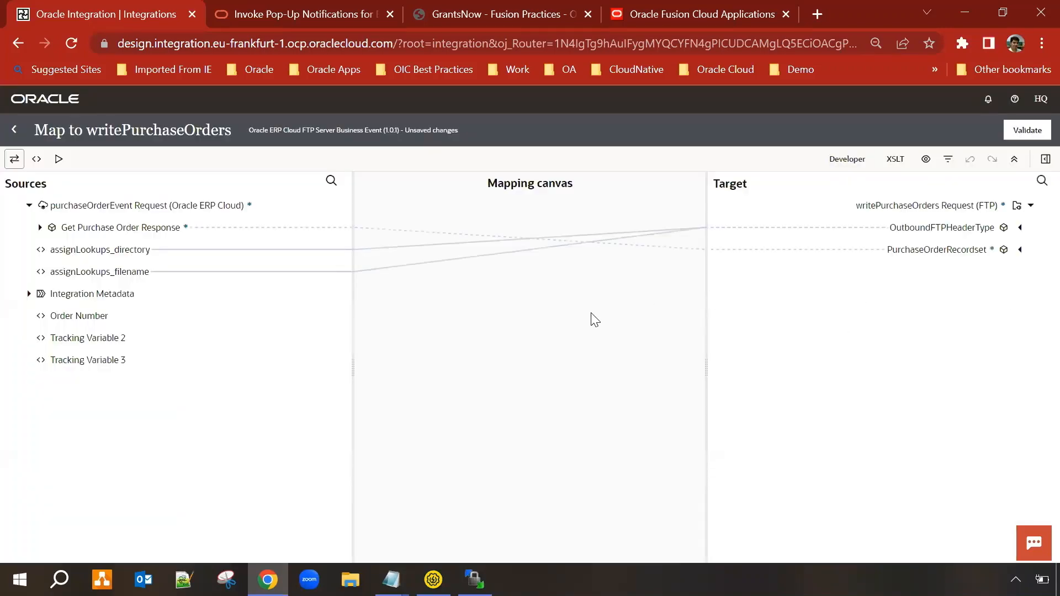
pyautogui.click(1019, 227)
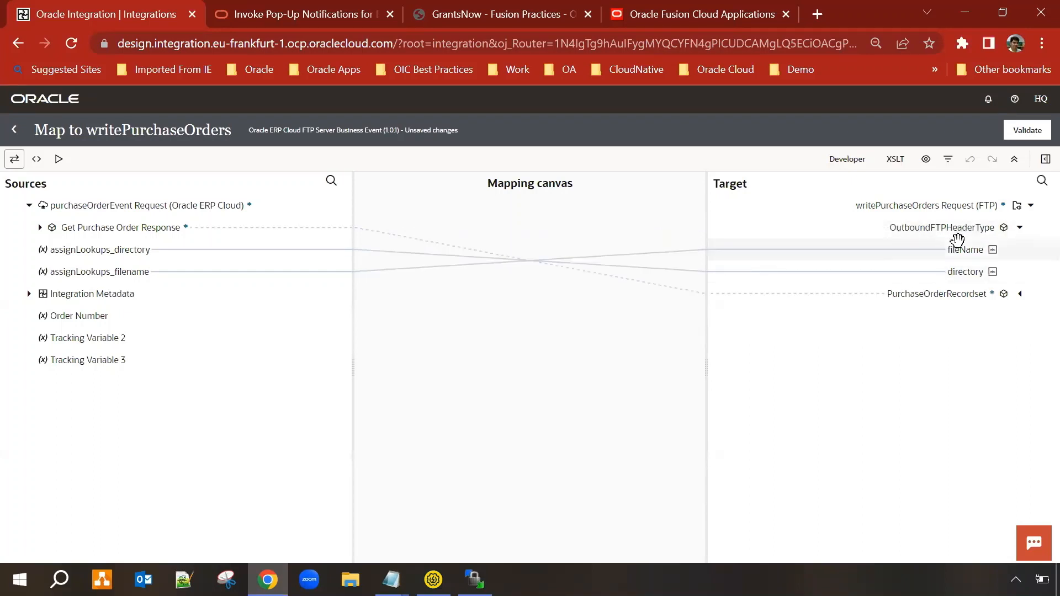
pyautogui.click(1024, 297)
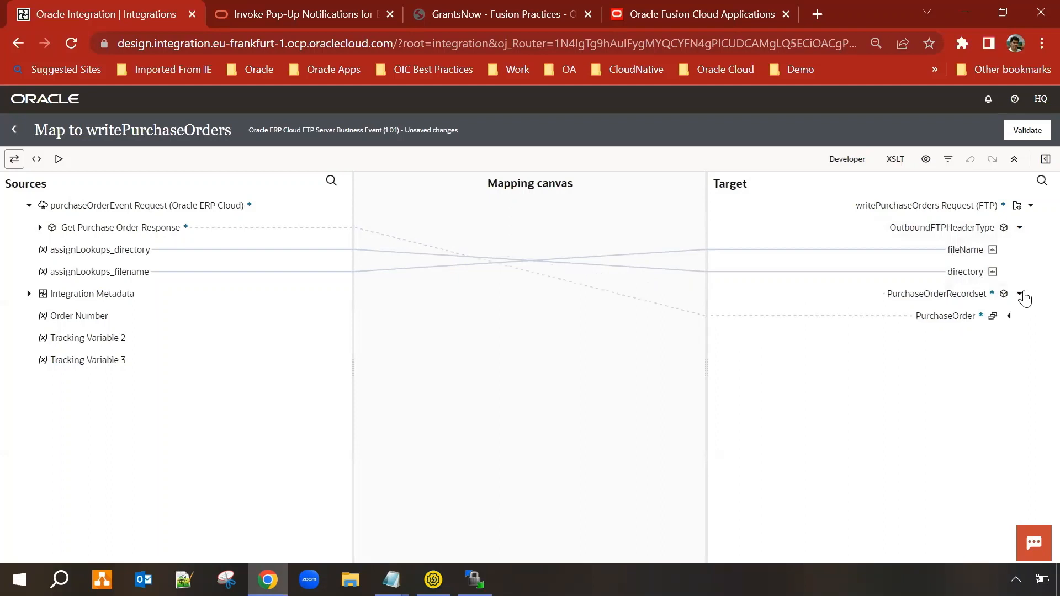
pyautogui.click(1009, 321)
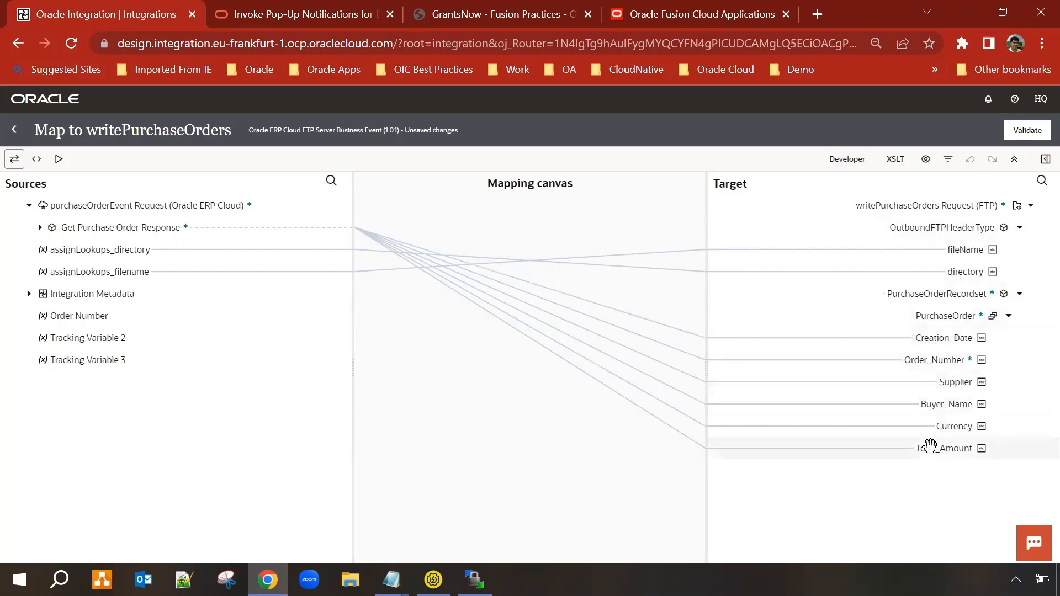
# Expand the Get Purchase Order Response source down to its value fields and examine which ones are mapped to the target.
pyautogui.click(40, 227)
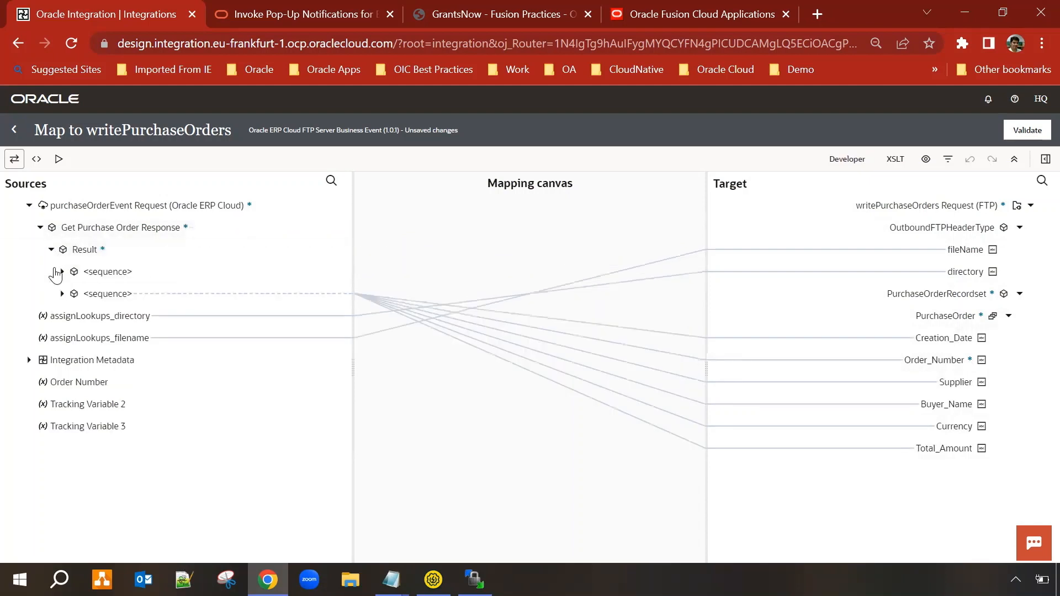
pyautogui.click(62, 294)
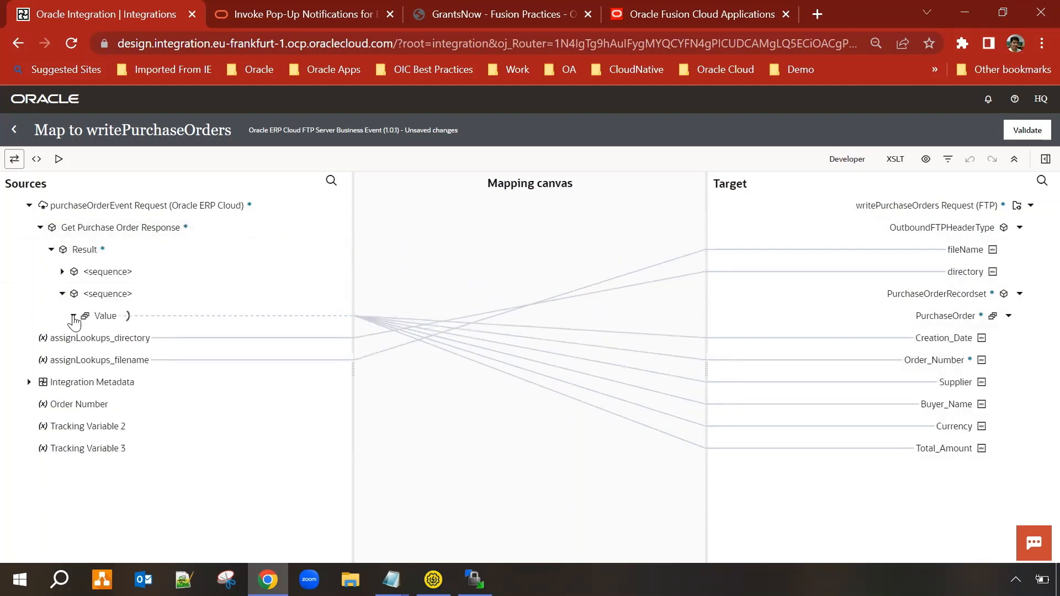
pyautogui.scroll(-1, 267, 501)
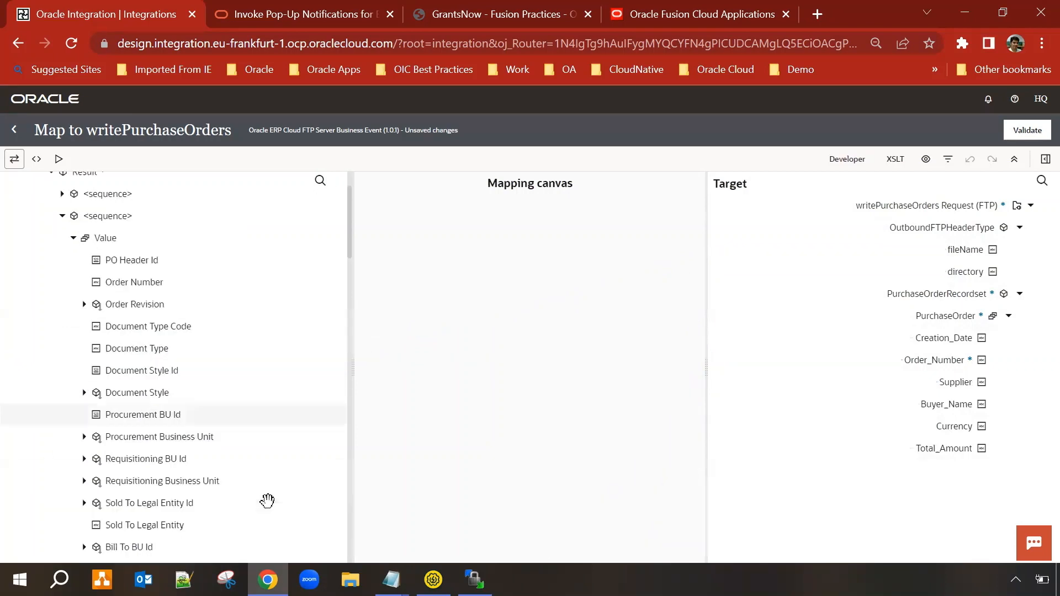
pyautogui.scroll(-3, 267, 501)
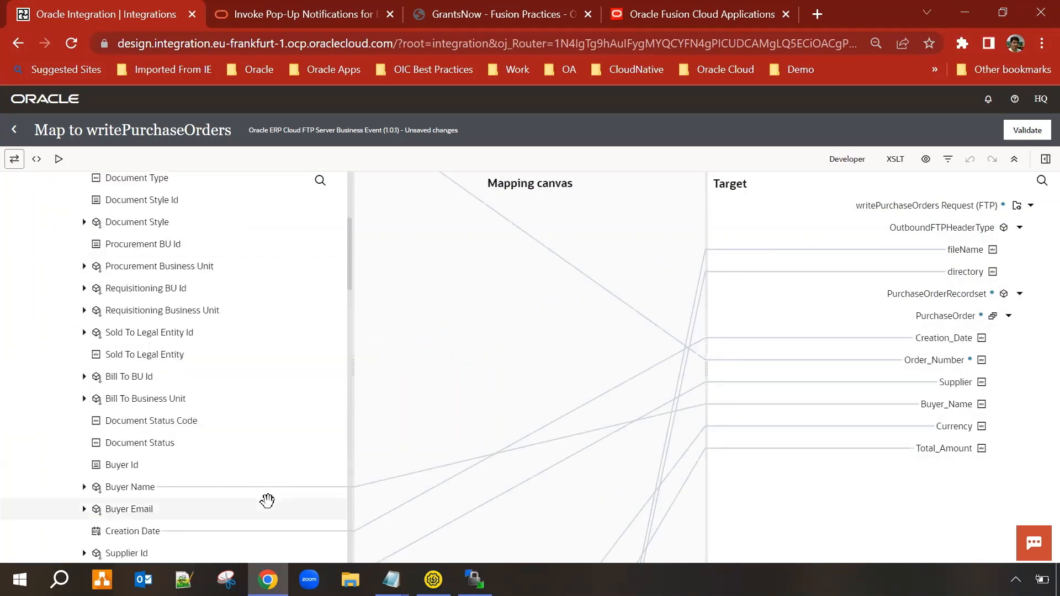
pyautogui.scroll(-1, 260, 497)
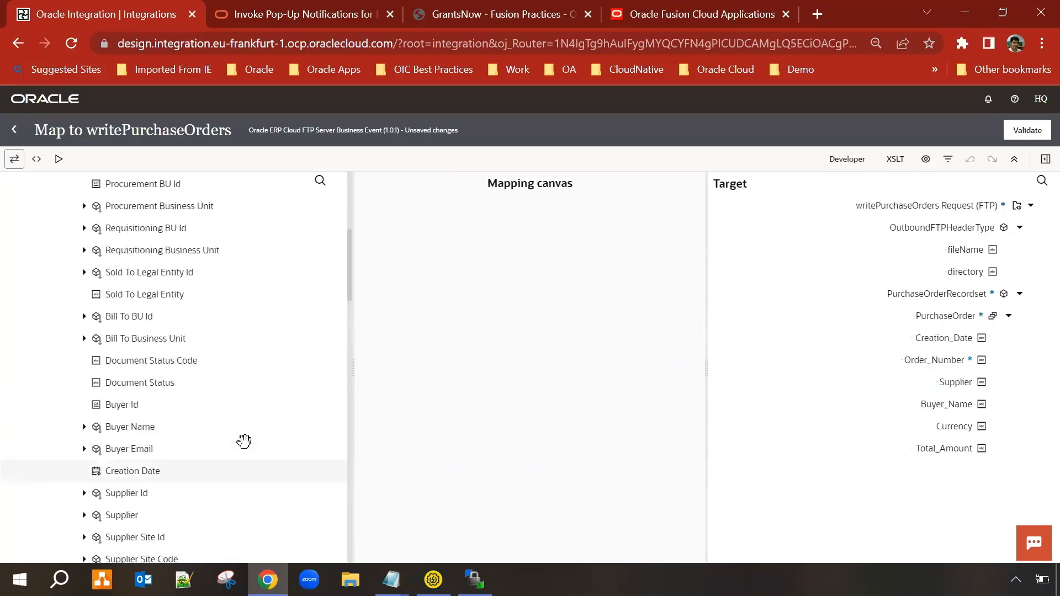
pyautogui.scroll(4, 243, 441)
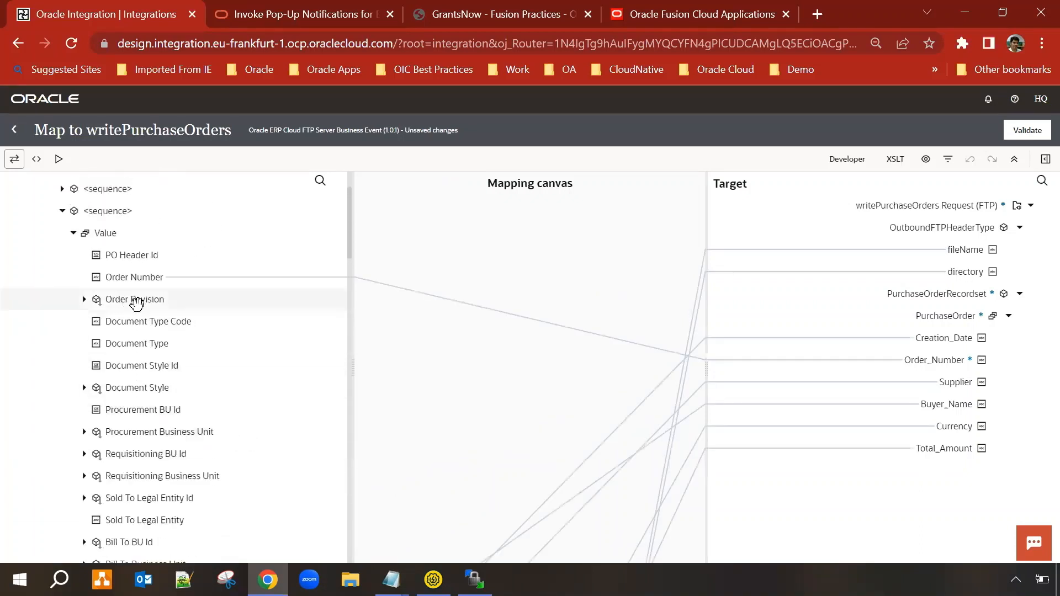
pyautogui.scroll(-2, 110, 372)
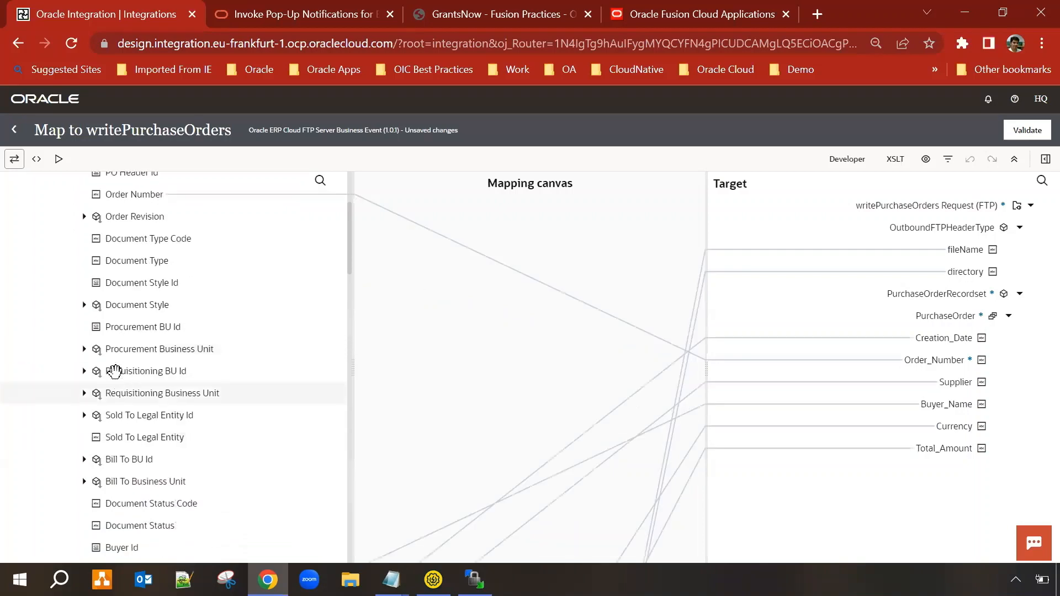
pyautogui.scroll(-2, 209, 407)
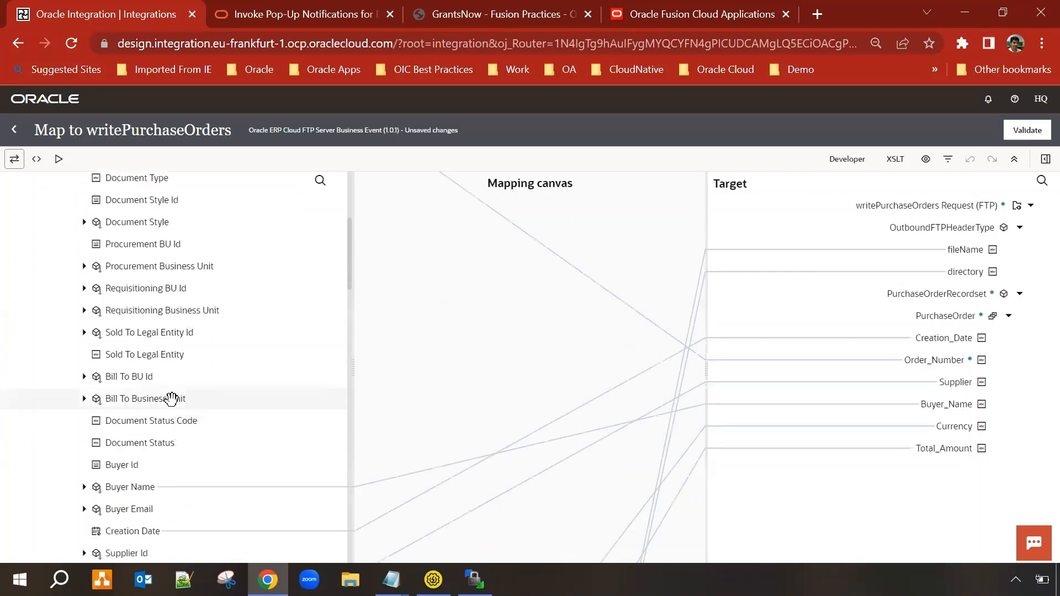
pyautogui.scroll(-2, 215, 434)
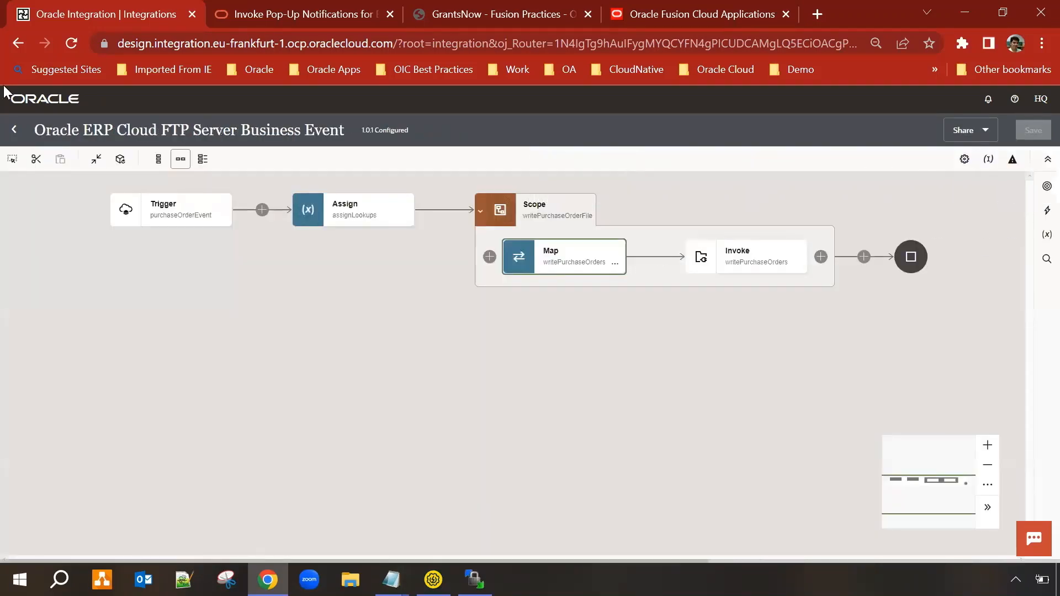
# Leave the integration editor and review the directory and filename properties in the ORCL-BRT-FTP_FOLDER lookup.
pyautogui.click(15, 132)
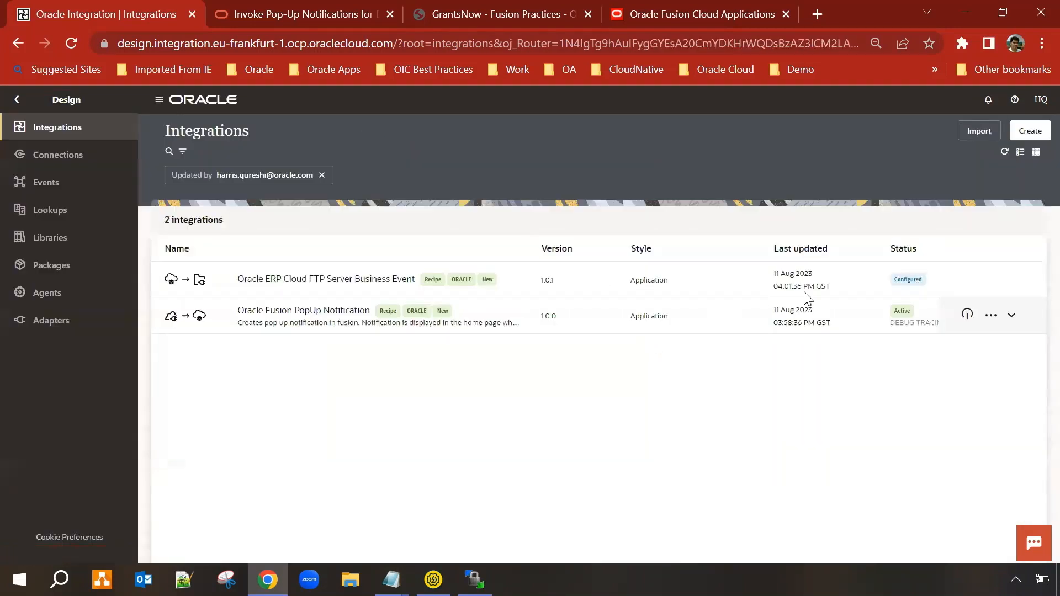
pyautogui.click(36, 220)
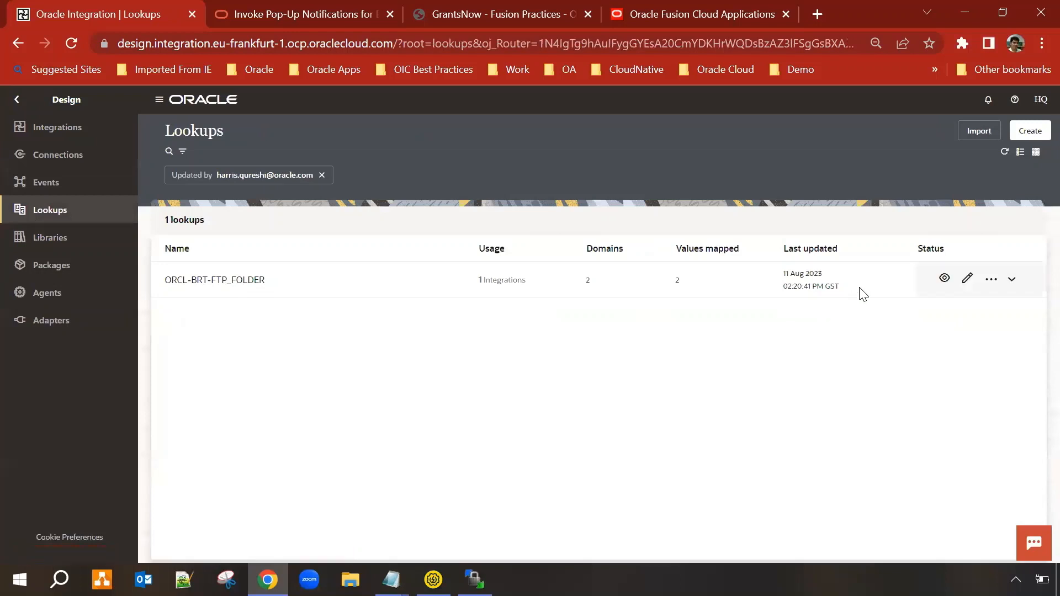
pyautogui.click(198, 280)
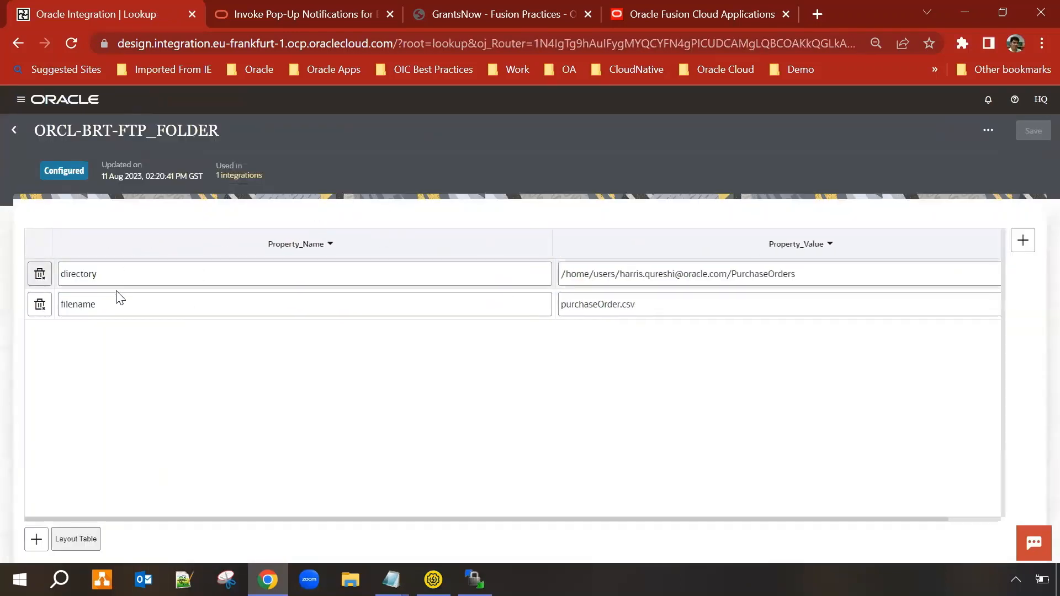
pyautogui.click(13, 131)
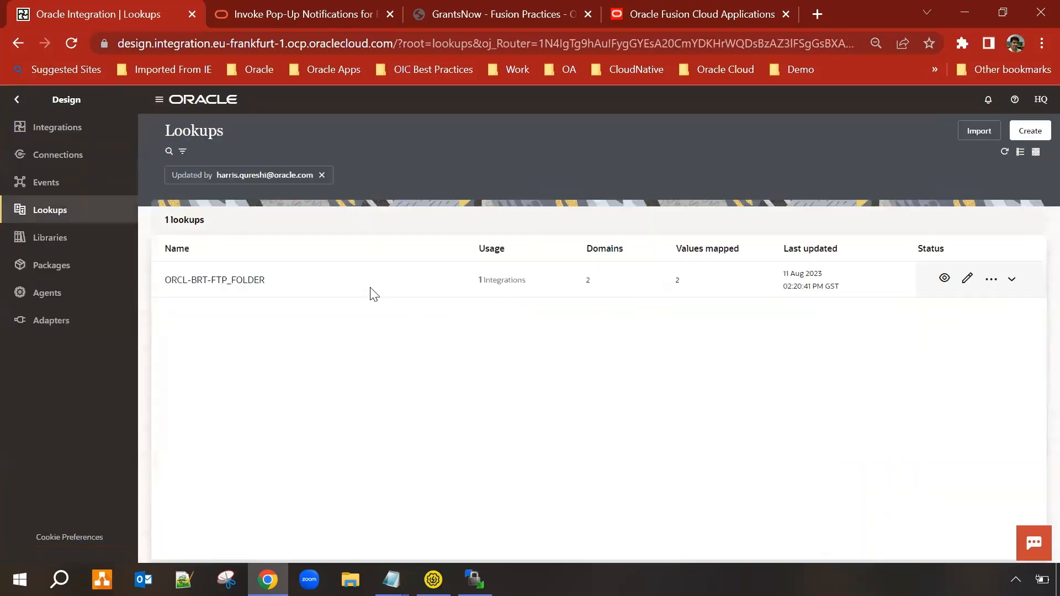
# Activate the Oracle ERP Cloud FTP Server Business Event integration with Debug tracing and dismiss the confirmation.
pyautogui.click(22, 127)
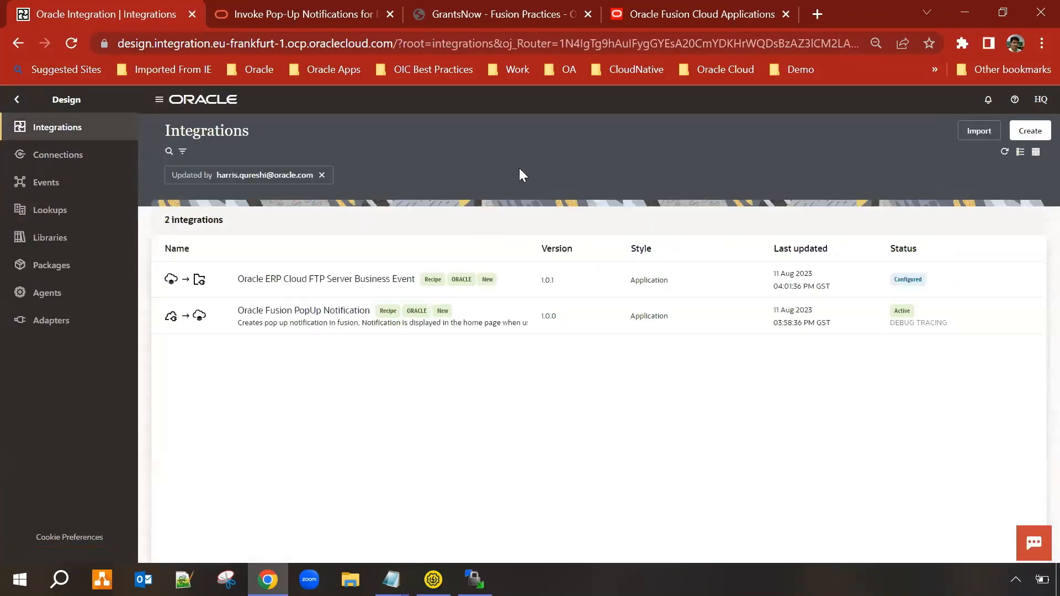
pyautogui.click(967, 282)
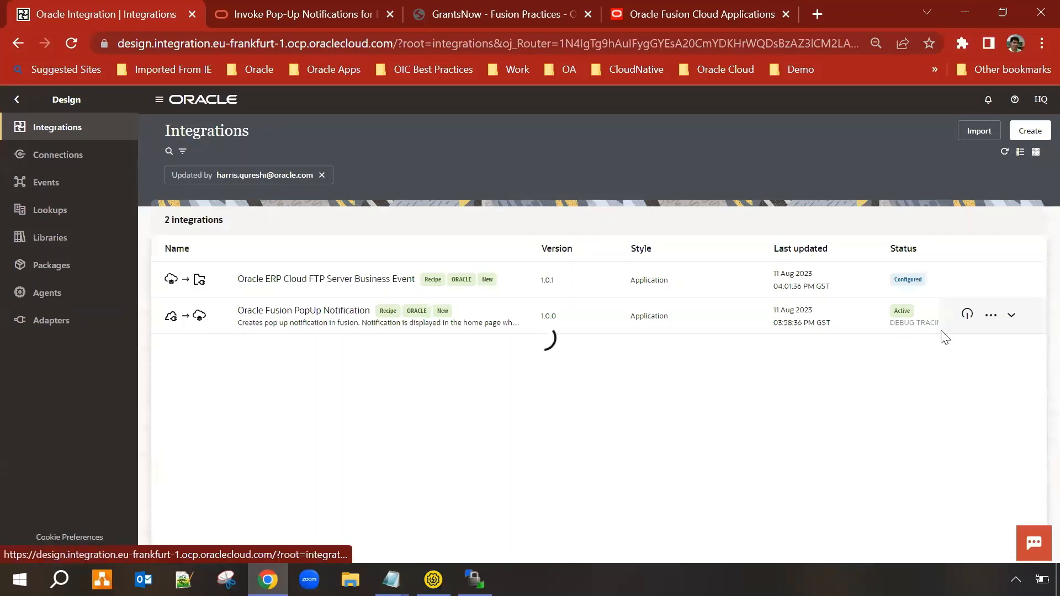
pyautogui.click(842, 252)
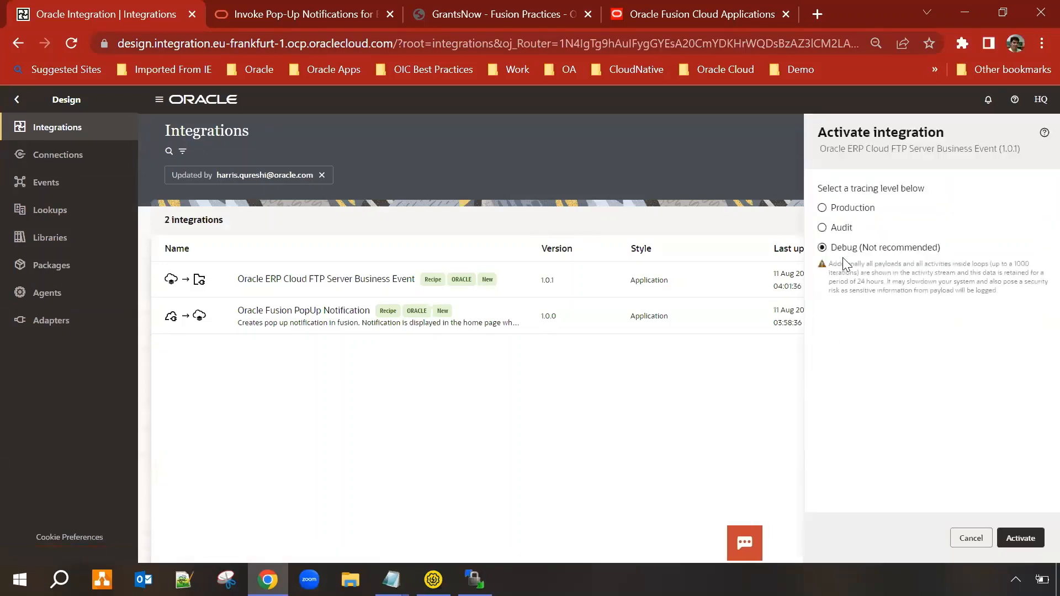
pyautogui.click(1019, 539)
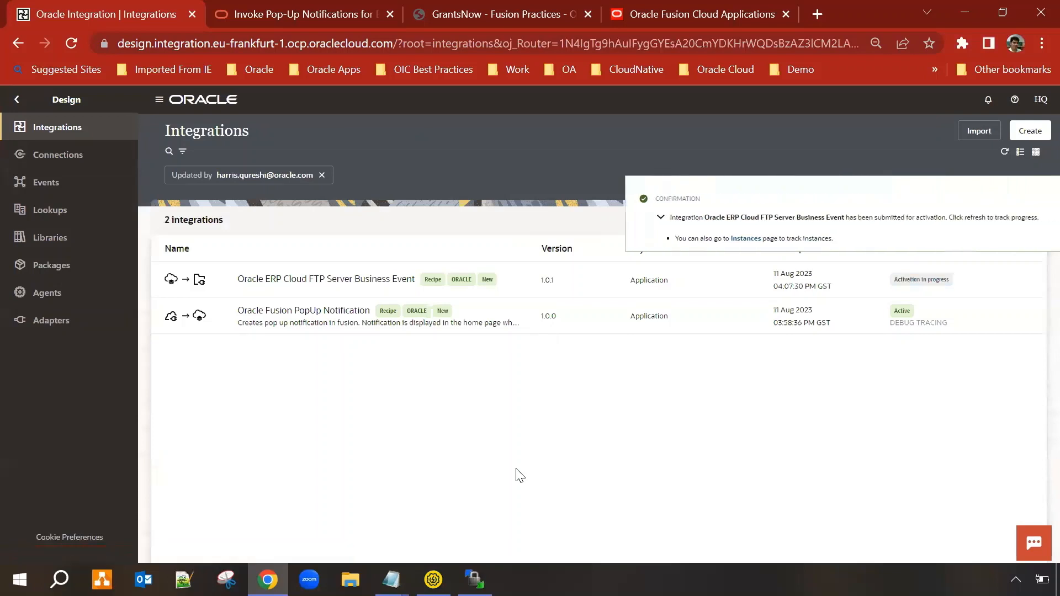
pyautogui.click(1034, 203)
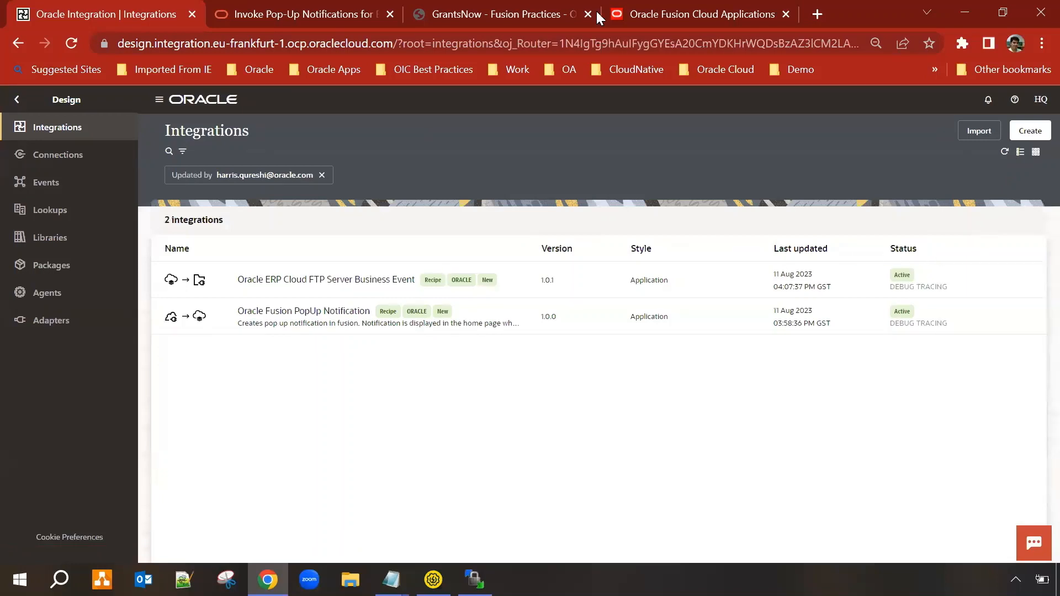
# Switch to Oracle Fusion Cloud Applications and create a purchase order in Purchase Orders with Dell Inc. as the supplier.
pyautogui.click(667, 8)
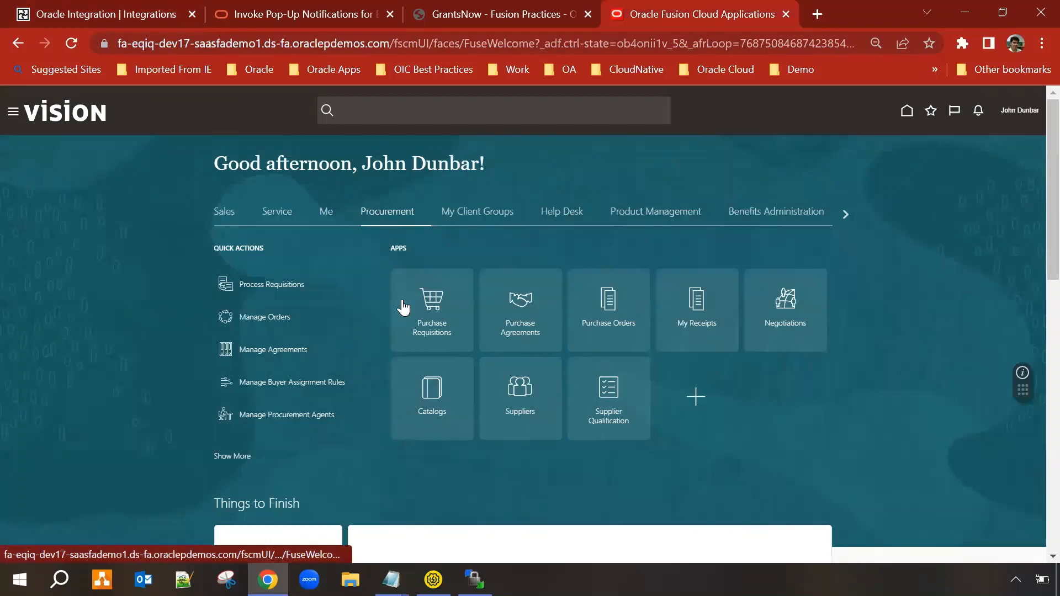
pyautogui.click(617, 316)
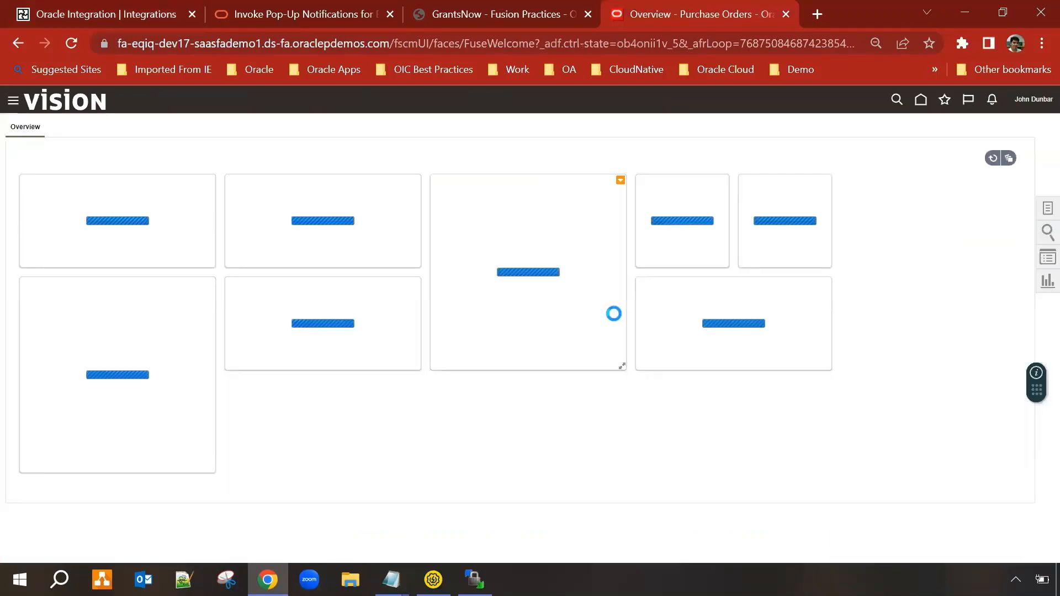
pyautogui.click(1041, 213)
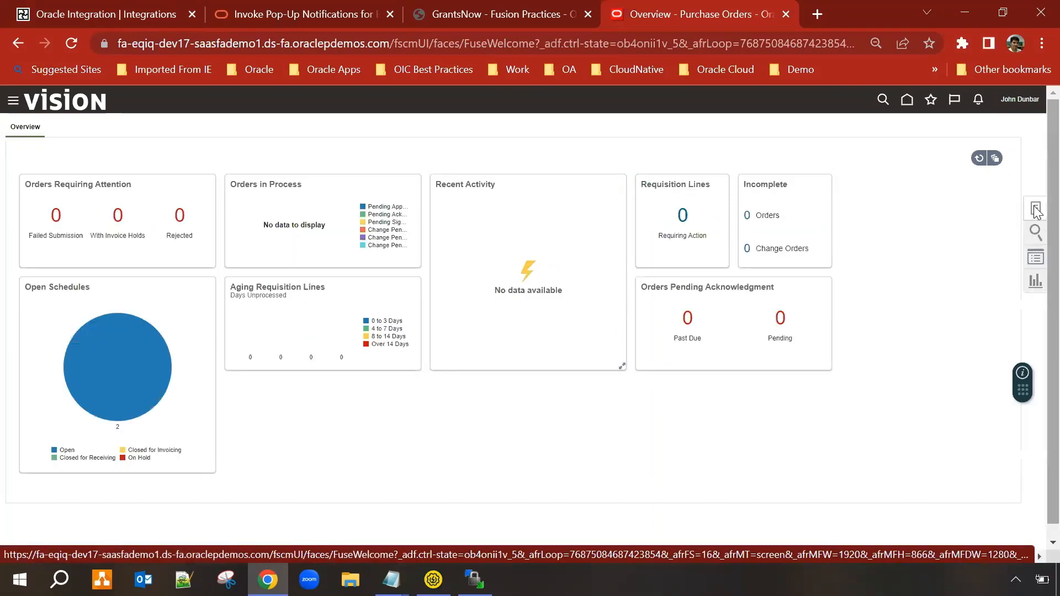
pyautogui.click(927, 202)
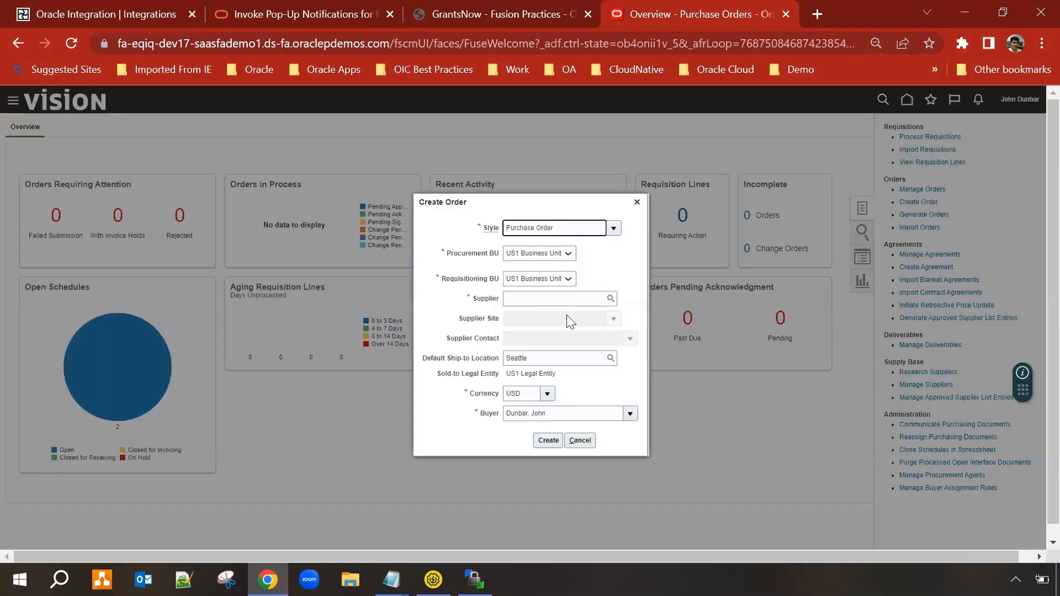
pyautogui.click(551, 298)
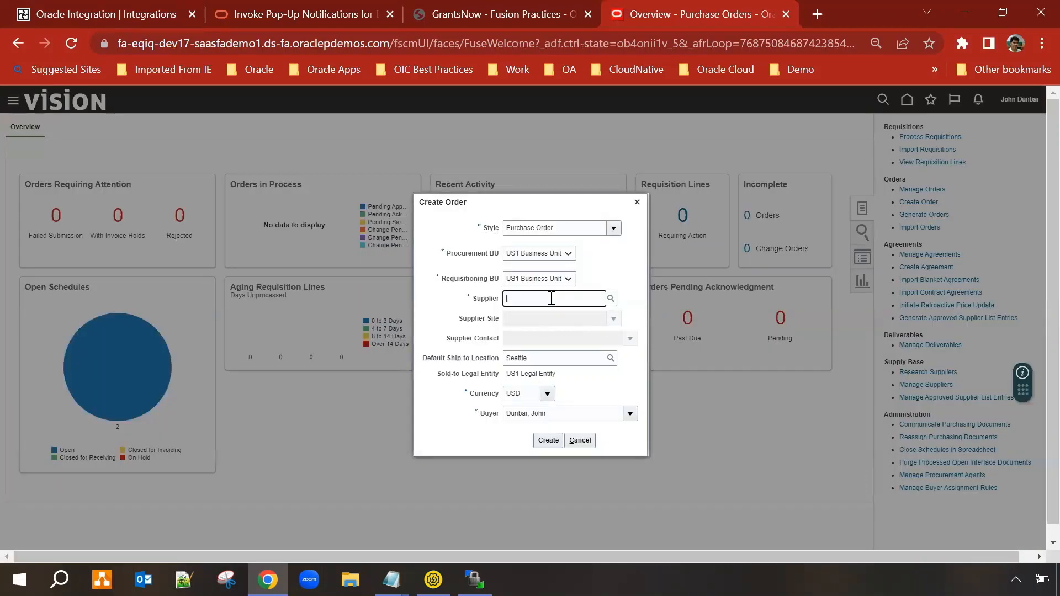
pyautogui.press('Tab')
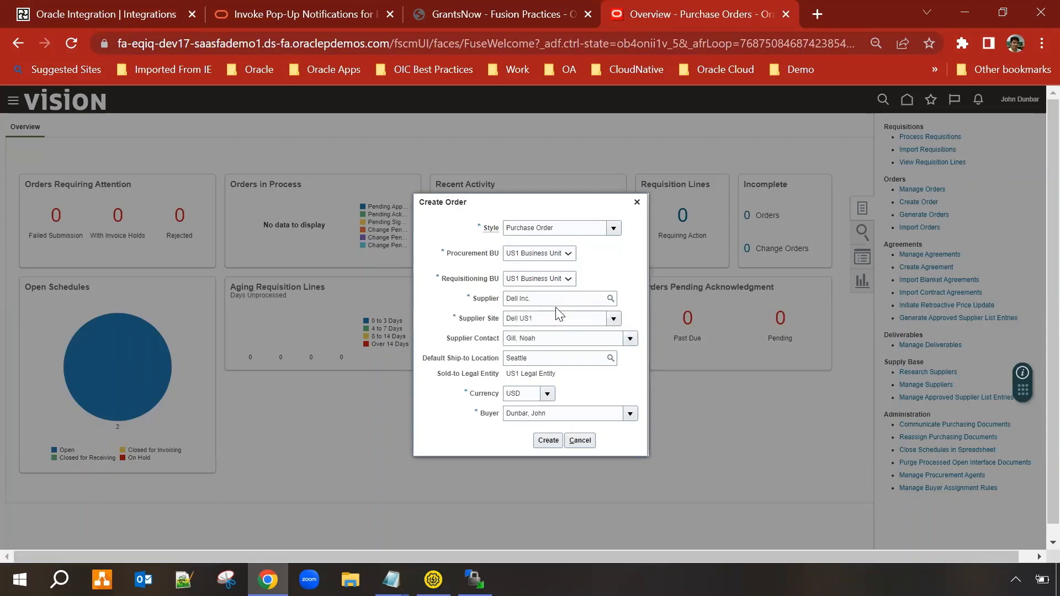
pyautogui.click(548, 440)
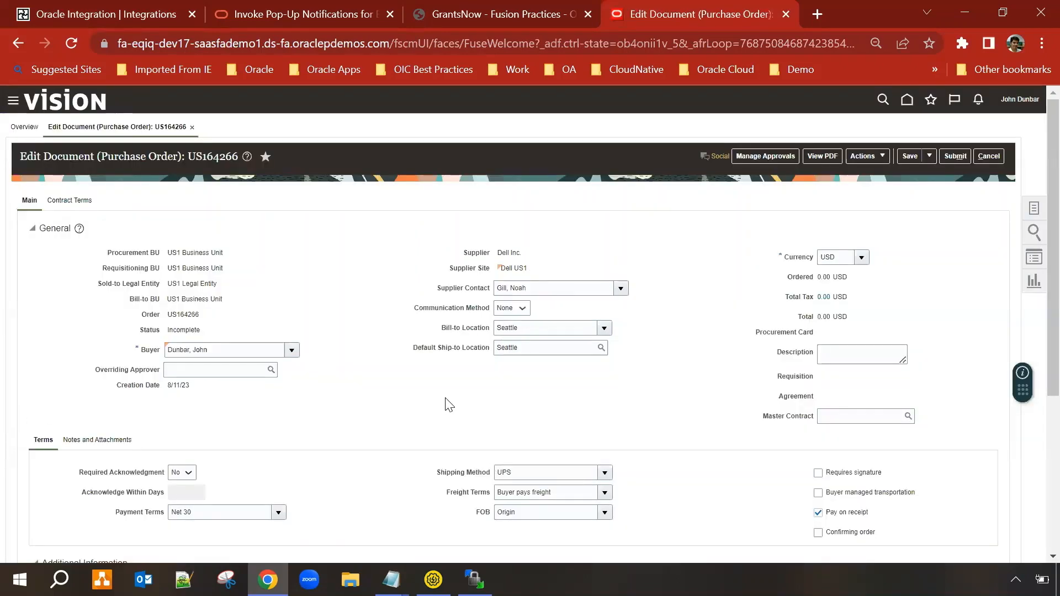
# Add a goods line to the purchase order, search items for as2 and select AS25110, the 4GB USB Flash Drive.
pyautogui.scroll(-5, 449, 405)
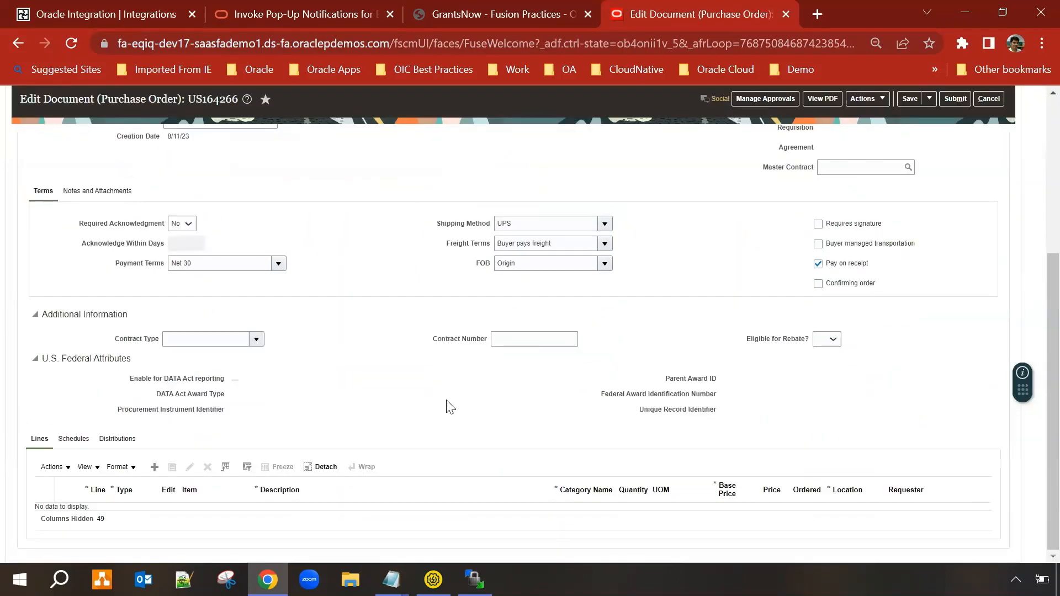
pyautogui.click(157, 470)
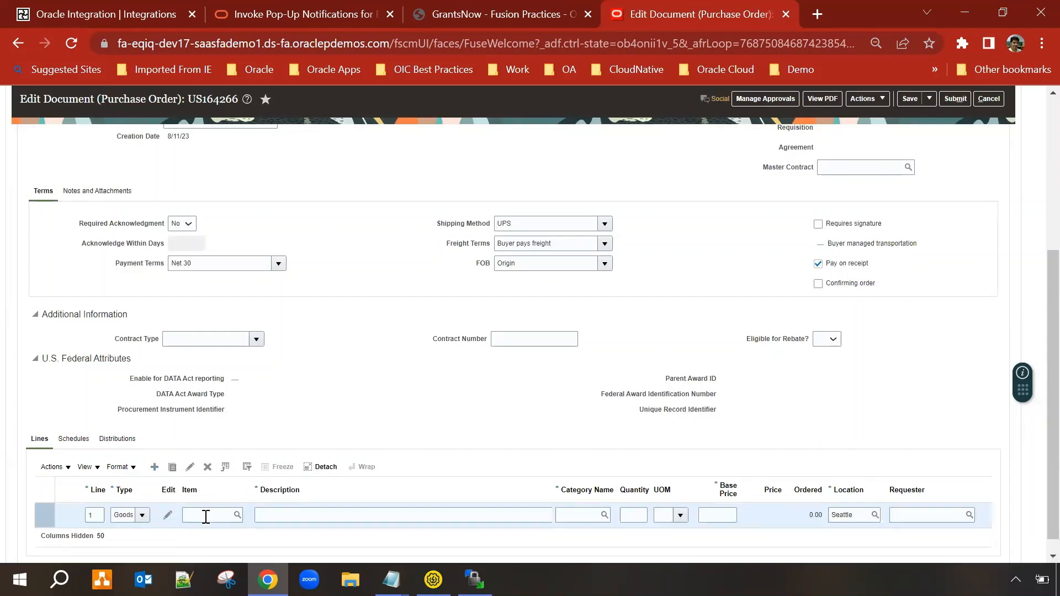
pyautogui.click(205, 516)
pyautogui.write('as')
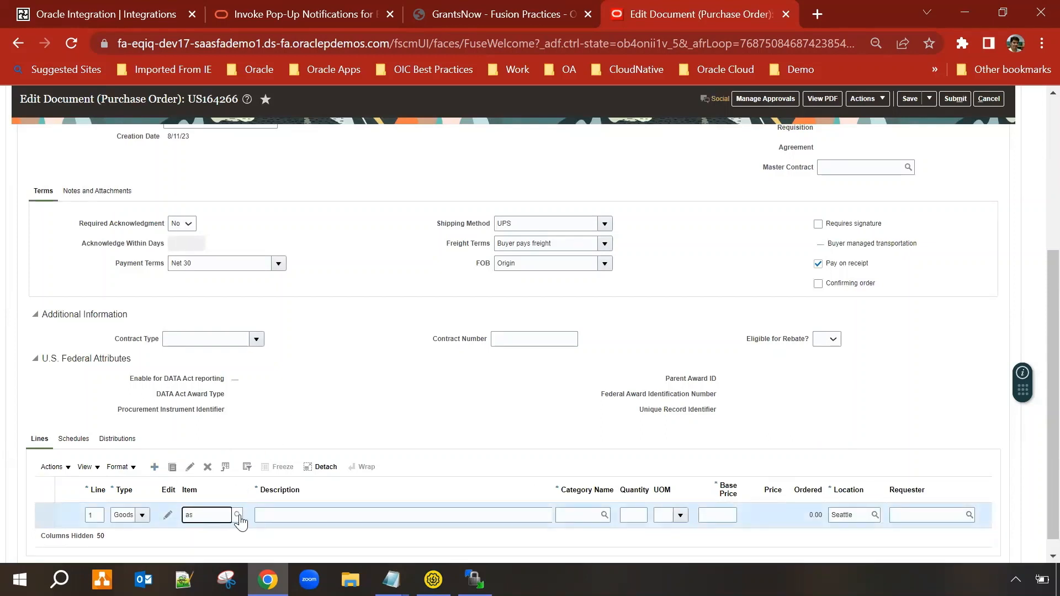
pyautogui.write('2')
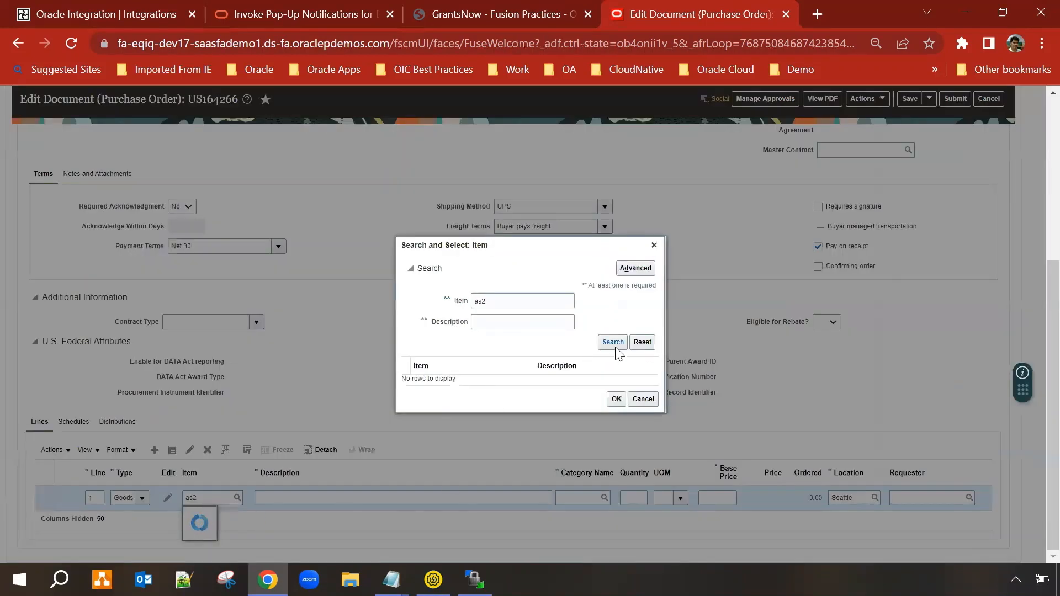
pyautogui.click(617, 347)
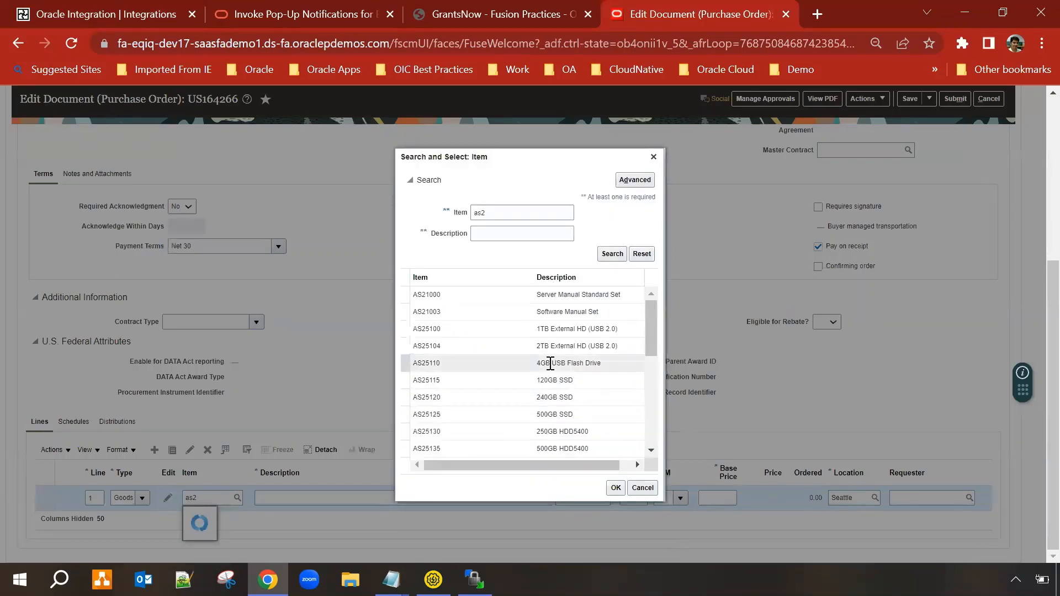
pyautogui.click(616, 487)
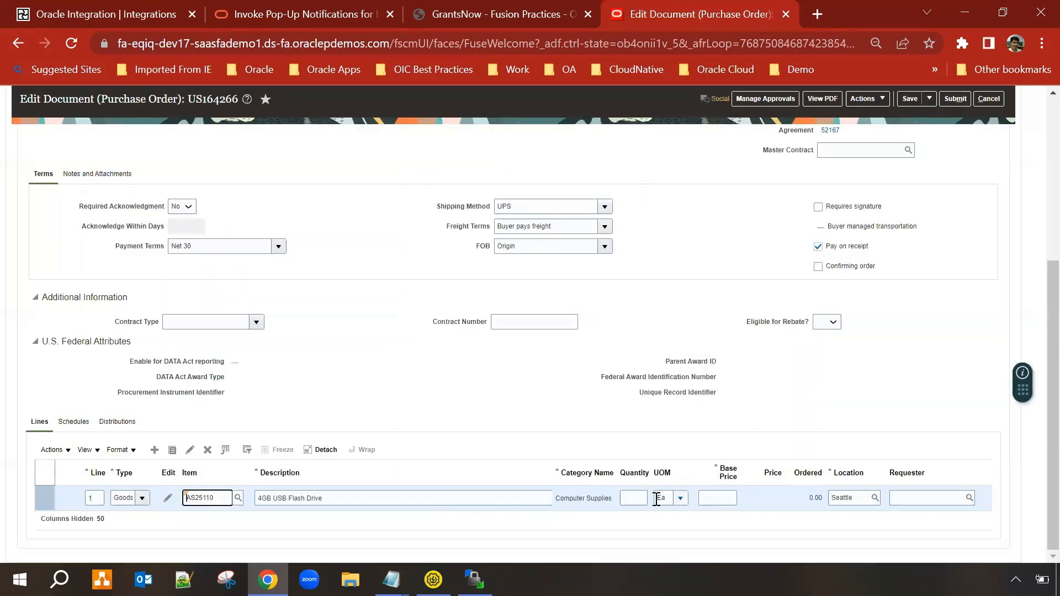
# Set the flash drive line's quantity to 1 and its base price to 5.00.
pyautogui.click(640, 497)
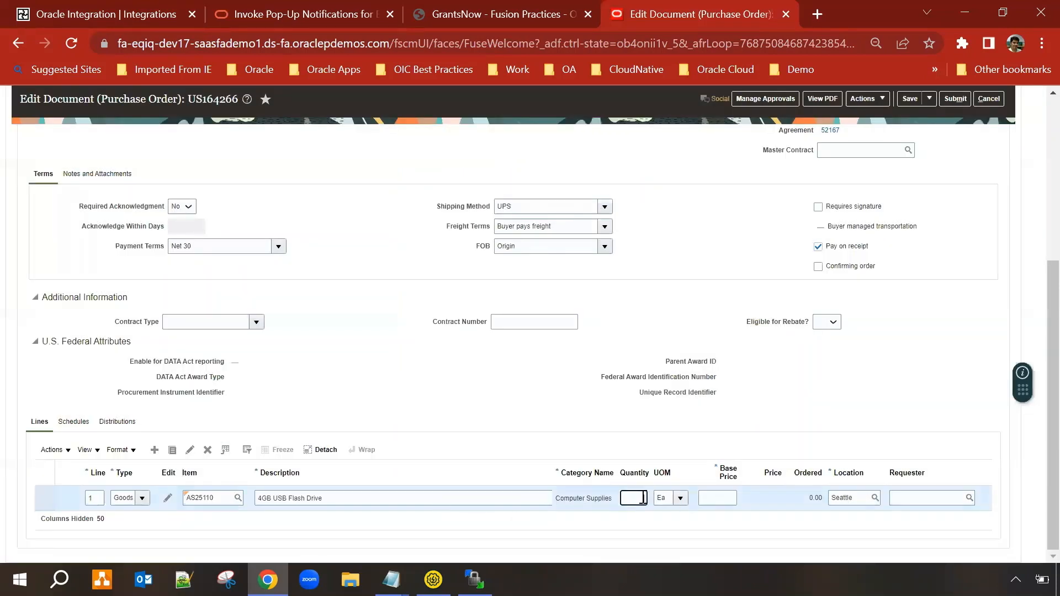
pyautogui.write('1')
pyautogui.click(716, 498)
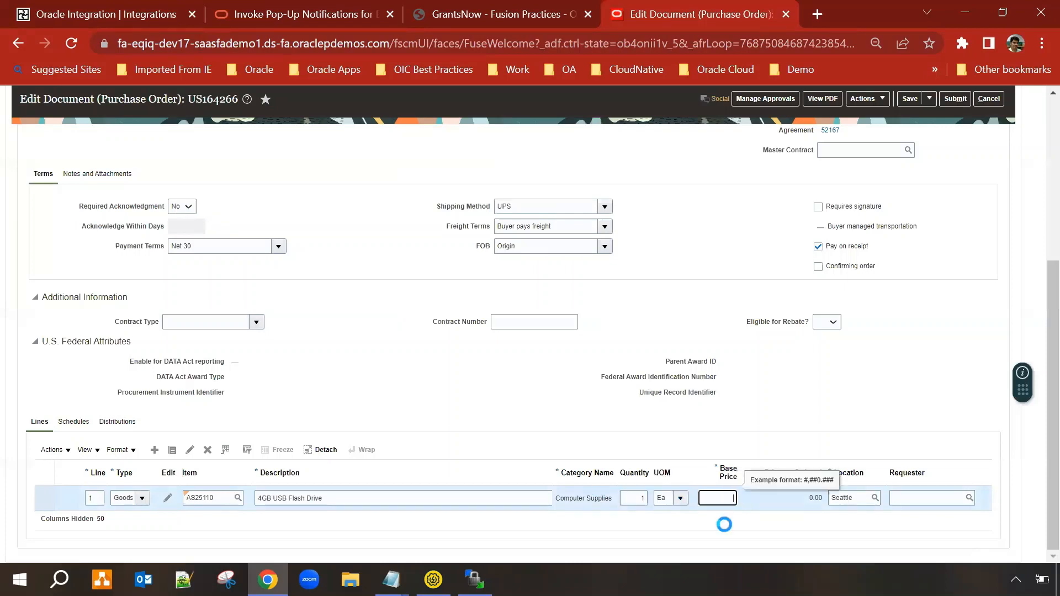
pyautogui.click(168, 500)
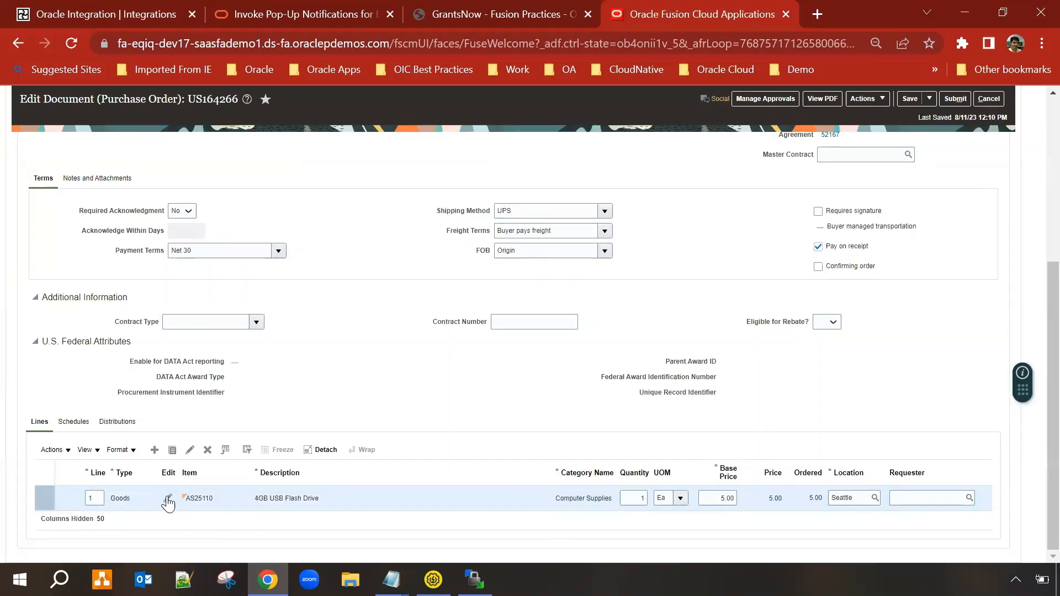
# Edit line 1's details, setting both the requested and promised delivery dates to 8/18/23, and accept the line changes.
pyautogui.click(168, 500)
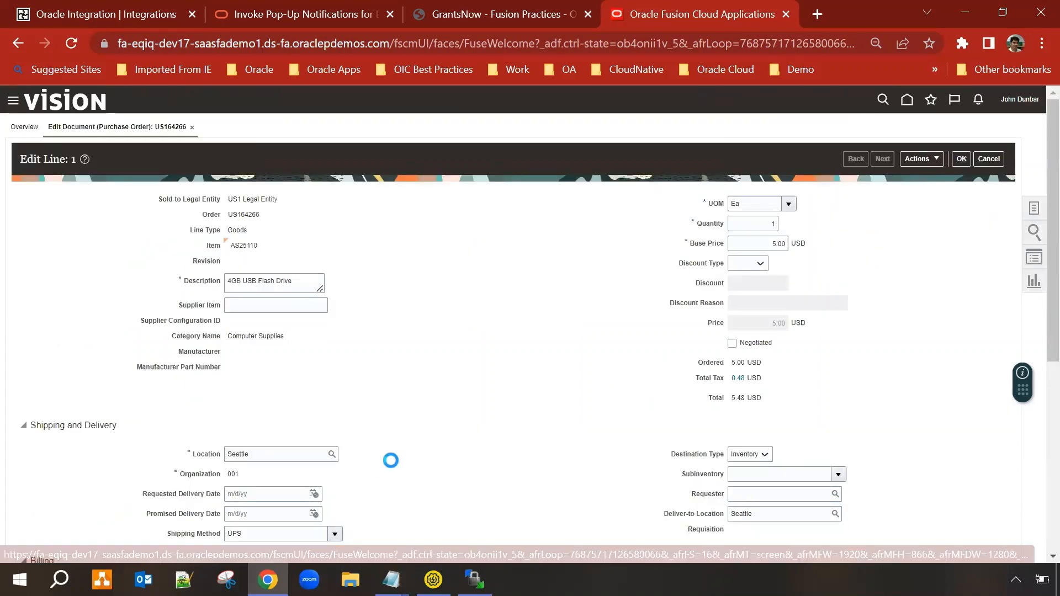
pyautogui.scroll(-6, 401, 456)
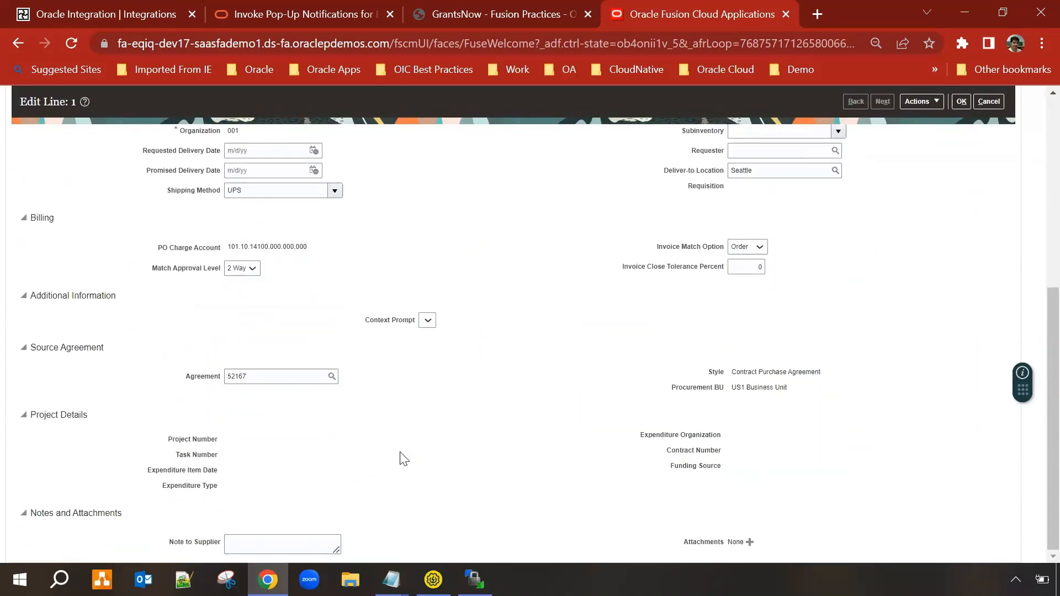
pyautogui.scroll(3, 404, 458)
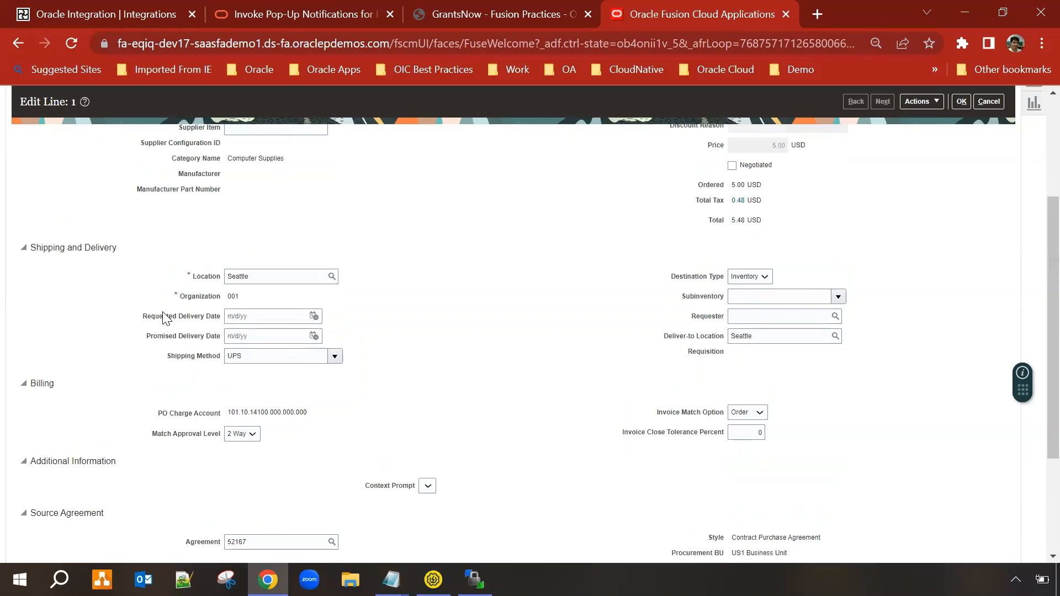
pyautogui.click(313, 316)
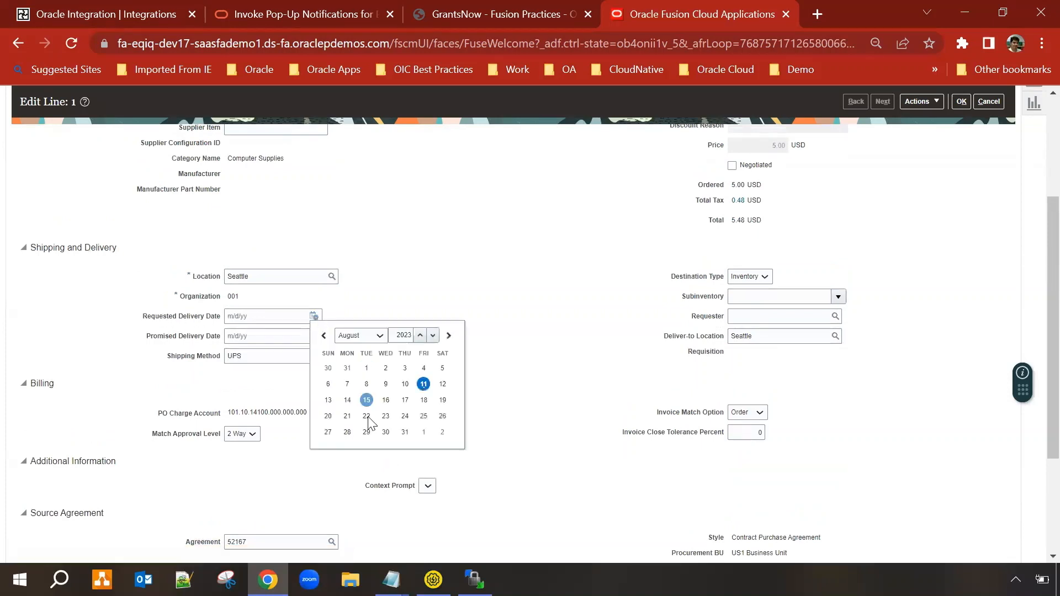
pyautogui.click(424, 400)
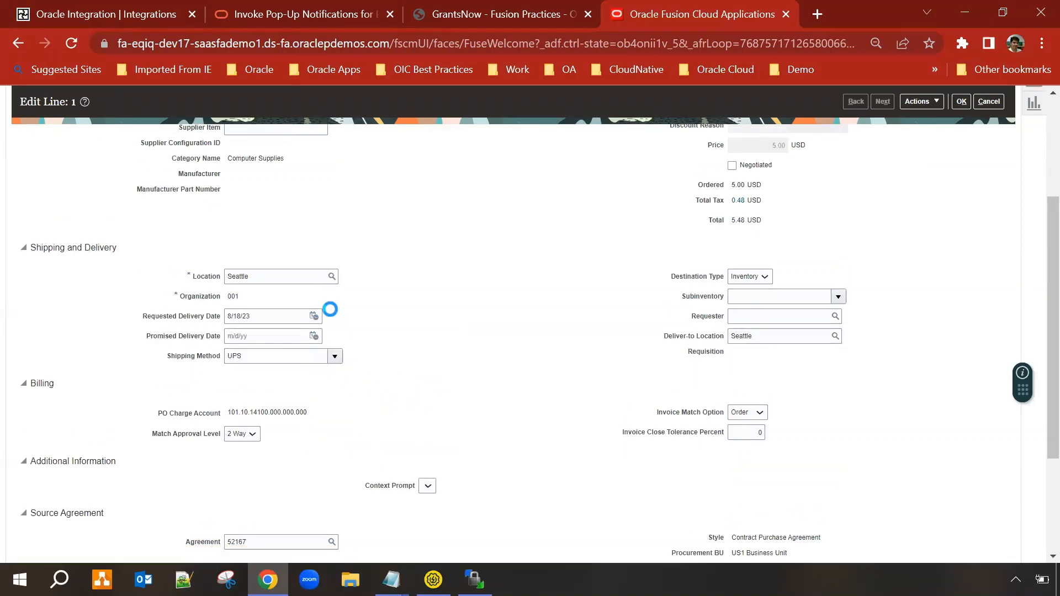
pyautogui.click(314, 336)
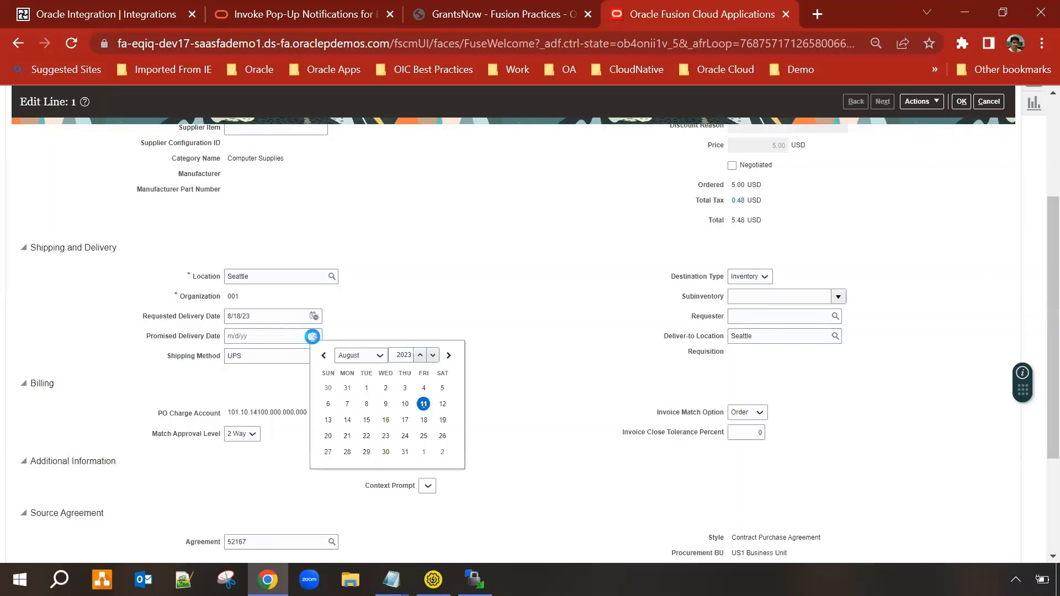
pyautogui.click(423, 420)
pyautogui.scroll(-3, 962, 176)
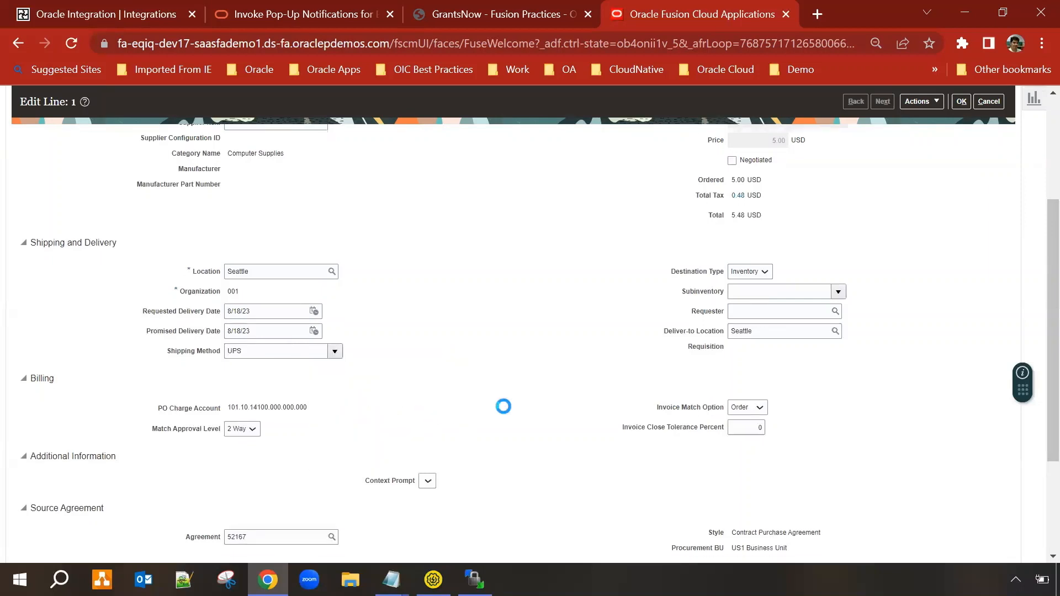
pyautogui.click(961, 101)
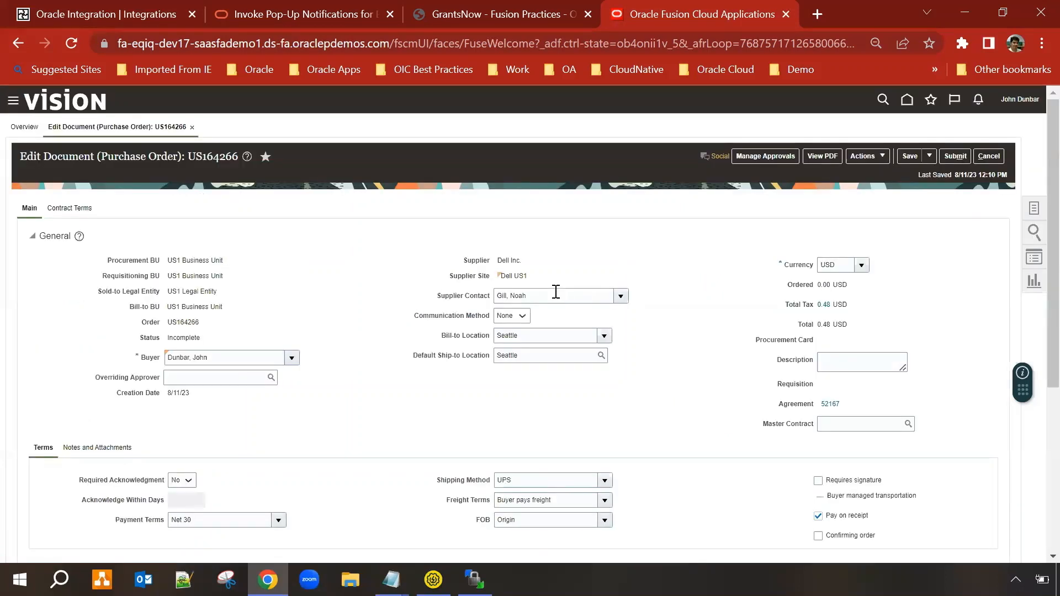
# Submit the purchase order for approval, then check its status by searching in Manage Orders.
pyautogui.click(955, 156)
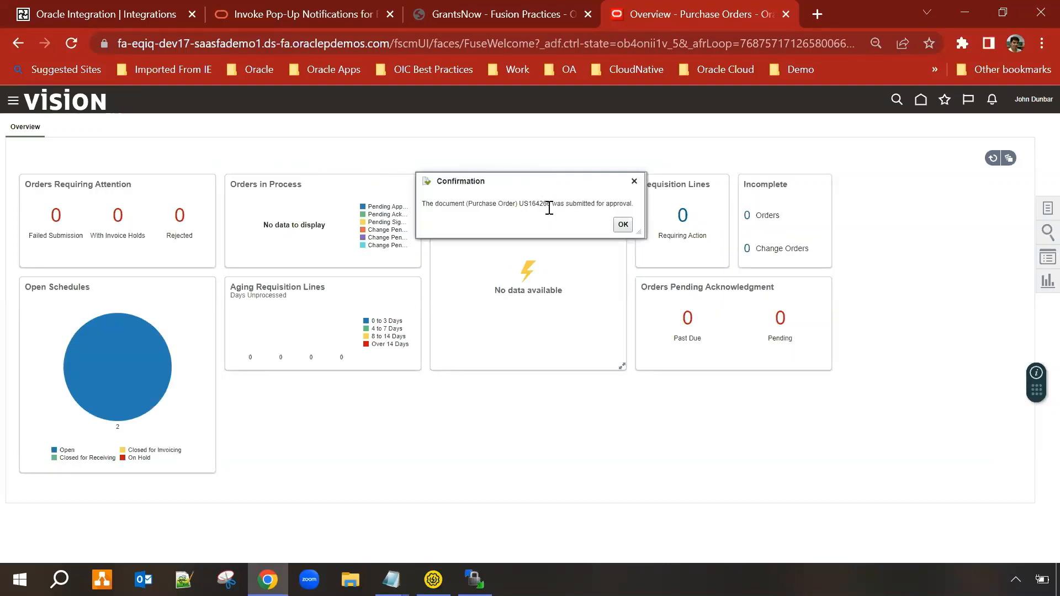
pyautogui.click(622, 225)
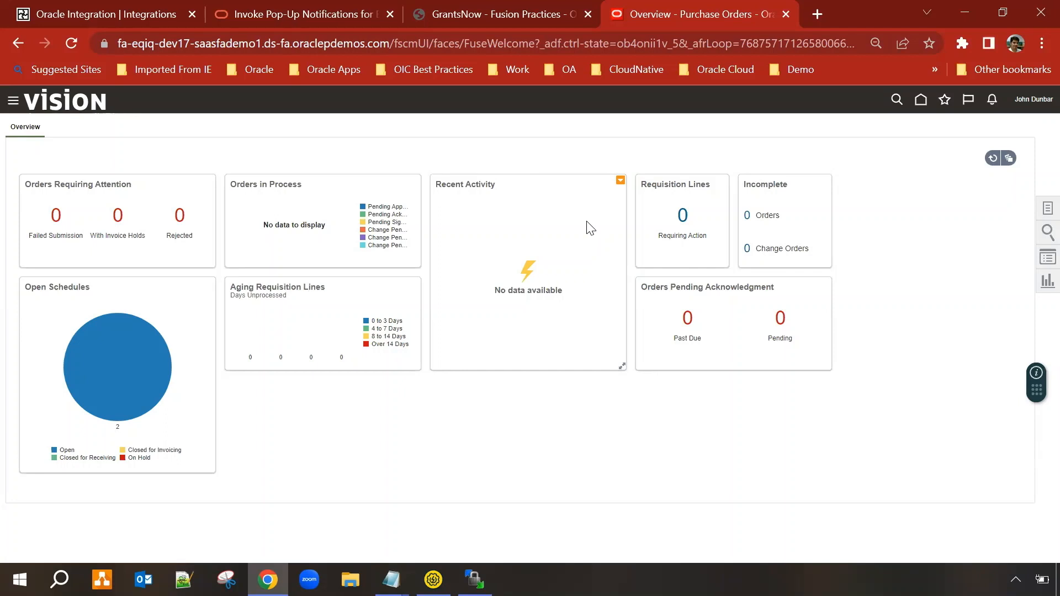
pyautogui.click(1042, 209)
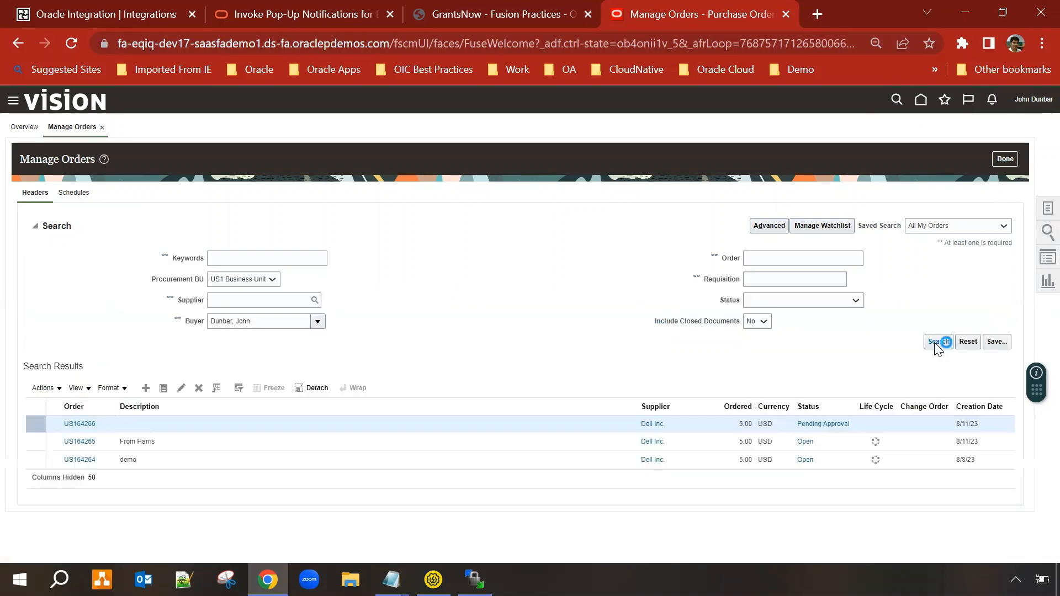
pyautogui.click(937, 340)
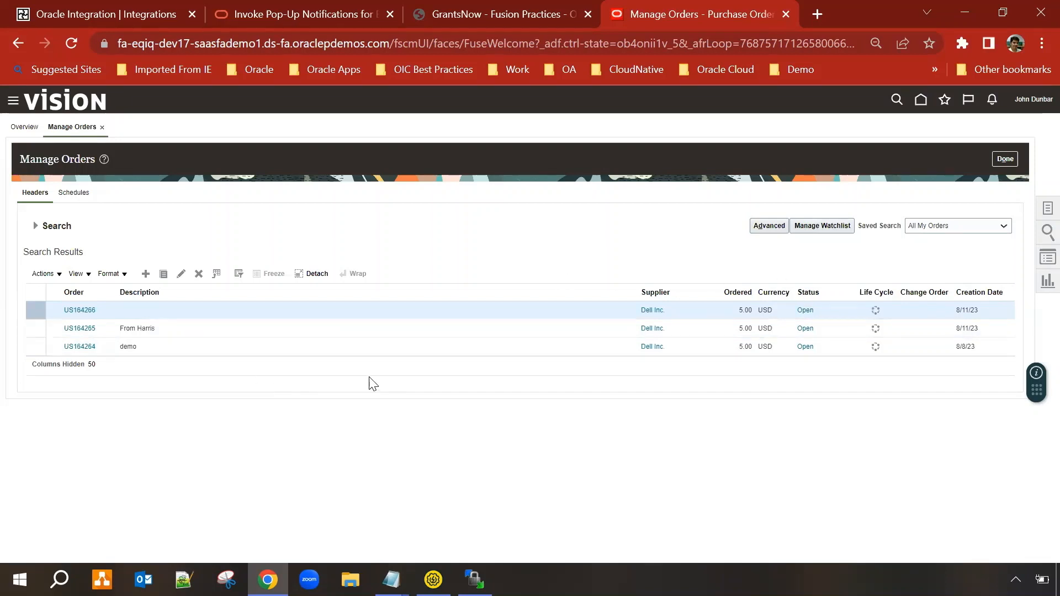
# Switch to Oracle Integration and list the recent integration instances under Observability.
pyautogui.click(99, 16)
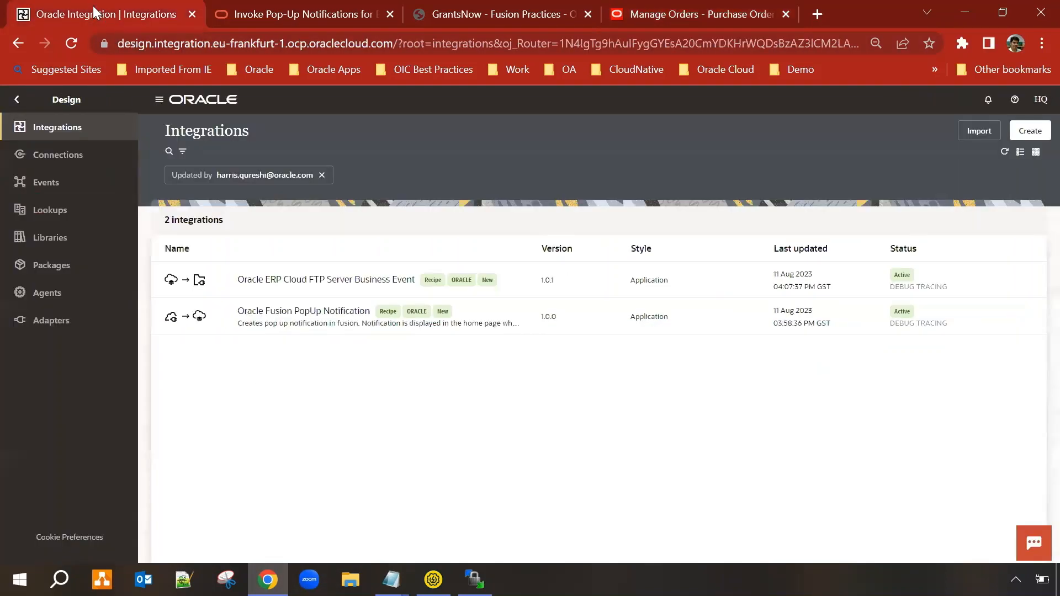
pyautogui.click(20, 100)
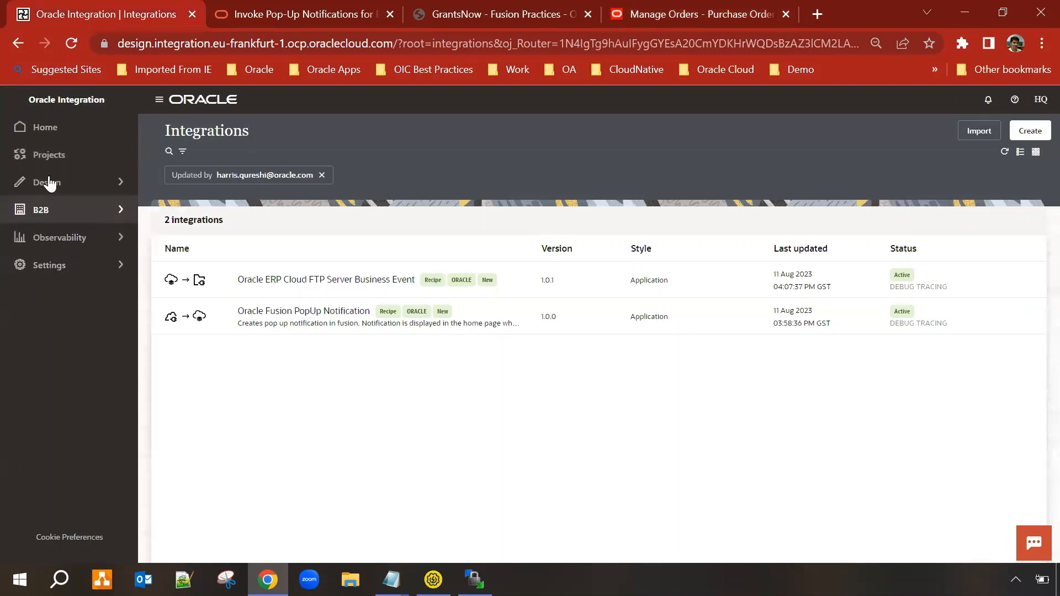
pyautogui.click(50, 238)
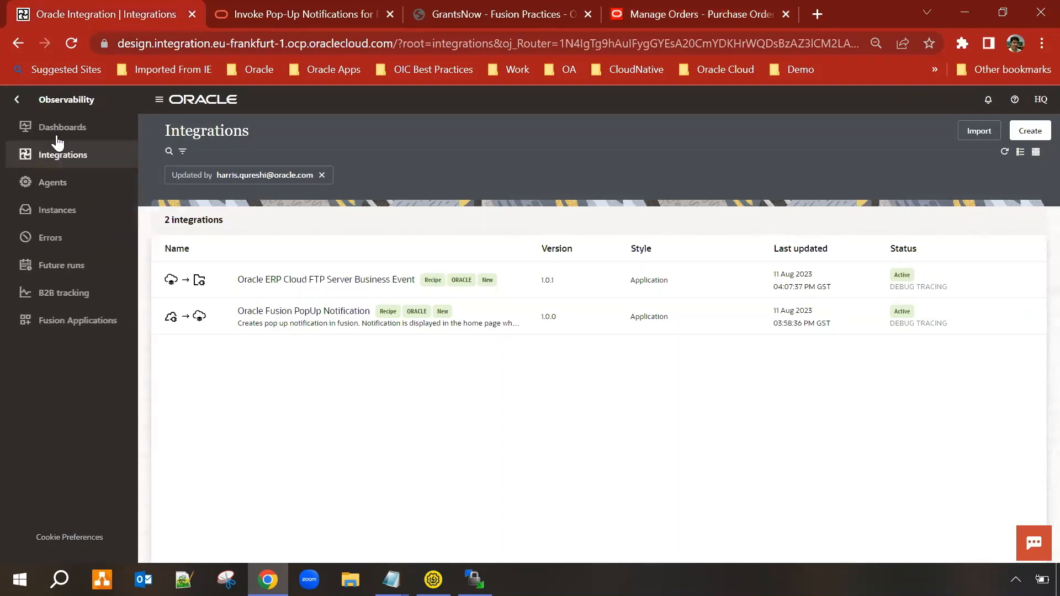
pyautogui.click(40, 215)
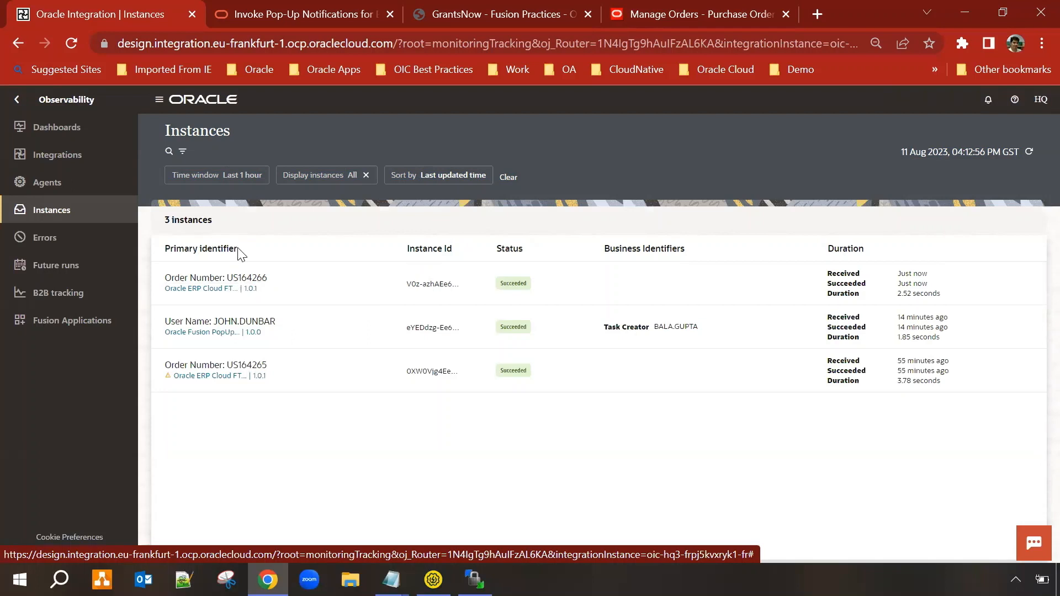
# Open the new order's Oracle ERP Cloud FTP Server Business Event instance, with a horizontal flow layout and the writePurchaseOrderFile scope expanded.
pyautogui.click(230, 280)
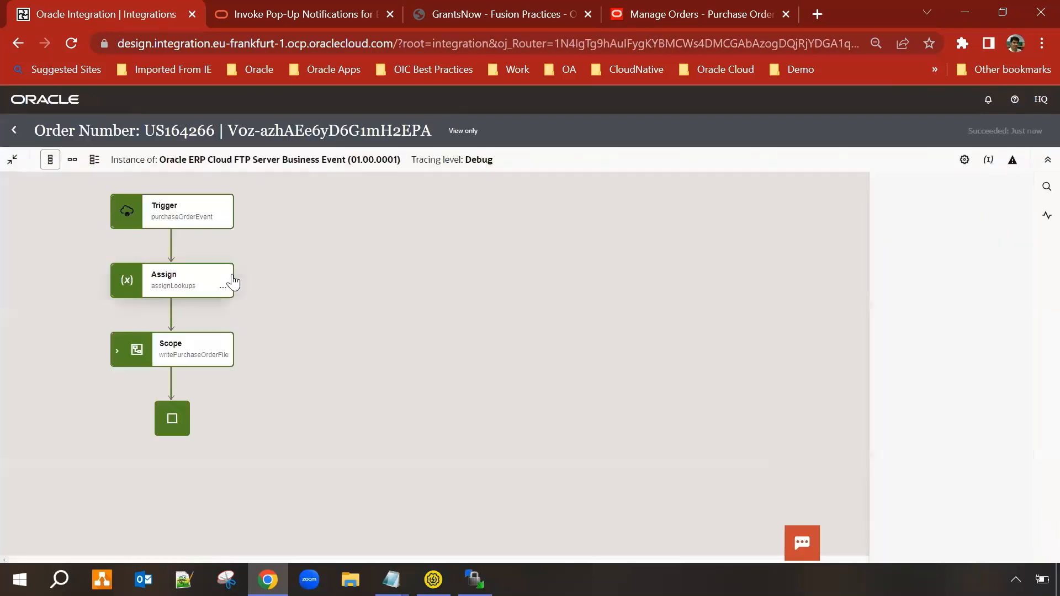
pyautogui.click(72, 160)
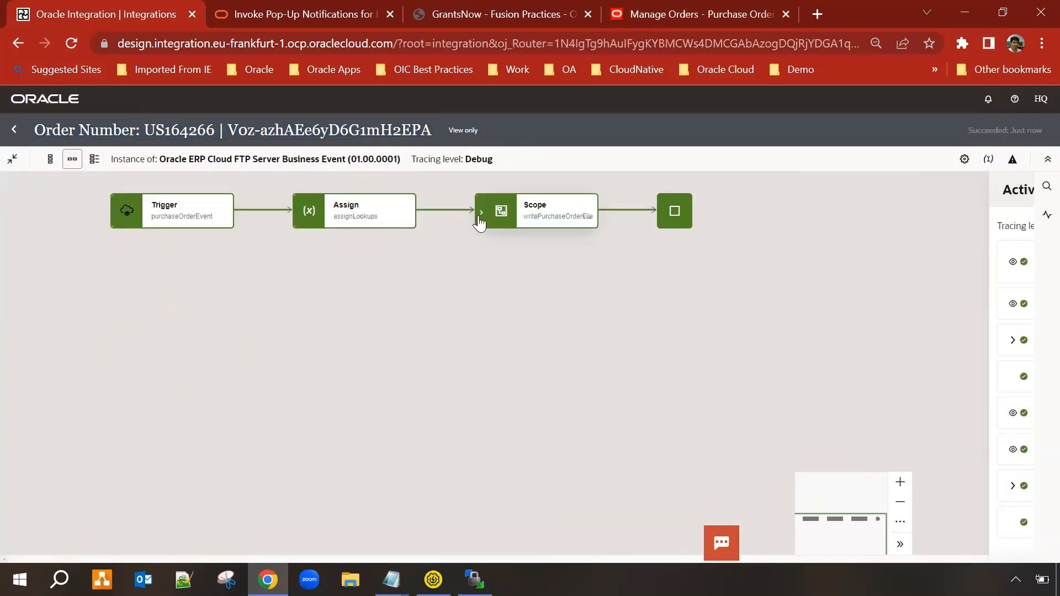
pyautogui.click(480, 215)
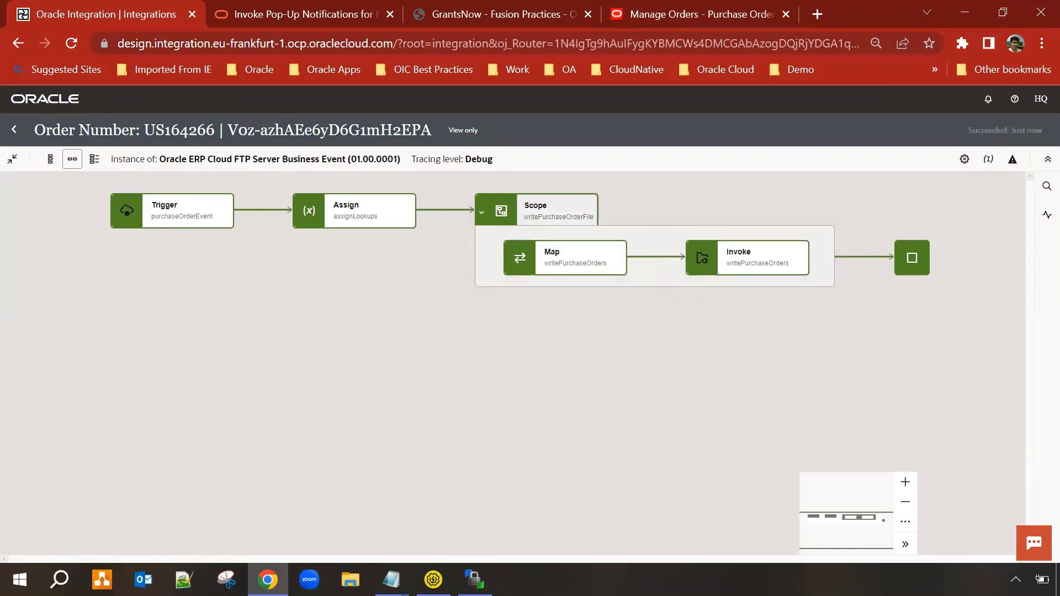
# Leave the instance view, switch to WinSCP, and open purchaseOrder.csv from the refreshed remote PurchaseOrders folder.
pyautogui.click(11, 134)
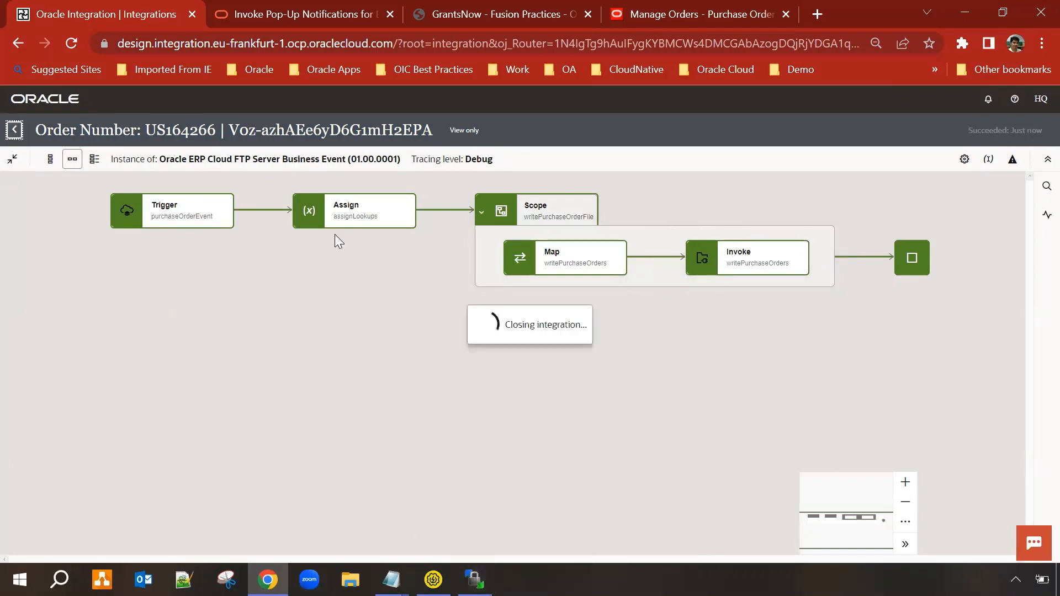
pyautogui.click(475, 580)
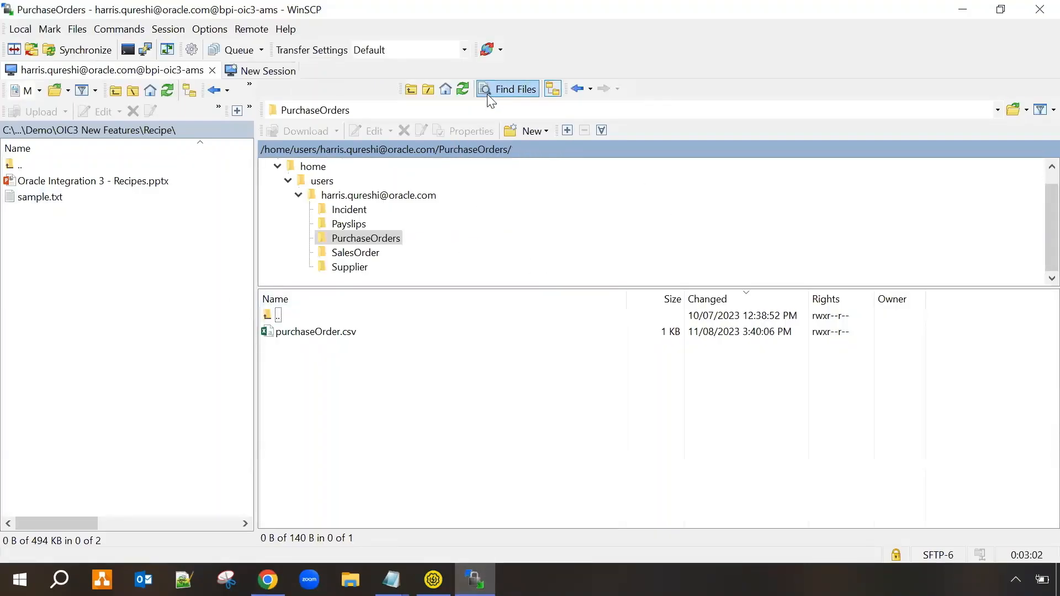
pyautogui.click(462, 89)
pyautogui.click(301, 335)
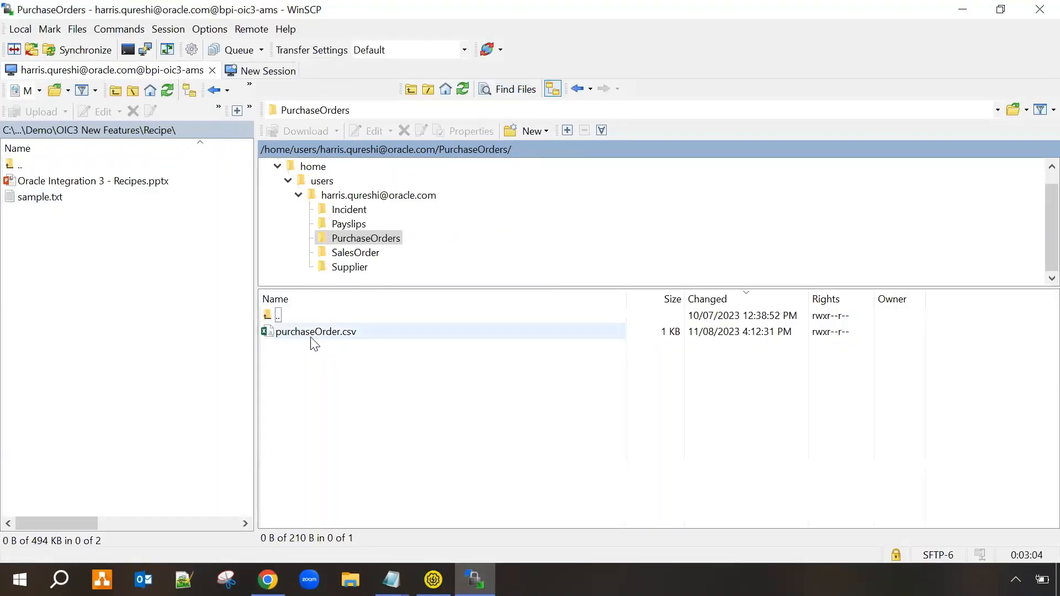
pyautogui.doubleClick(311, 342)
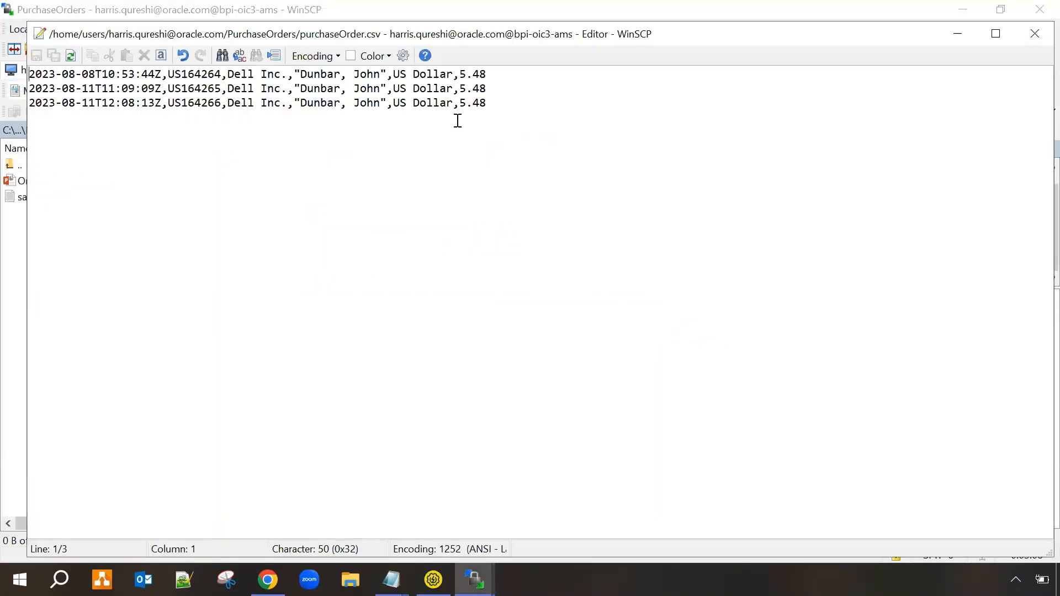
# Examine the newest purchase order line in purchaseOrder.csv, close the file, and switch back to Oracle Integration.
pyautogui.click(170, 103)
pyautogui.moveTo(177, 103); pyautogui.dragTo(499, 106)
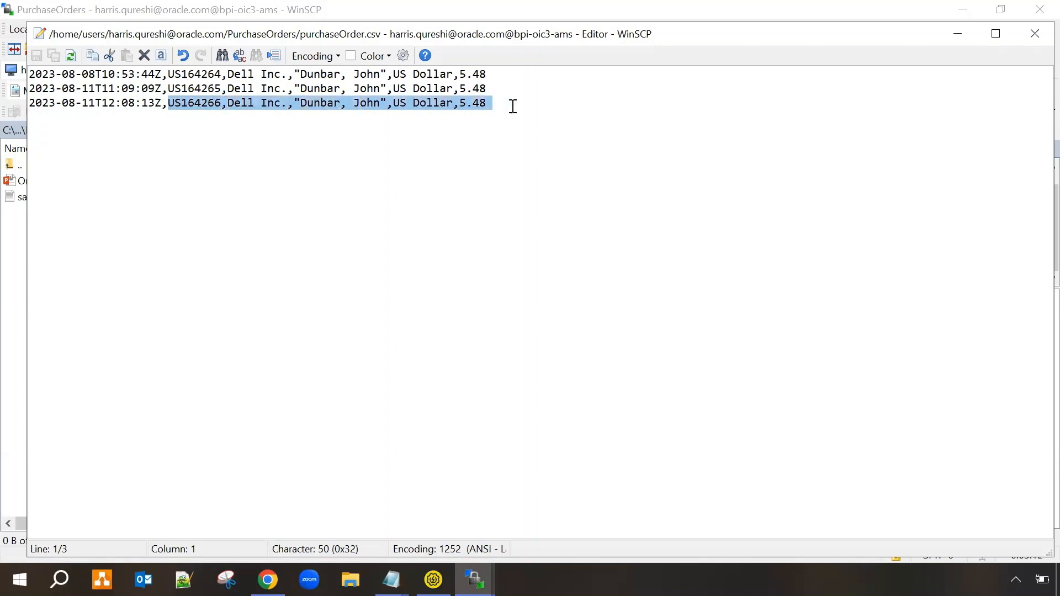
pyautogui.moveTo(34, 103); pyautogui.dragTo(451, 116)
pyautogui.click(1035, 34)
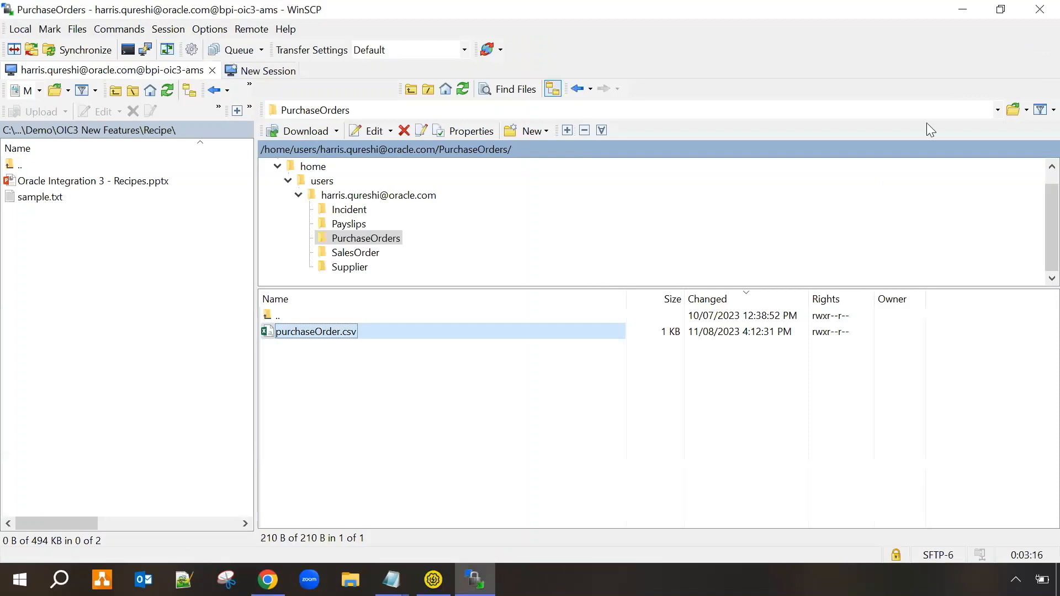
pyautogui.click(962, 10)
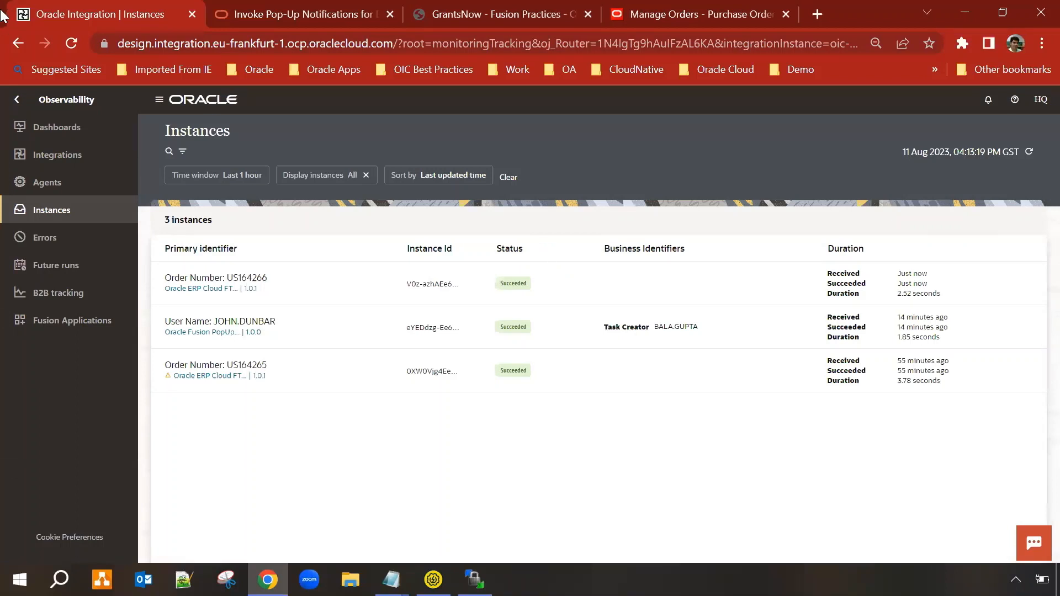
# Return to the Oracle Integration home page and show all recipes and accelerators.
pyautogui.click(16, 104)
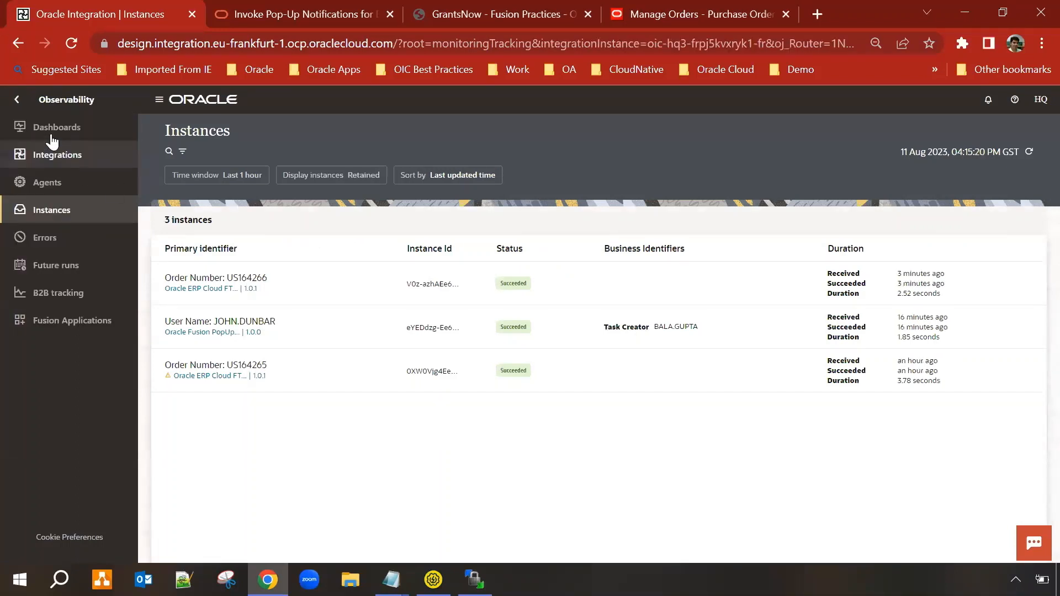
pyautogui.click(17, 105)
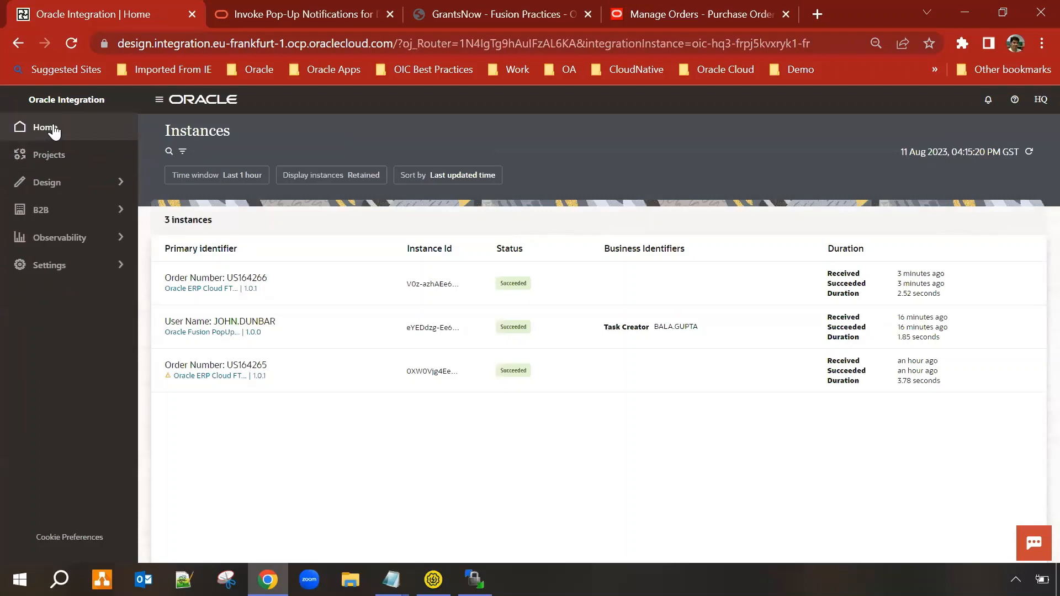
pyautogui.click(45, 127)
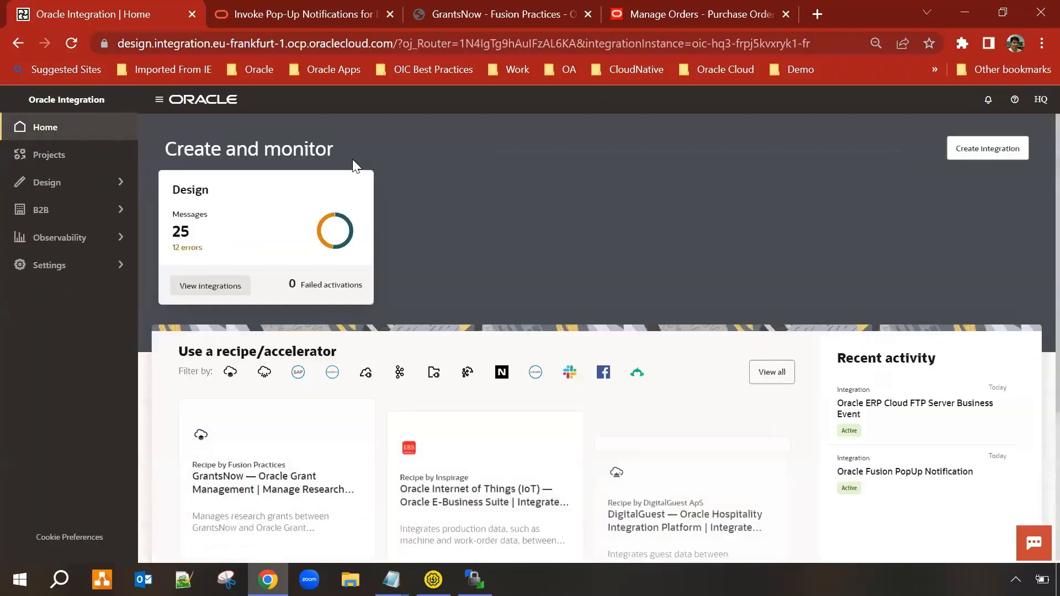
pyautogui.click(778, 374)
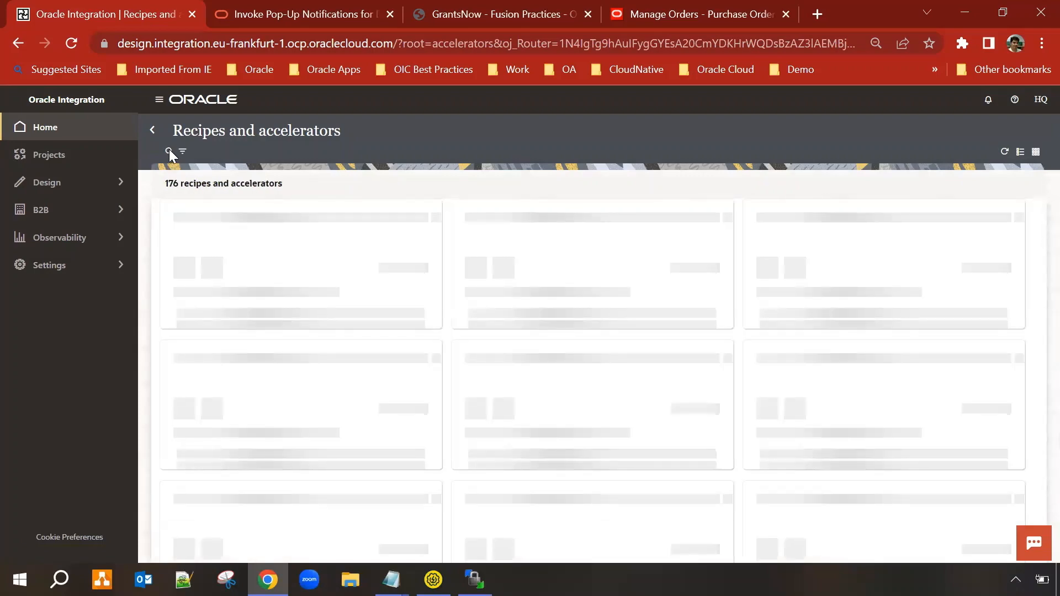
# Search the recipes for "calculator" and install the Oracle Integration — SOAP | Calculator Operations recipe.
pyautogui.click(169, 152)
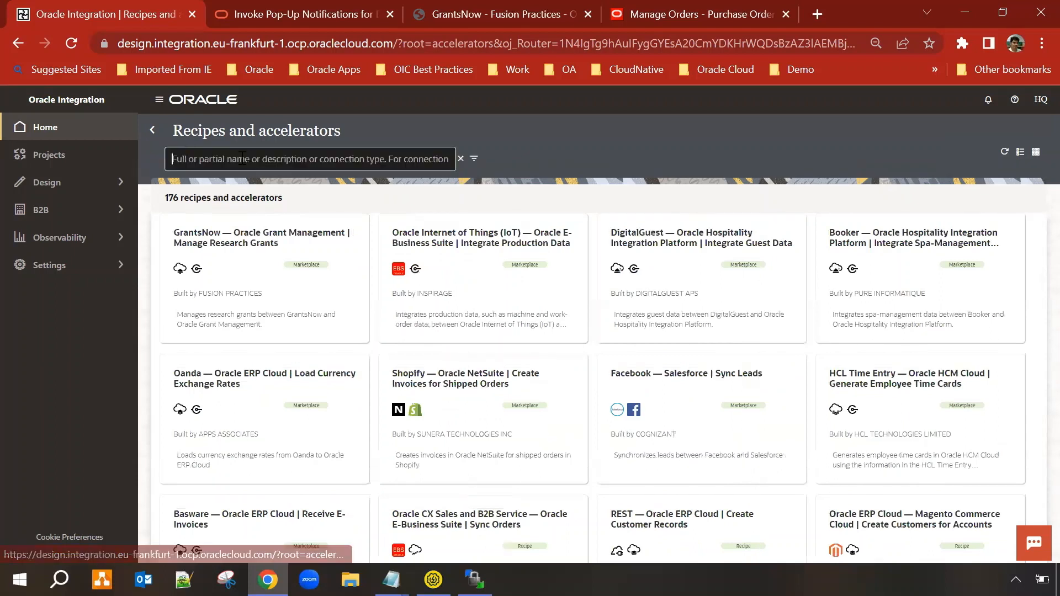
pyautogui.write('calculator')
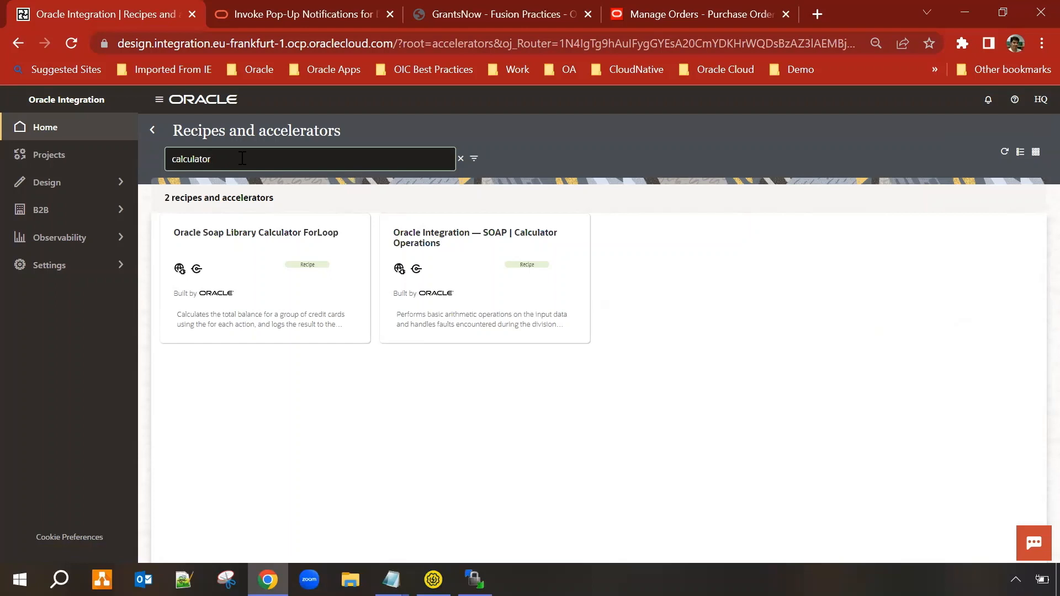
pyautogui.moveTo(214, 262)
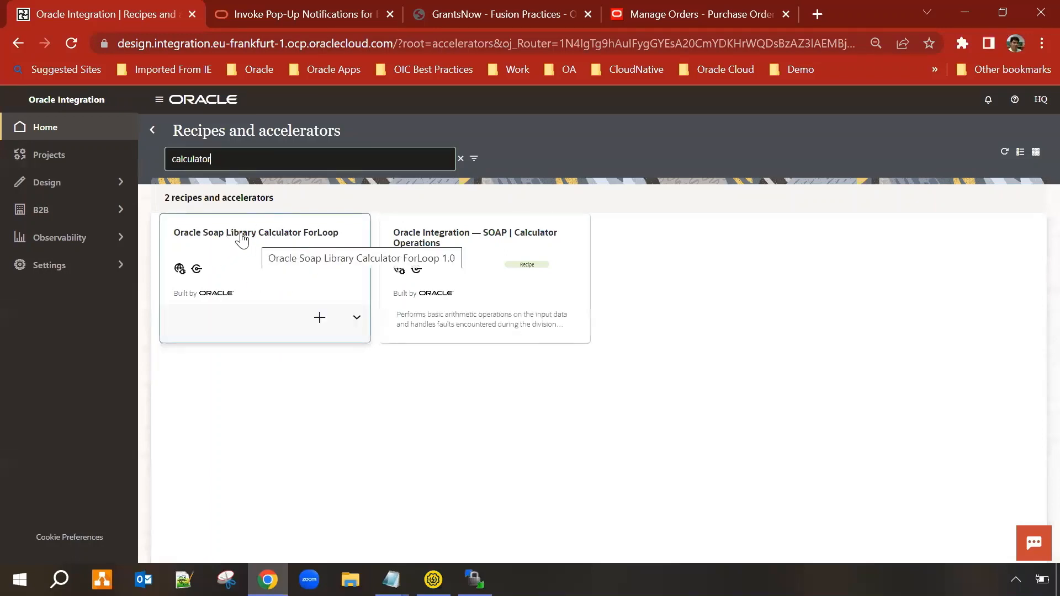
pyautogui.moveTo(502, 319)
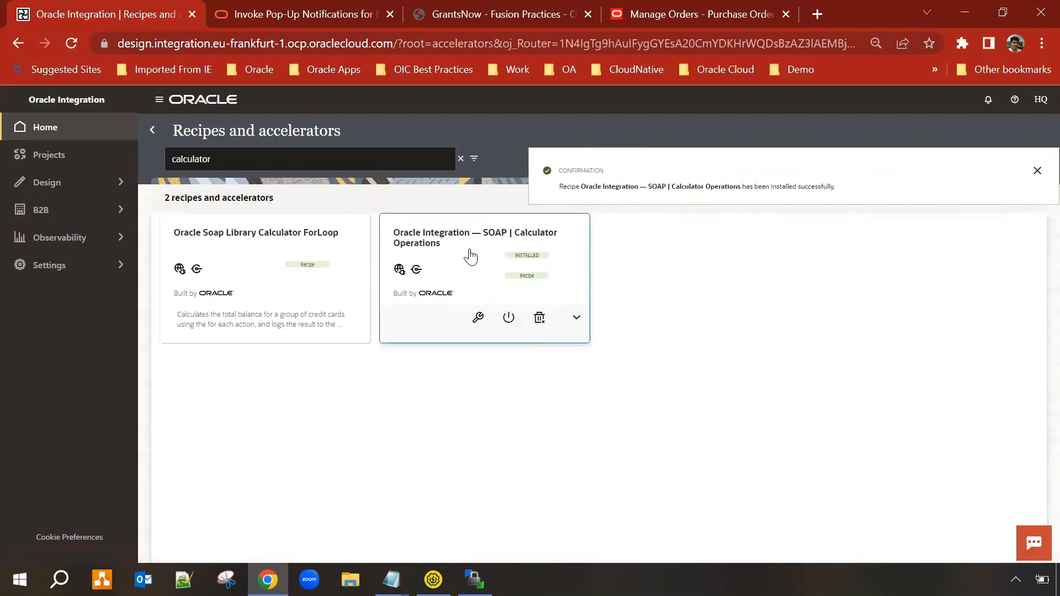
# Open the Oracle SOAP Library Div Inscope FaultHandler integration in horizontal layout with its FaultHandler scope expanded.
pyautogui.click(44, 181)
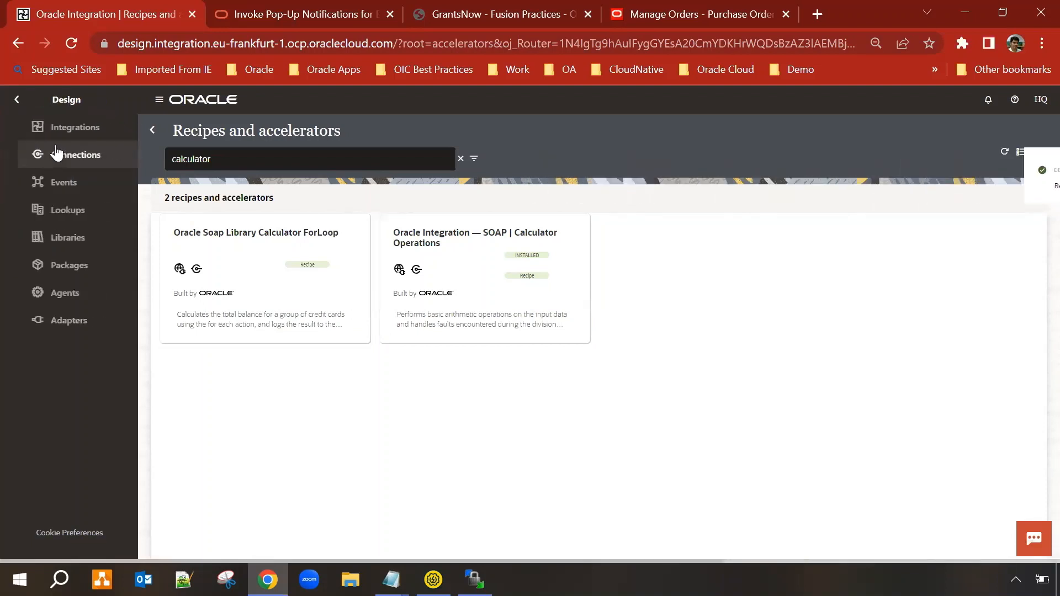
pyautogui.click(59, 138)
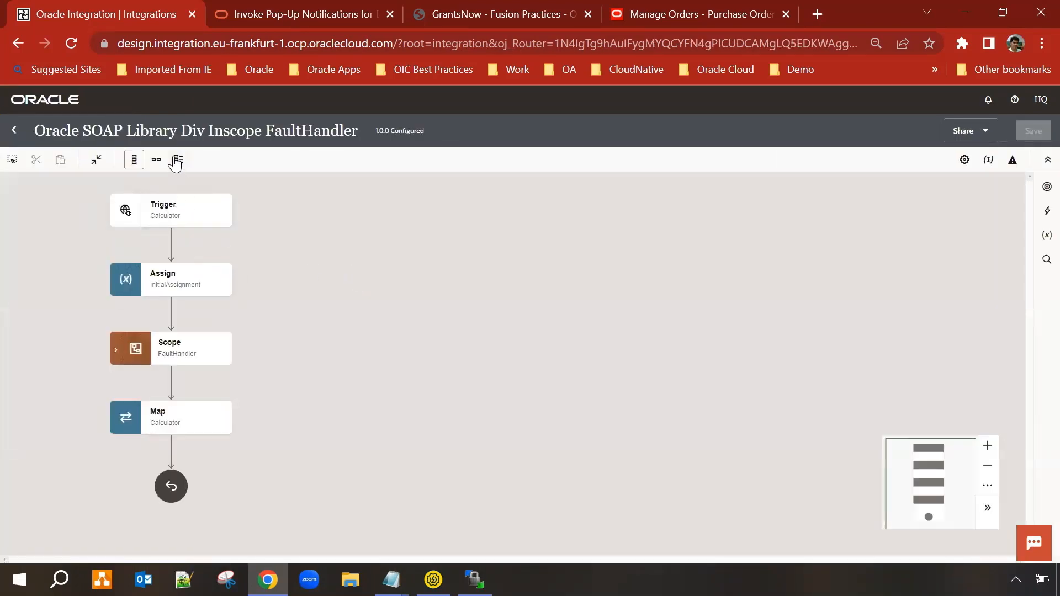
pyautogui.click(157, 159)
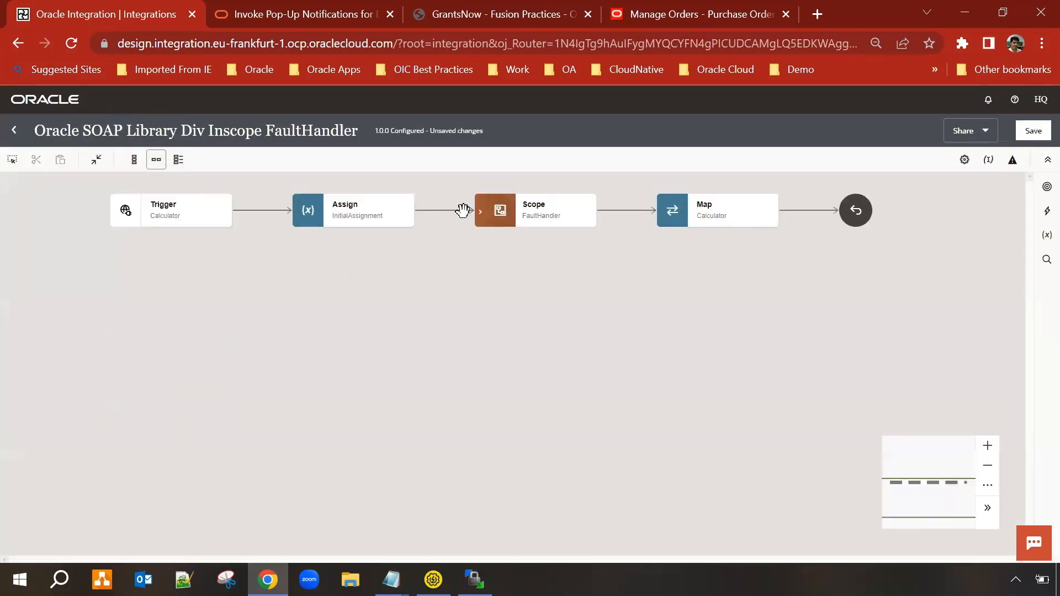
pyautogui.click(483, 217)
pyautogui.moveTo(660, 331); pyautogui.dragTo(528, 341)
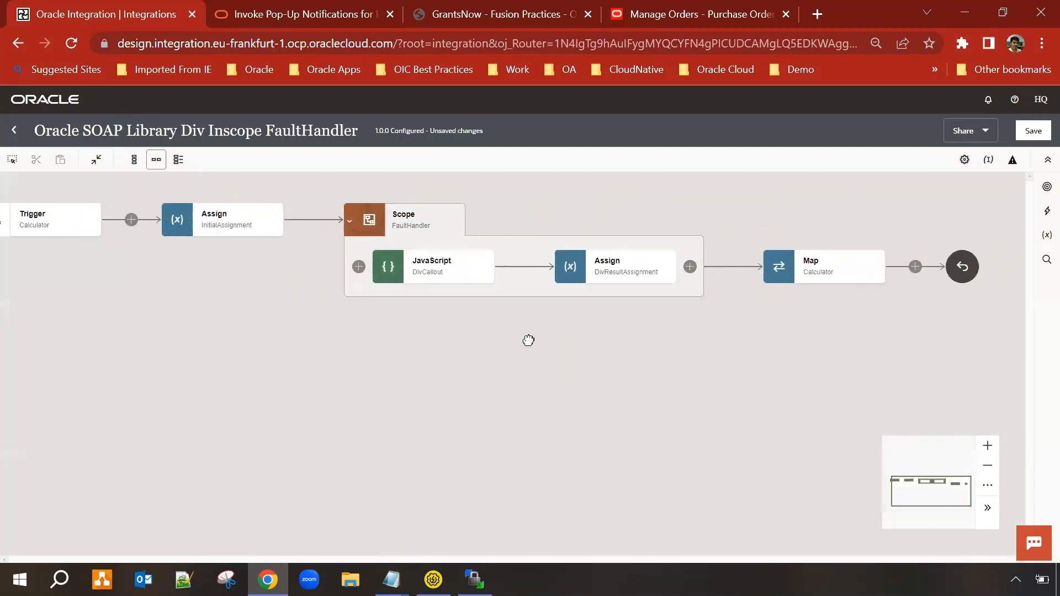
# Show the FaultHandler scope's Default Handler fault flow, and exit the integration without saving changes.
pyautogui.click(458, 226)
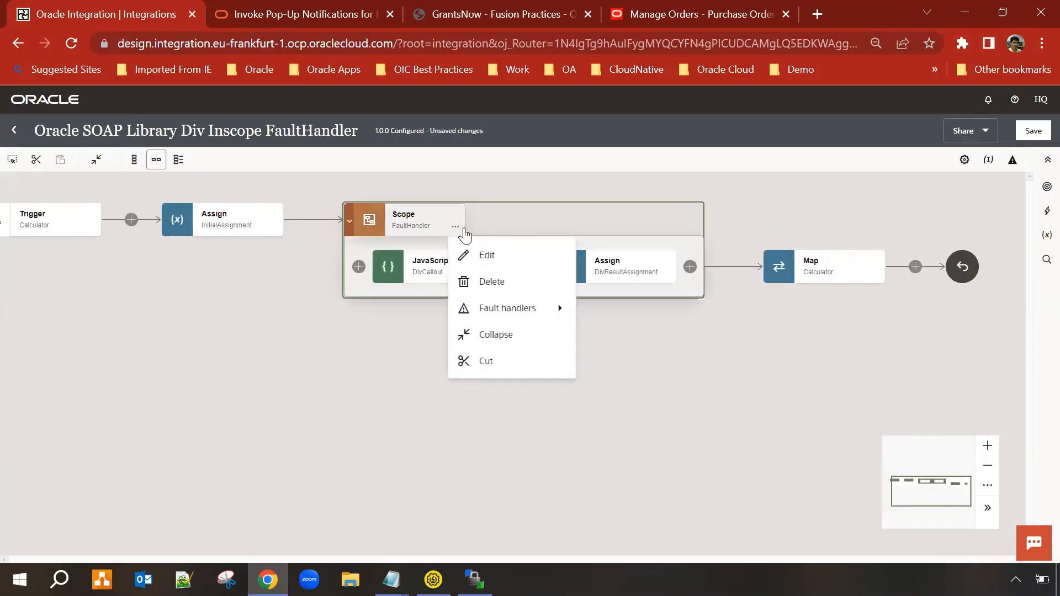
pyautogui.moveTo(545, 307)
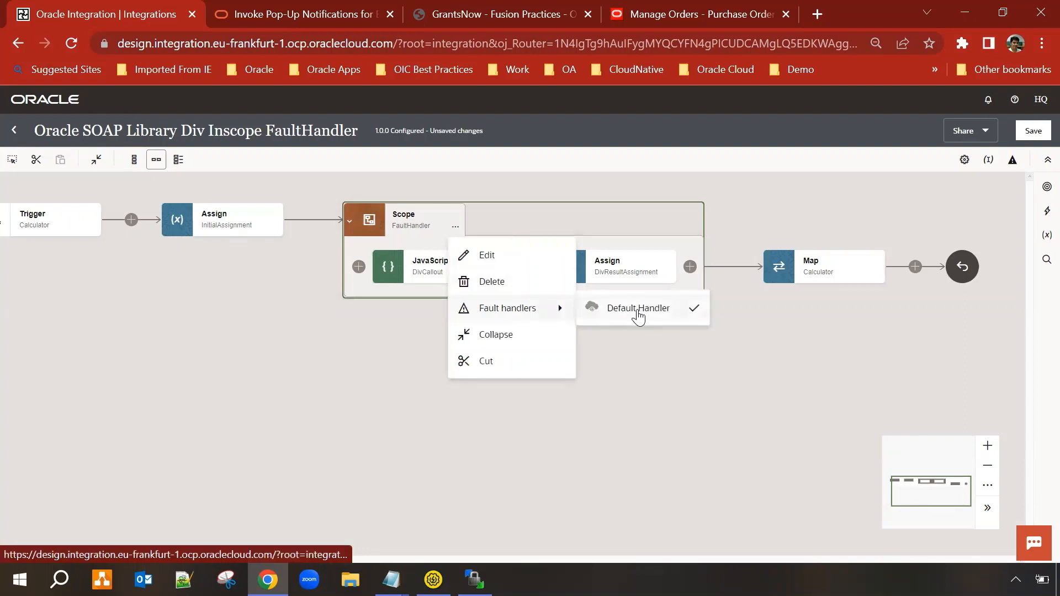
pyautogui.click(634, 310)
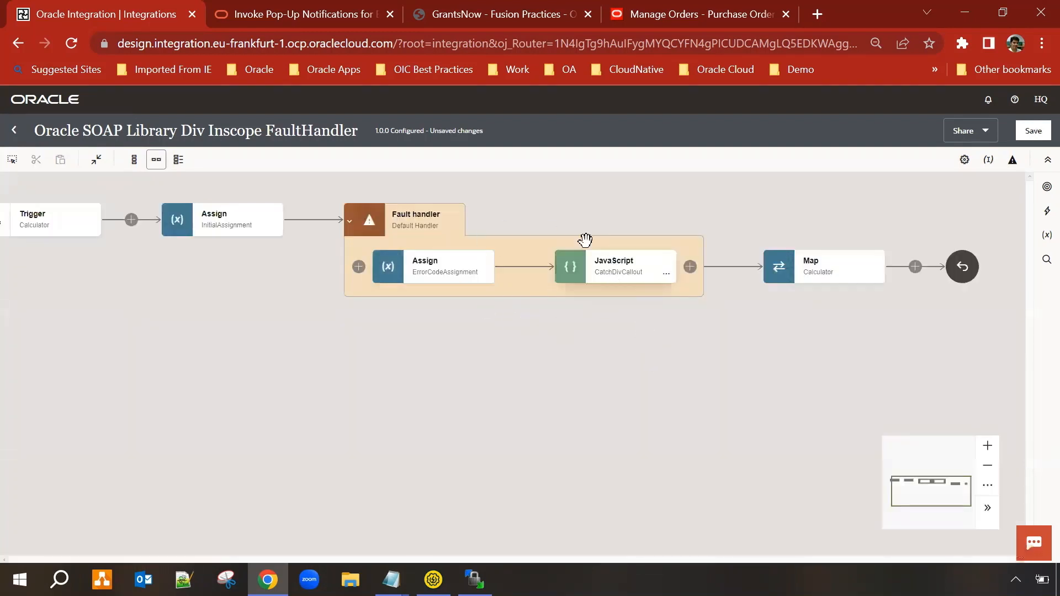
pyautogui.click(14, 130)
pyautogui.click(616, 375)
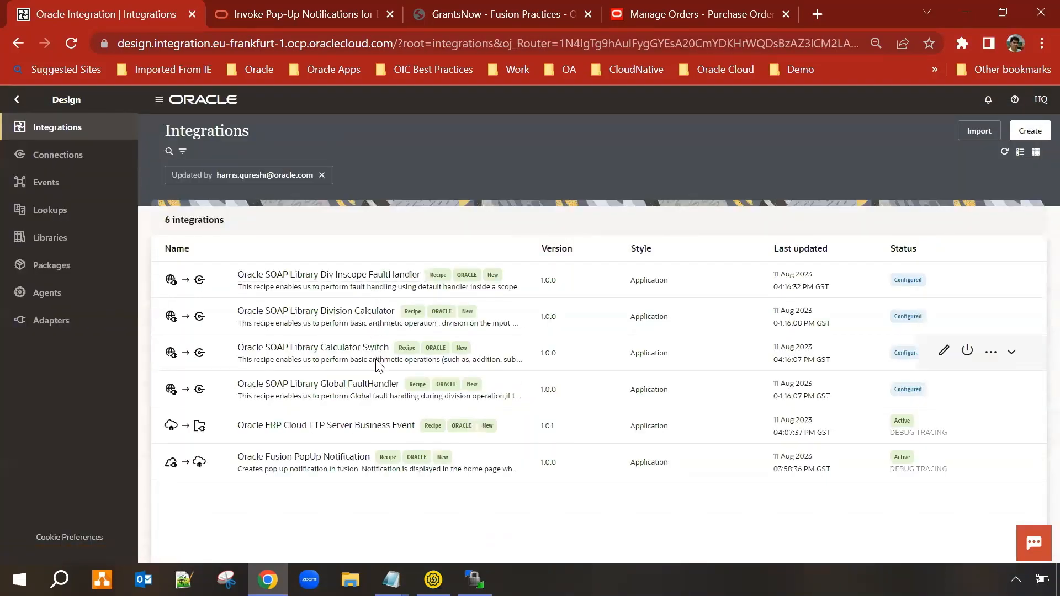
# Open the Oracle SOAP Library Calculator Switch integration in horizontal layout and expand its Switch action.
pyautogui.click(321, 352)
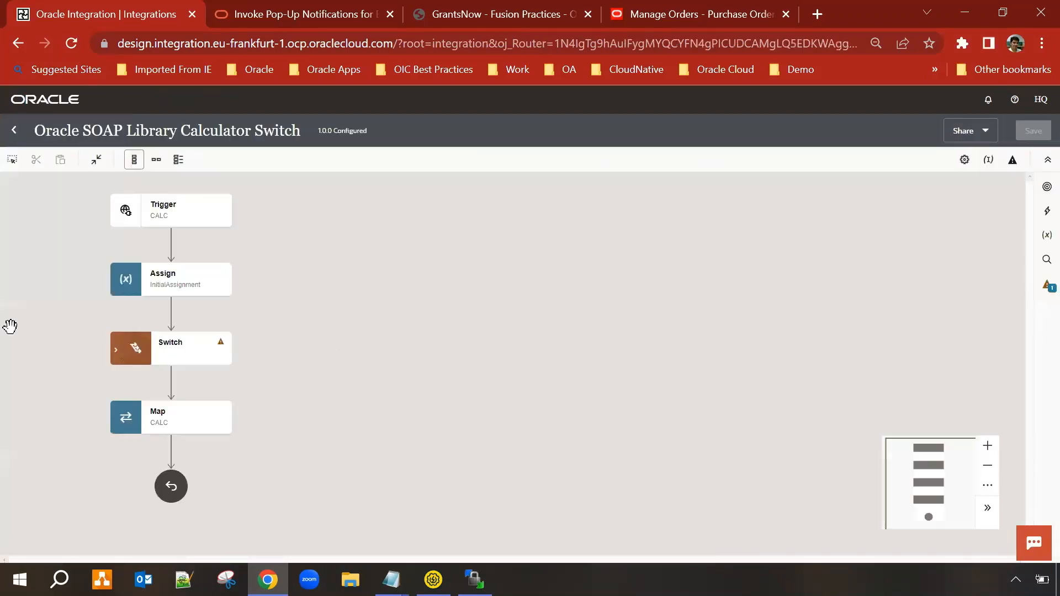
pyautogui.click(156, 166)
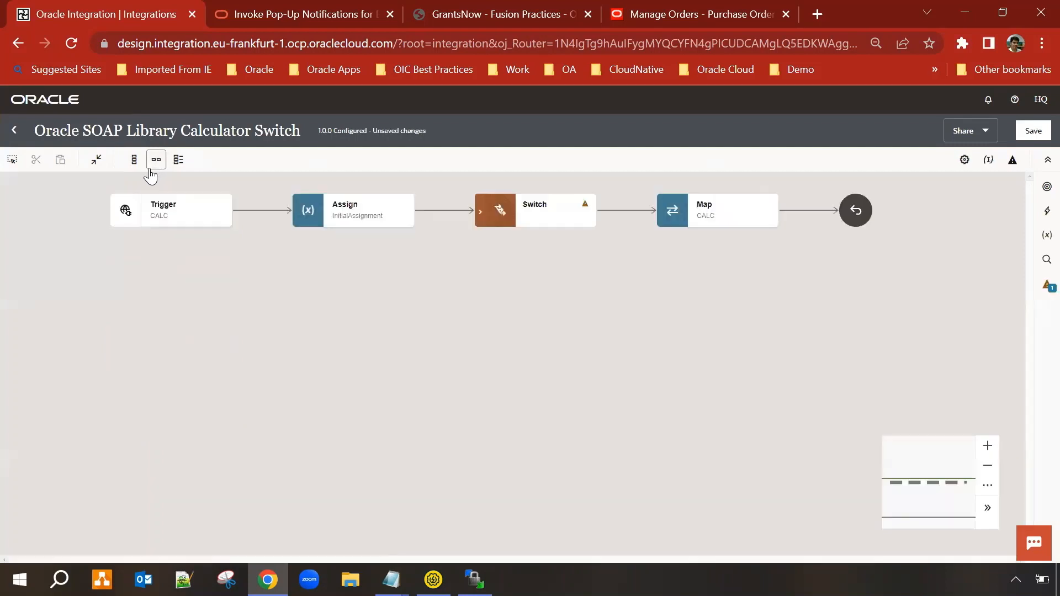
pyautogui.click(480, 218)
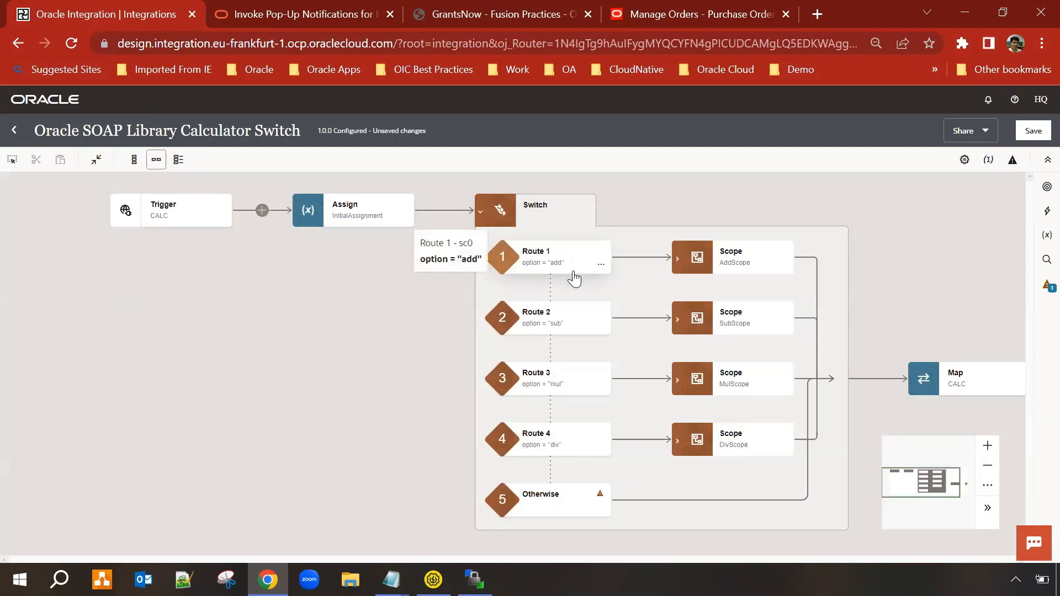
# Expand AddScope and SubScope to examine the switch routes, and exit the integration without saving changes.
pyautogui.click(678, 258)
pyautogui.moveTo(886, 228); pyautogui.dragTo(668, 224)
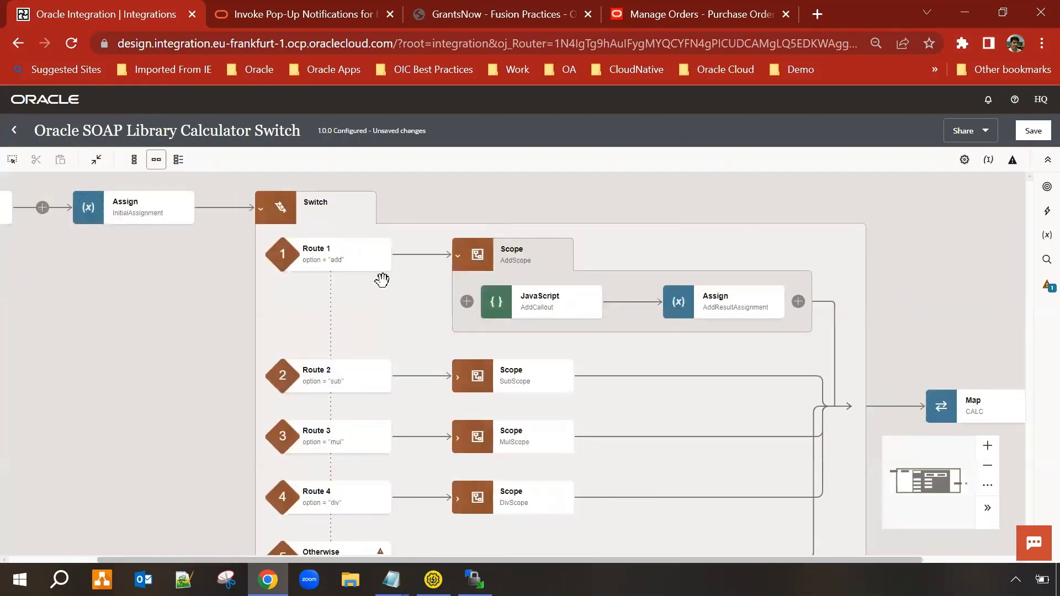
pyautogui.click(459, 381)
pyautogui.scroll(-3, 386, 464)
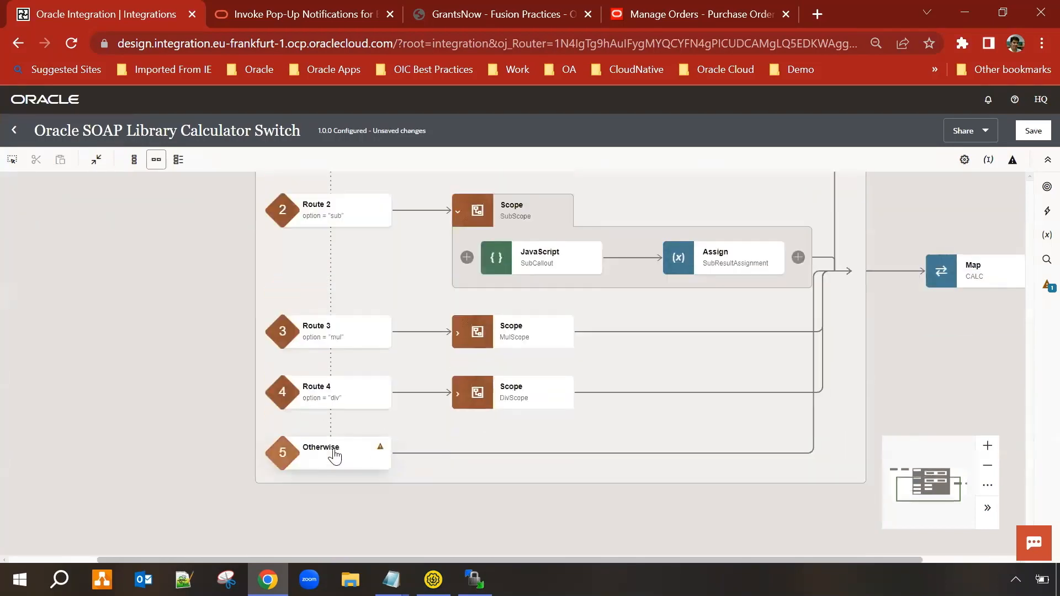
pyautogui.moveTo(147, 339); pyautogui.dragTo(269, 593)
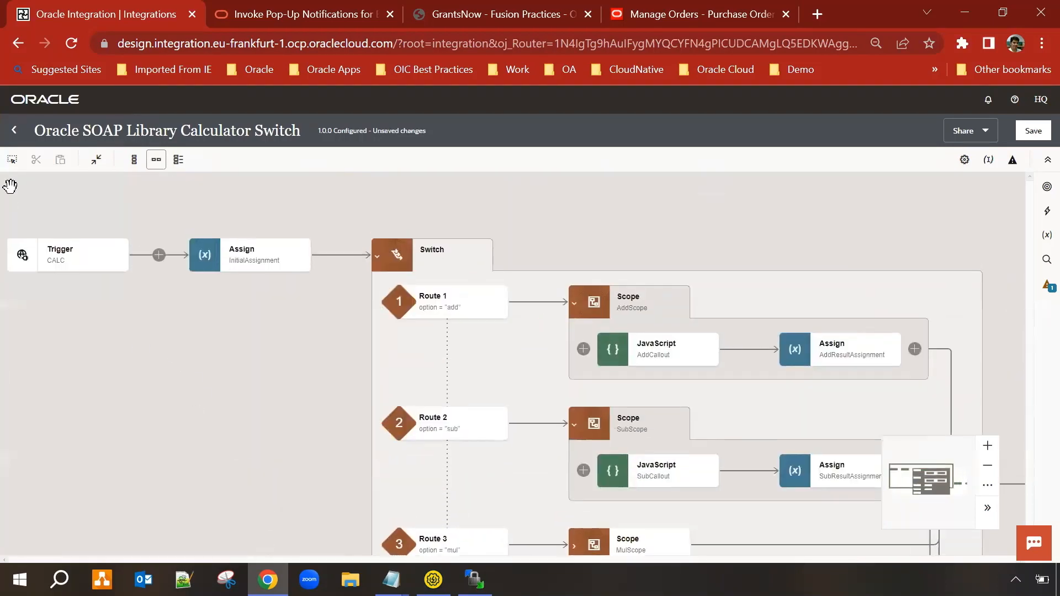
pyautogui.click(13, 130)
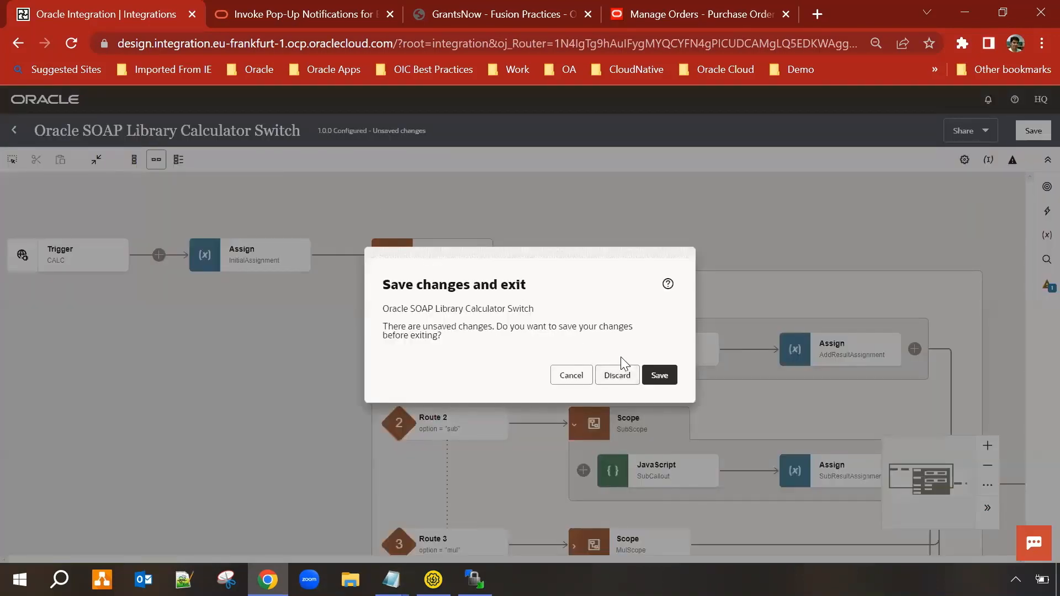
pyautogui.click(620, 371)
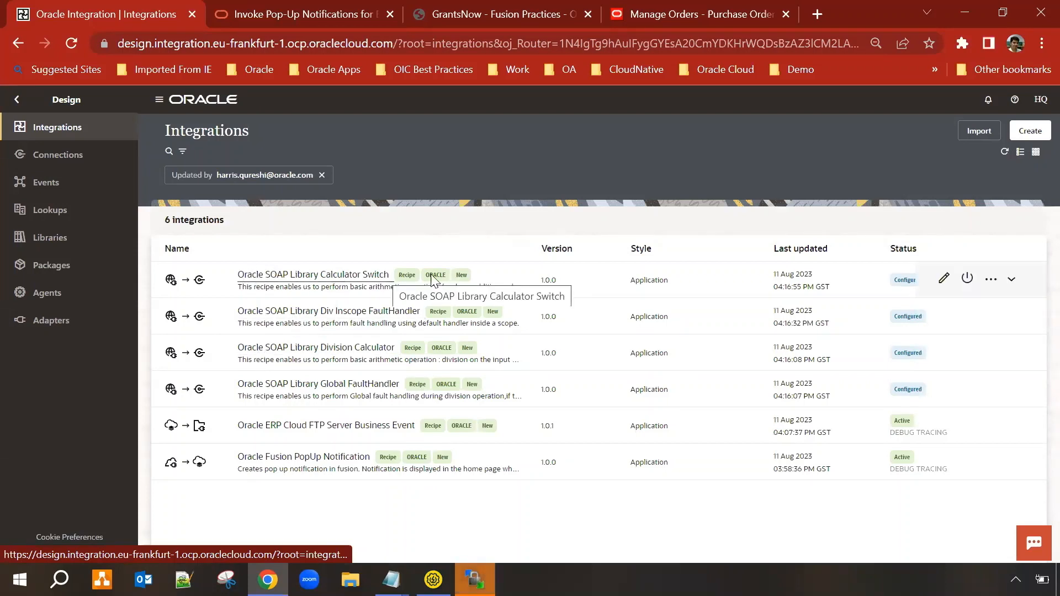
# From the Calculator Switch integration, open the recipe's Configuration Editor and review the Oracle SOAP Connection settings.
pyautogui.click(991, 280)
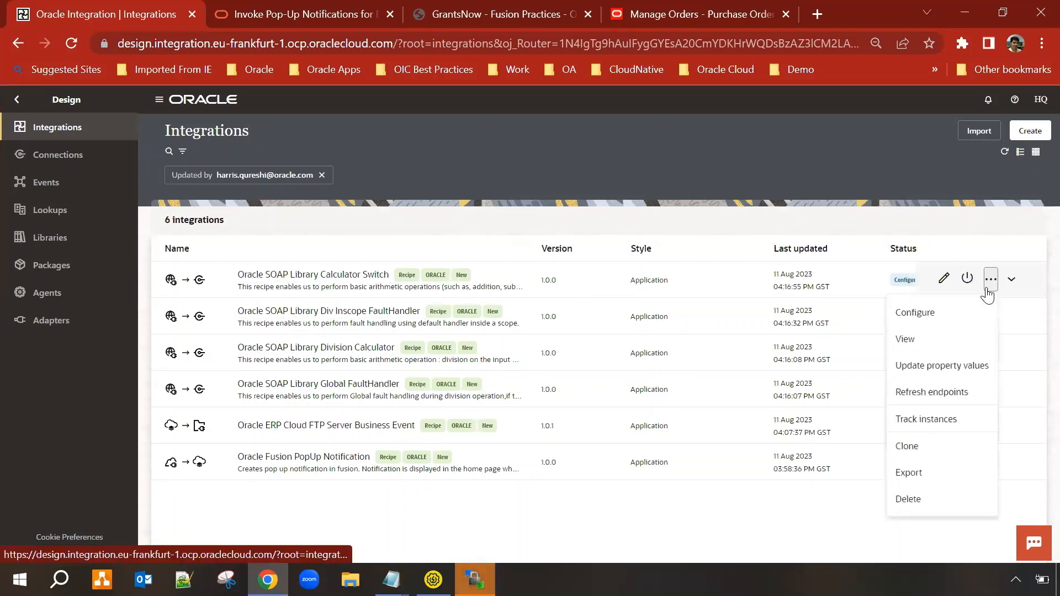
pyautogui.click(952, 304)
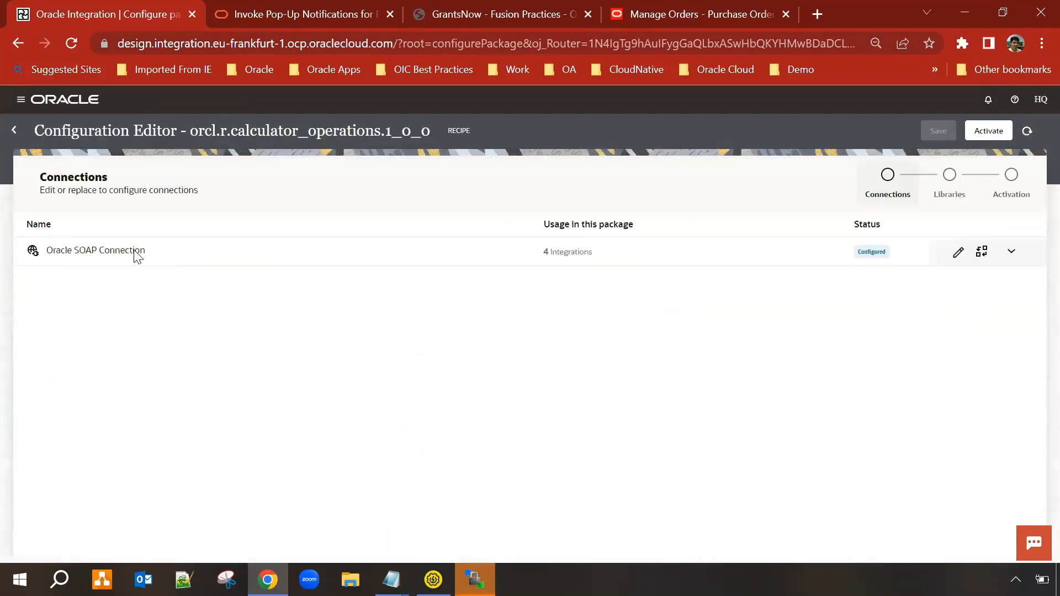
pyautogui.click(956, 255)
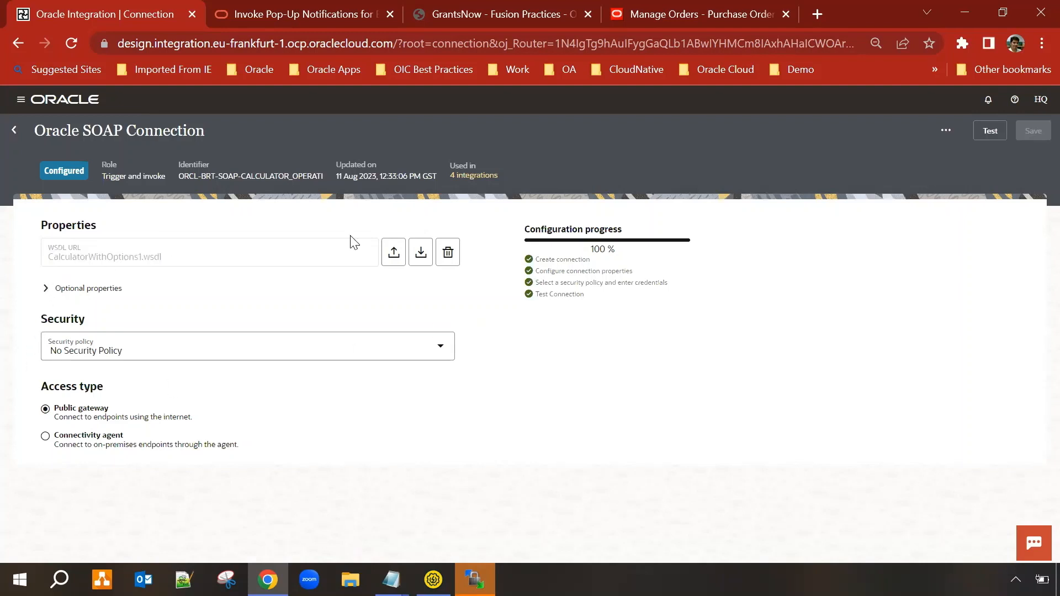
pyautogui.click(13, 130)
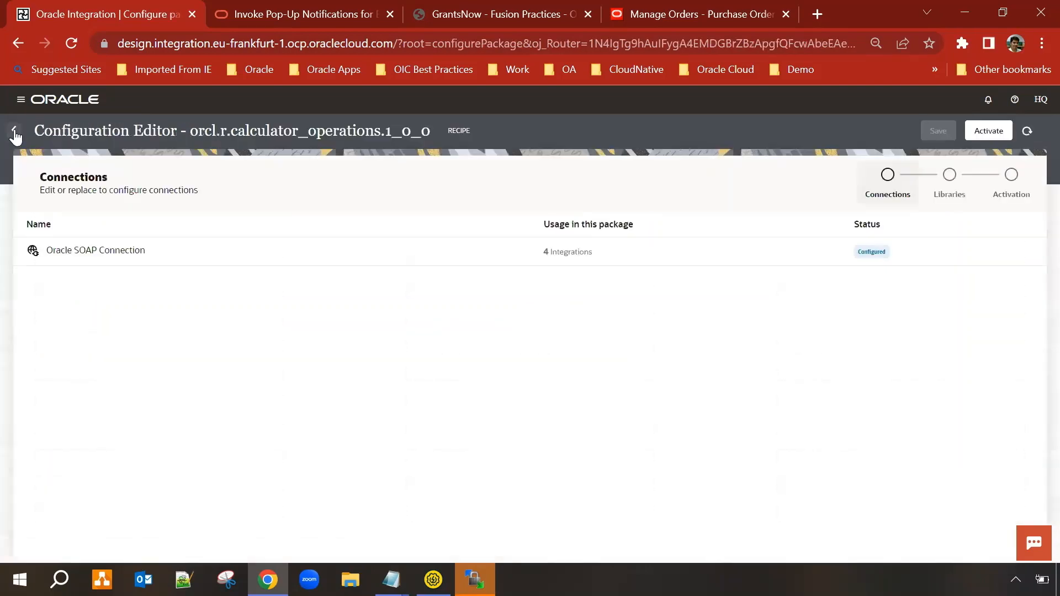
# Exit the Configuration Editor, activate the Oracle SOAP Library Calculator Switch integration with Debug tracing, and refresh the integrations list.
pyautogui.click(13, 133)
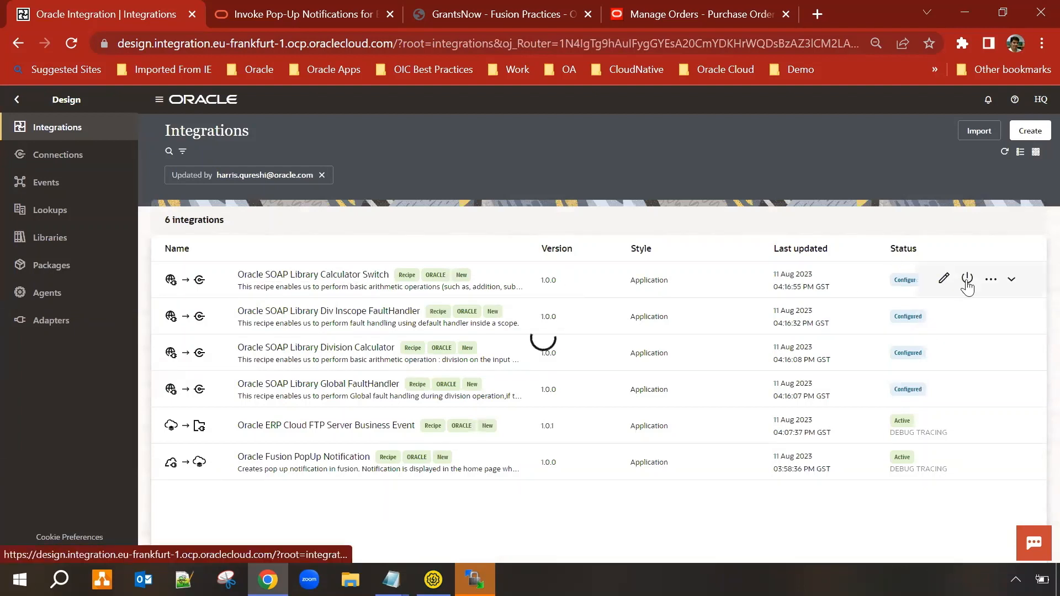
pyautogui.click(966, 279)
pyautogui.click(841, 248)
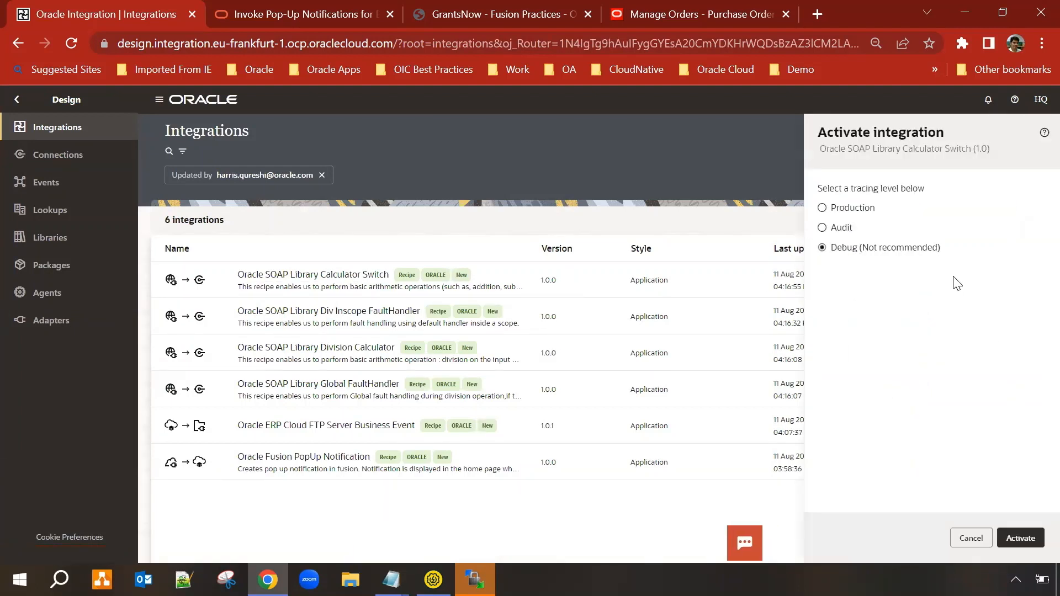
pyautogui.click(1019, 537)
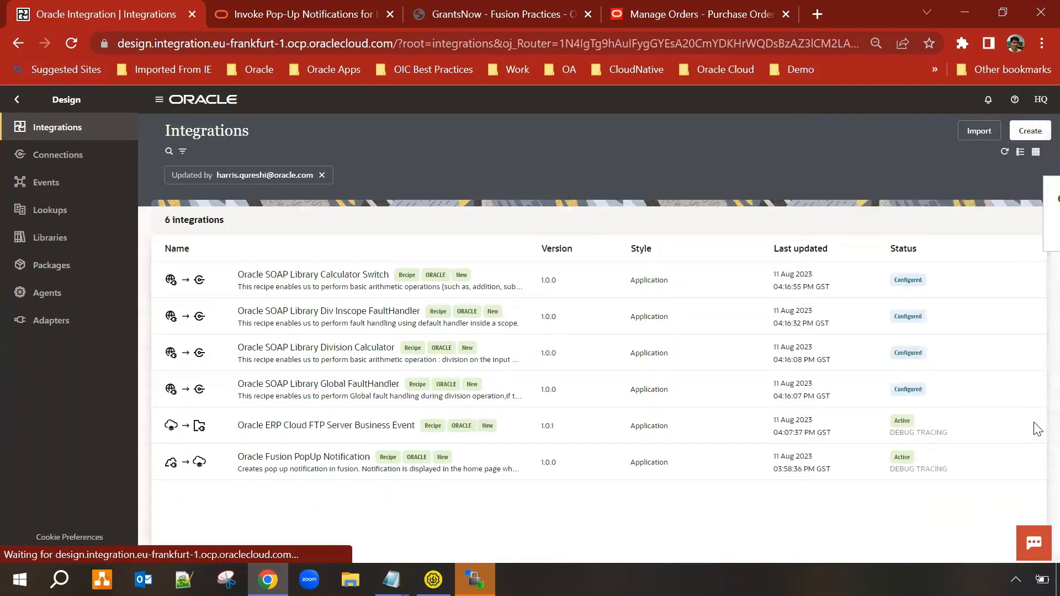
pyautogui.click(1005, 154)
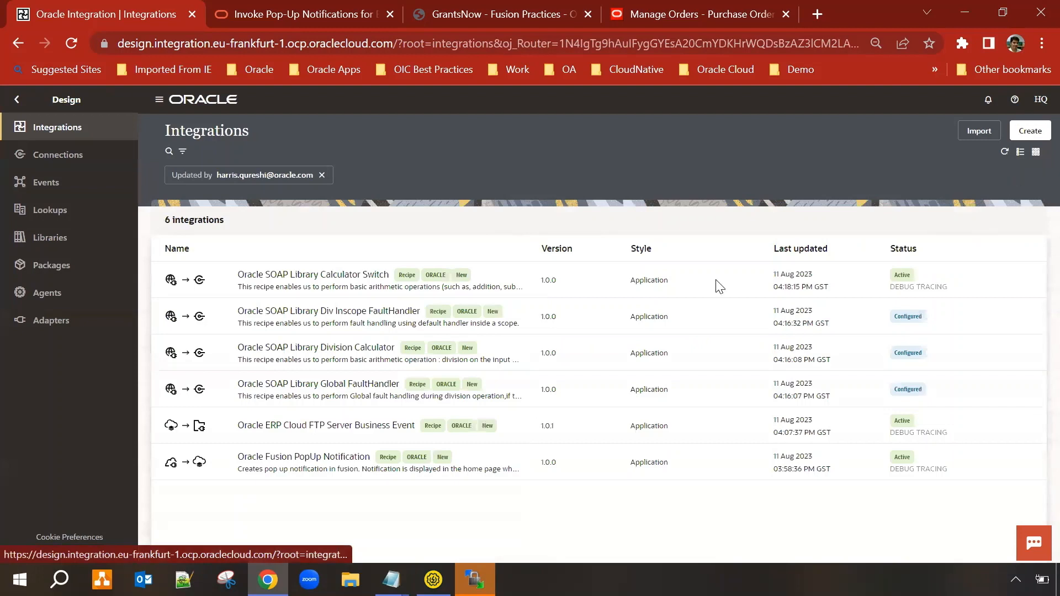
# Open the run details of the Oracle SOAP Library Calculator Switch integration and copy its metadata URL.
pyautogui.click(988, 278)
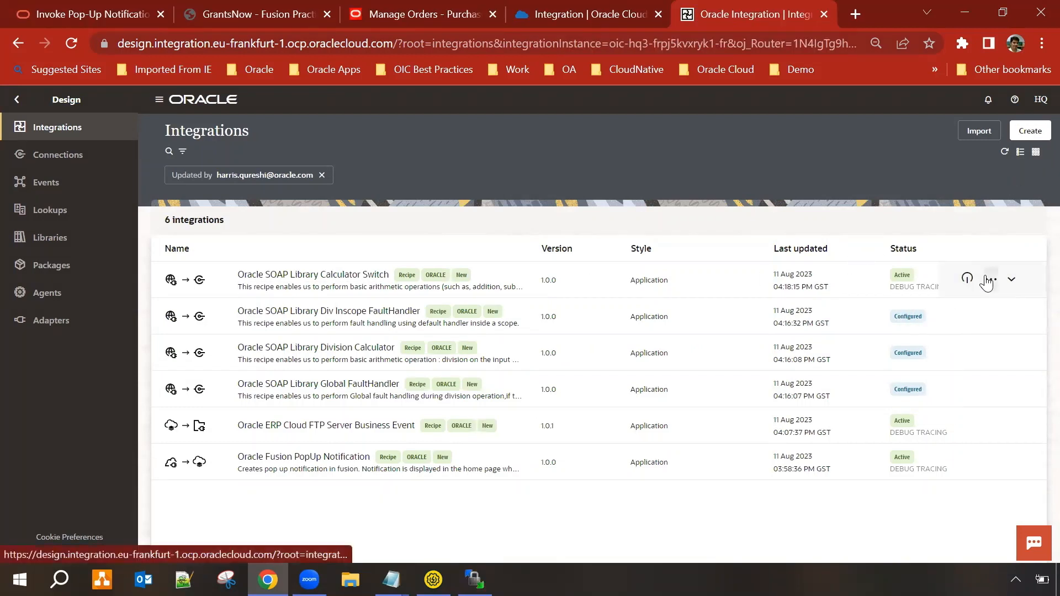
pyautogui.click(989, 279)
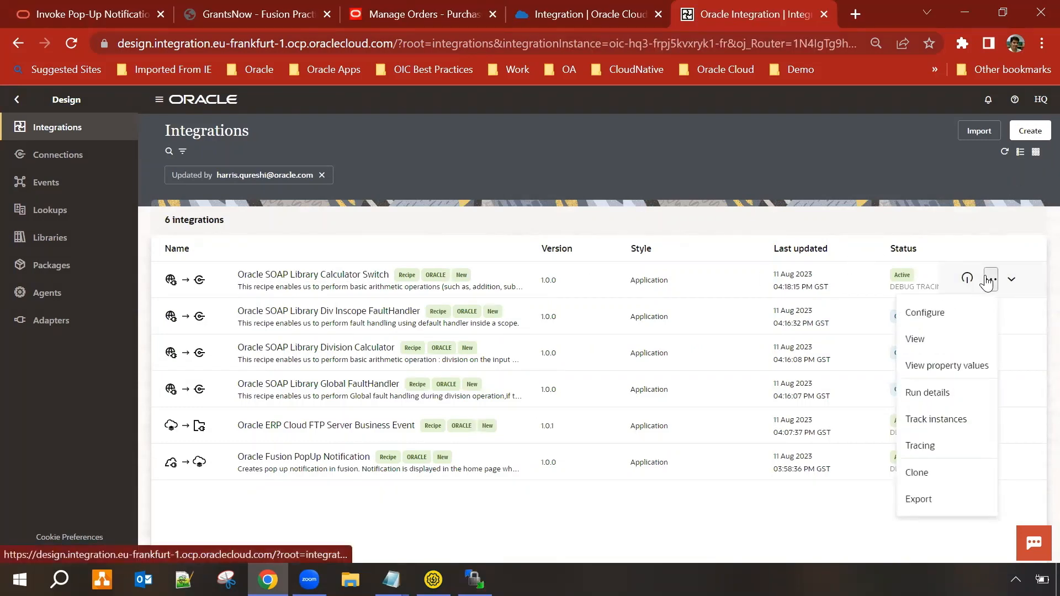
pyautogui.click(938, 391)
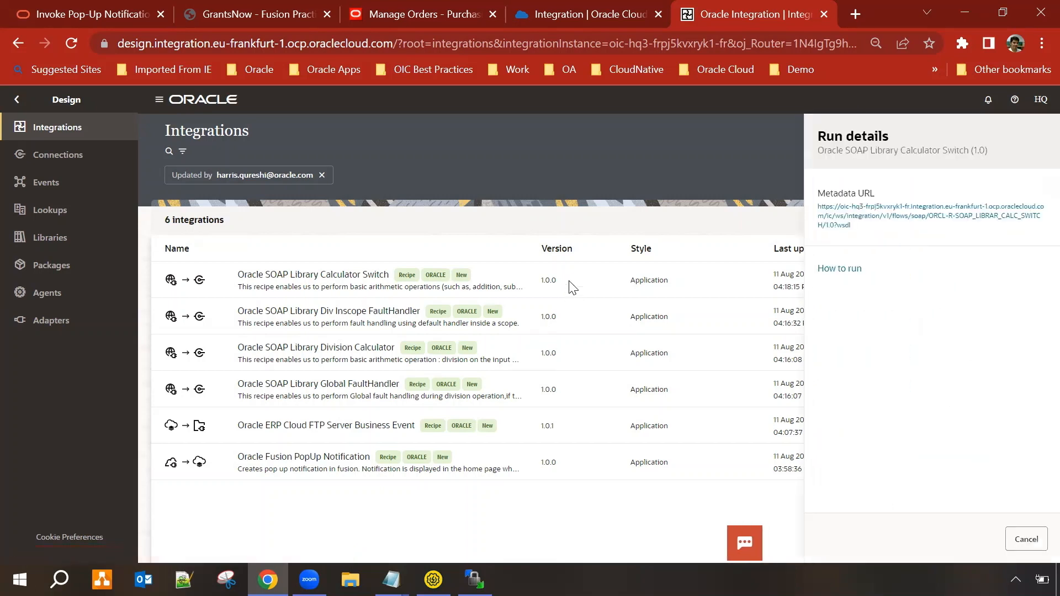
pyautogui.rightClick(846, 220)
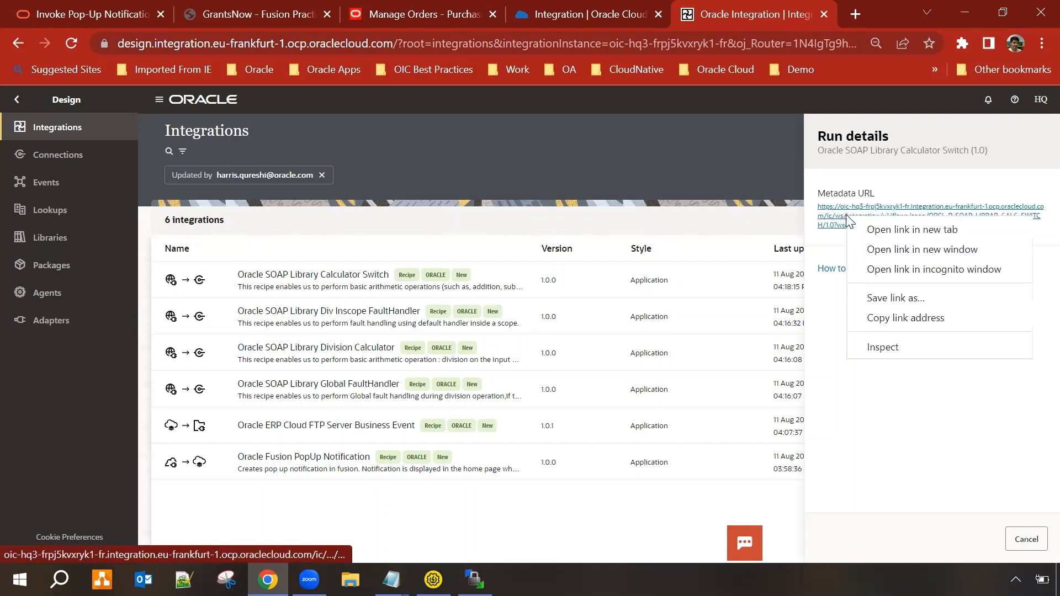
pyautogui.click(907, 316)
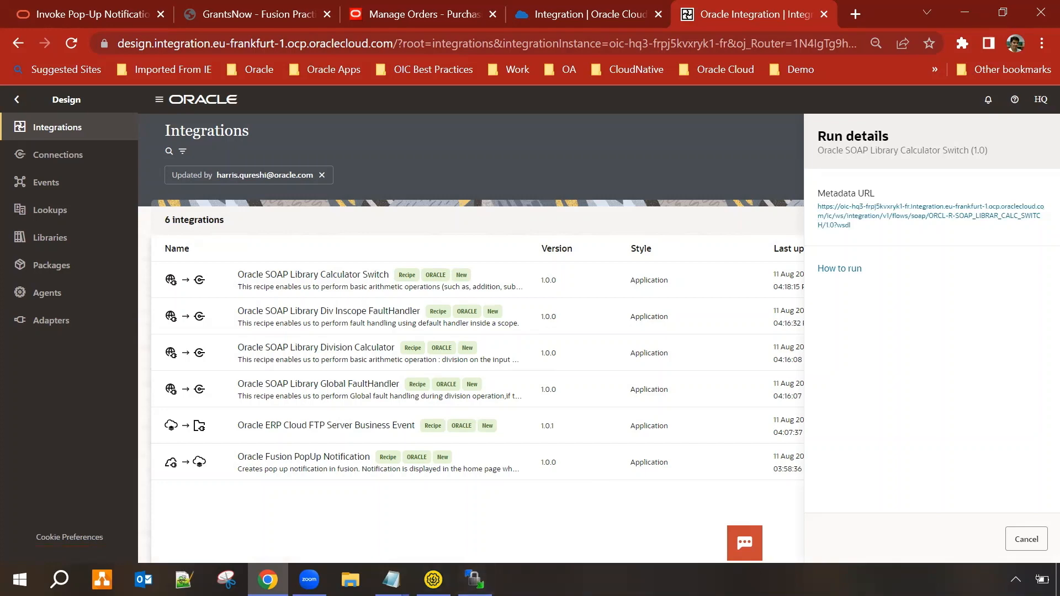
# Switch to SoapUI and create a SOAP project named Calculator, using the copied metadata URL as the initial WSDL.
pyautogui.hotkey('alt', 'Tab')
pyautogui.click(75, 57)
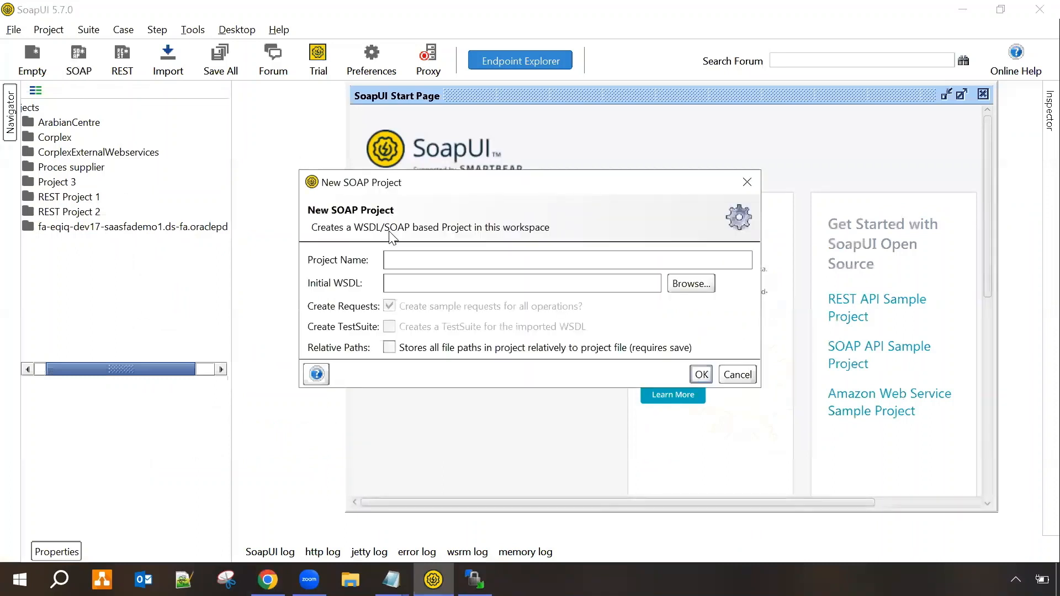
pyautogui.write('Calculator')
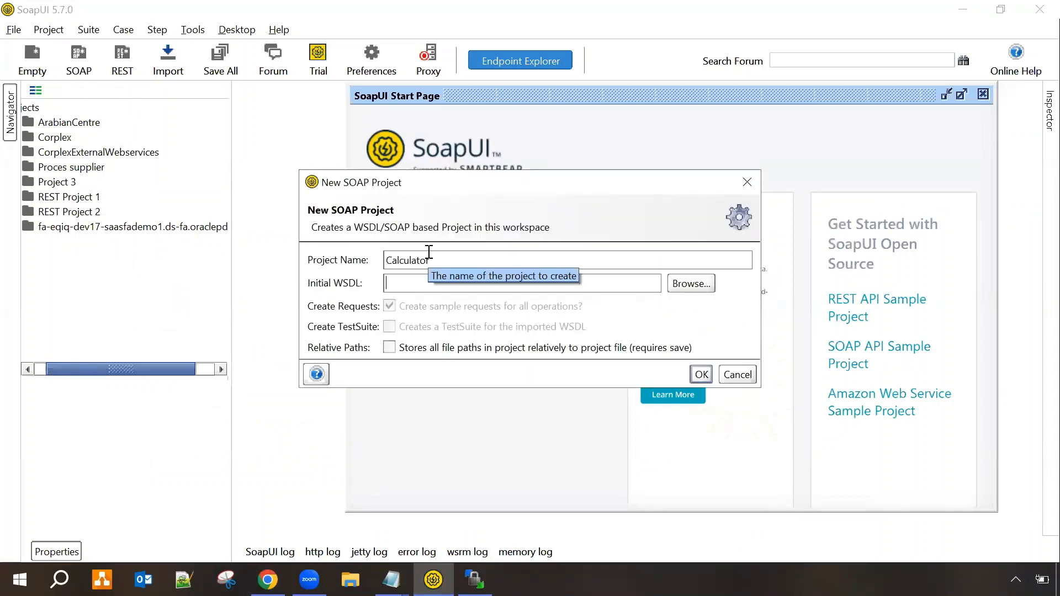
pyautogui.press('Tab')
pyautogui.hotkey('ctrl', 'v')
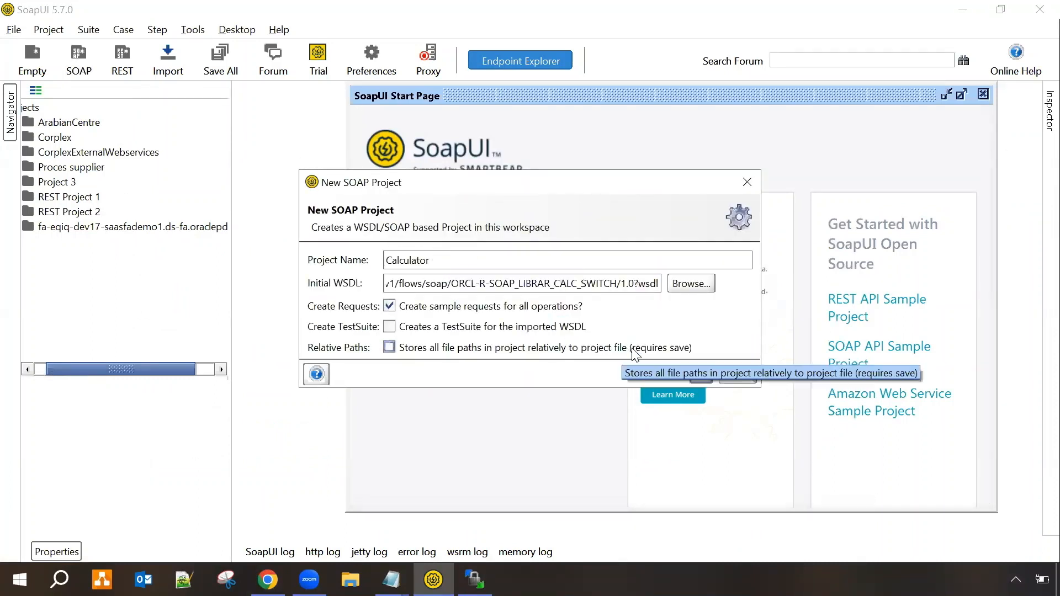
pyautogui.click(701, 375)
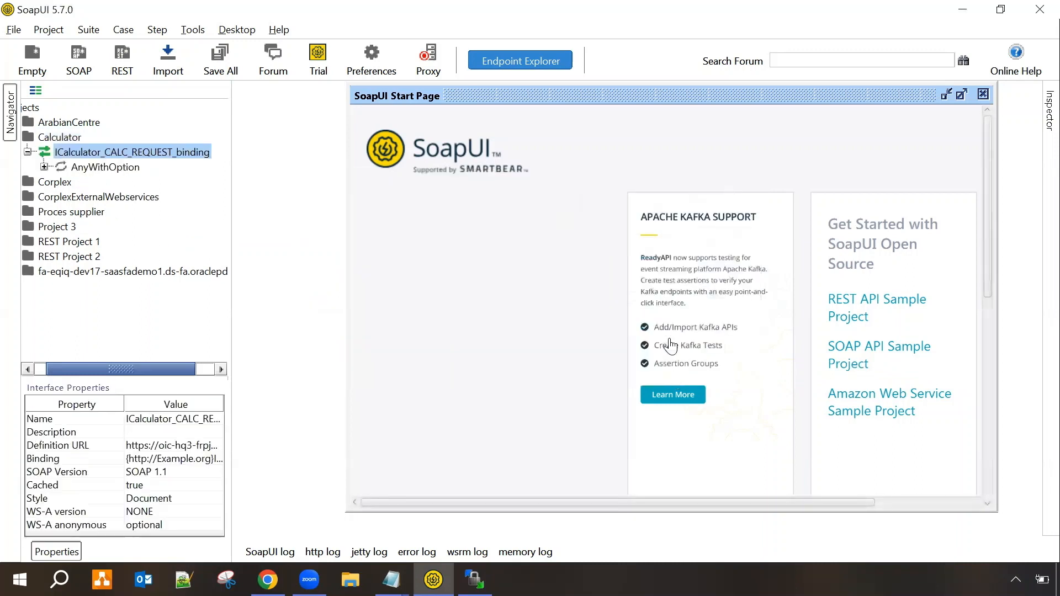
# Open Request 1 of the AnyWithOption operation and set option to div, a to 24 and b to 6.
pyautogui.click(44, 167)
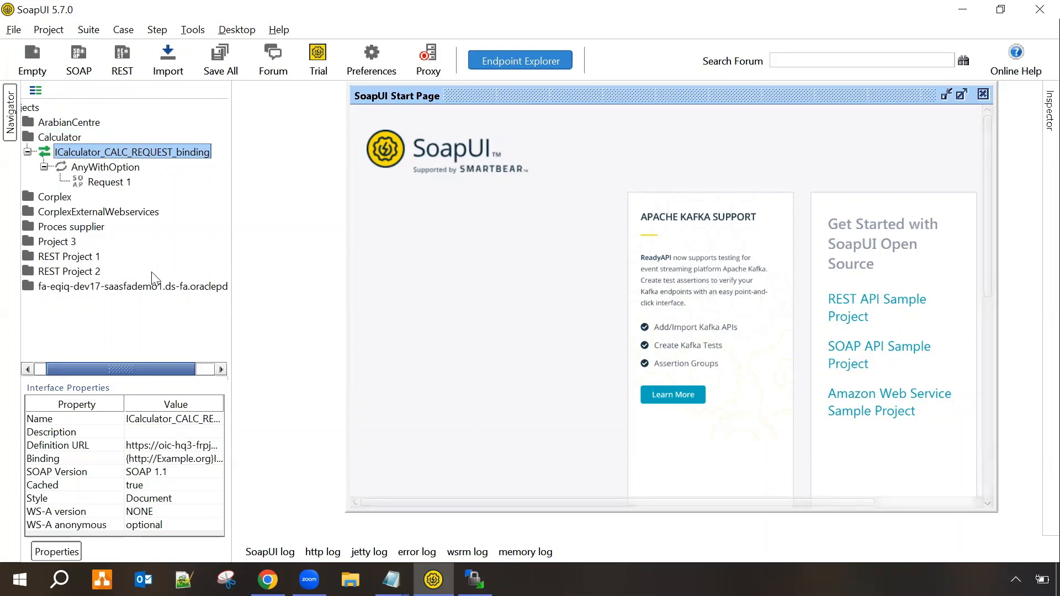
pyautogui.click(105, 182)
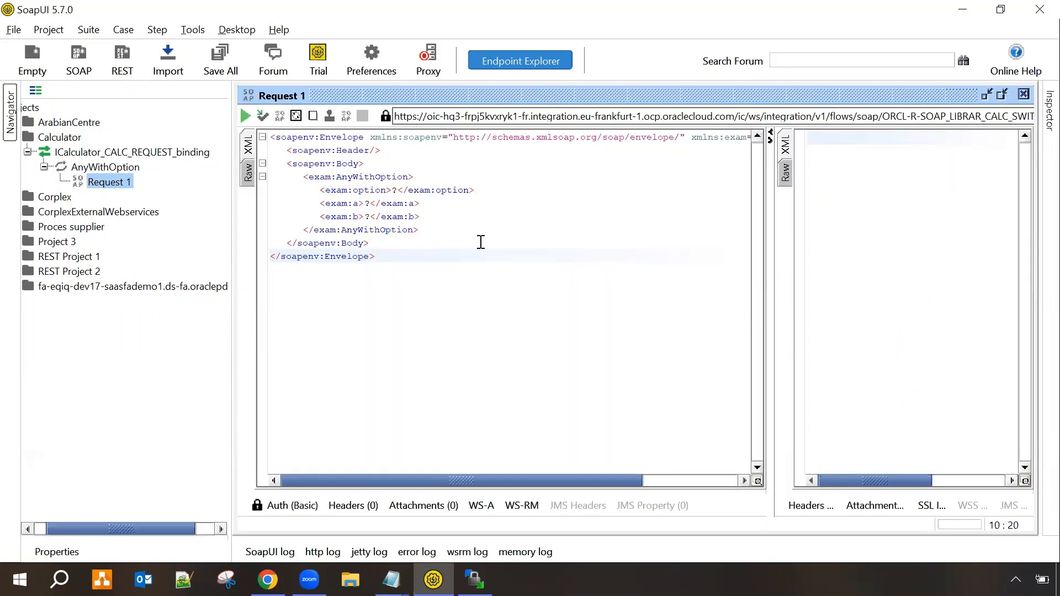
pyautogui.click(399, 190)
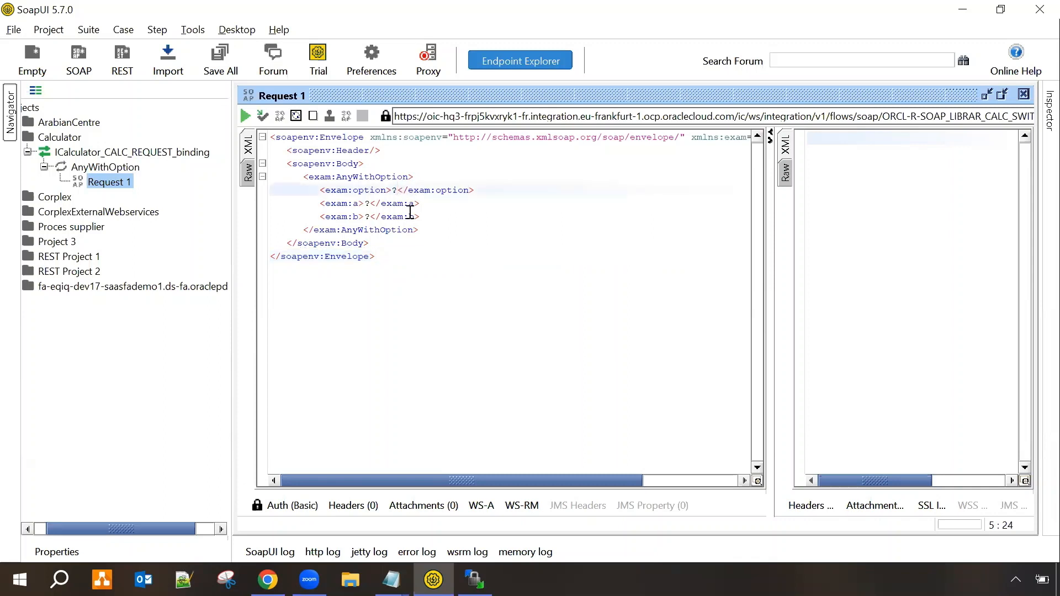
pyautogui.press('BackSpace')
pyautogui.write('div')
pyautogui.press('Down')
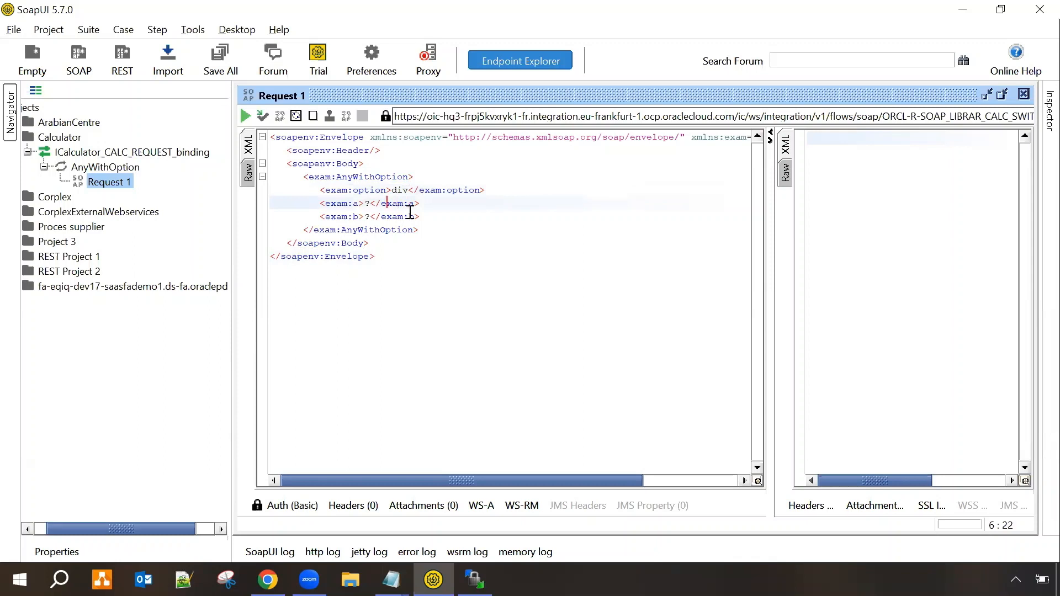
pyautogui.press('BackSpace')
pyautogui.write('24')
pyautogui.press('Down')
pyautogui.press('BackSpace')
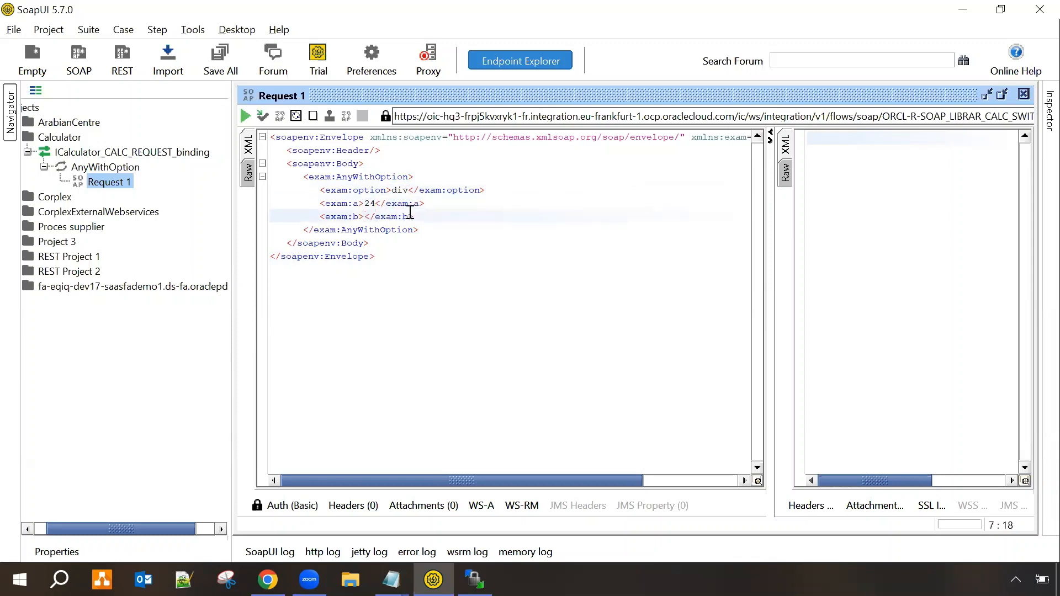
pyautogui.write('6')
# Submit the division request and view the result in the response XML.
pyautogui.click(245, 116)
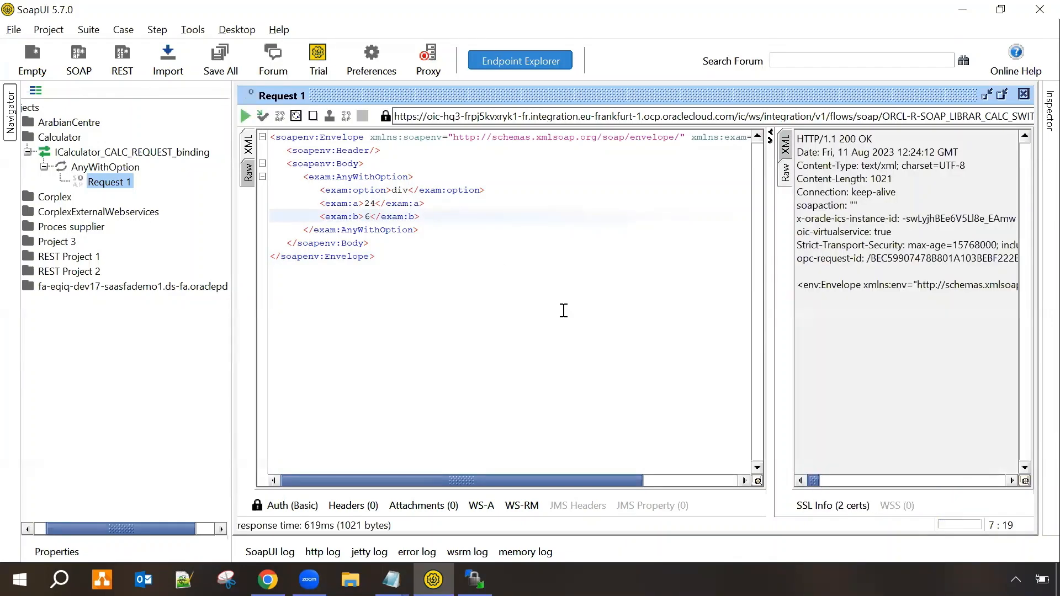
pyautogui.click(785, 146)
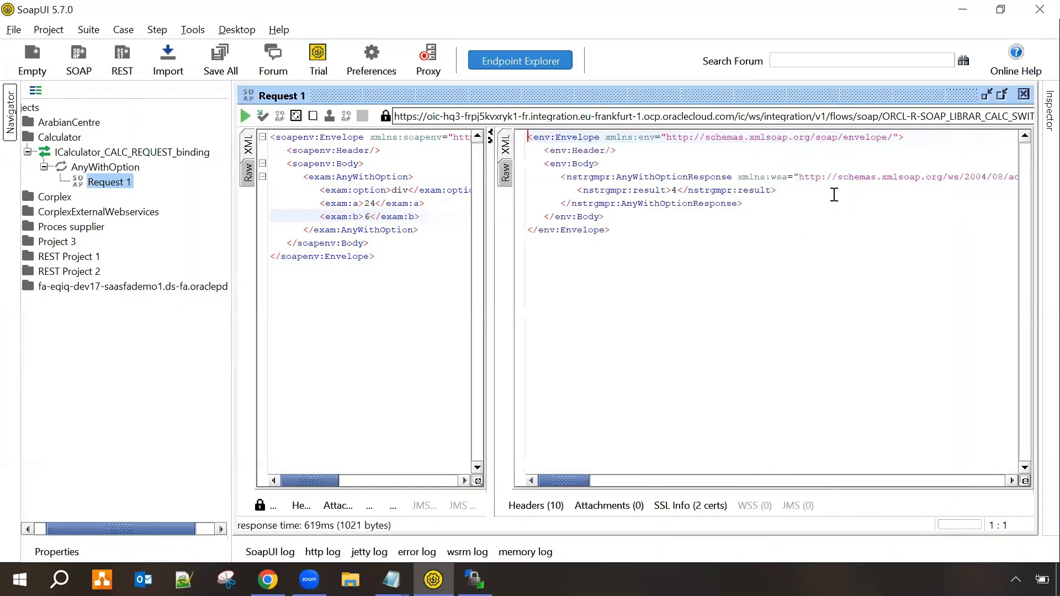
pyautogui.click(683, 189)
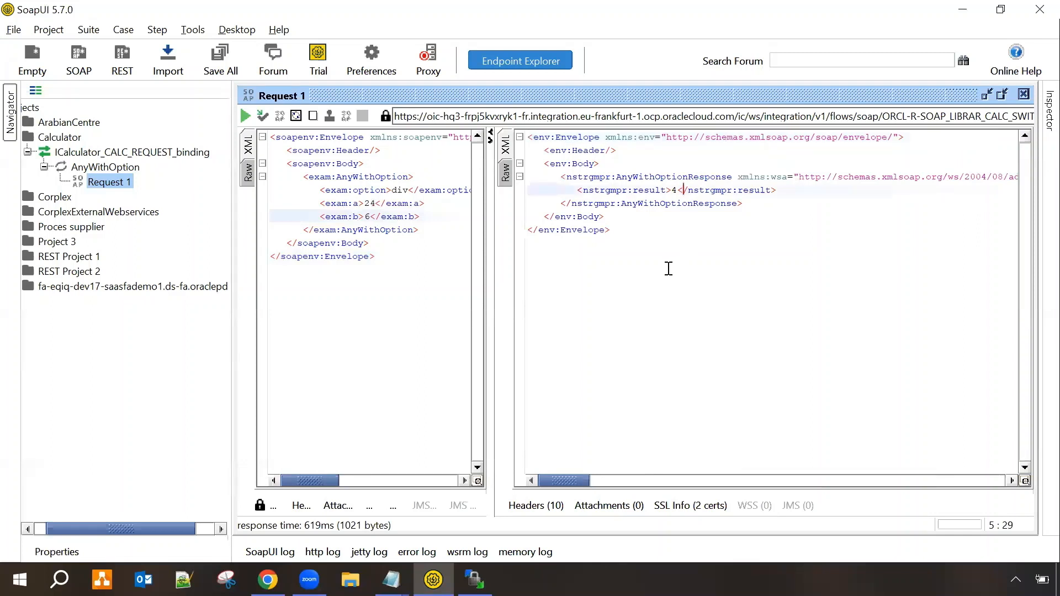
# Change the request's option to mul, submit it again and view the result in the response XML.
pyautogui.doubleClick(399, 190)
pyautogui.write('mul')
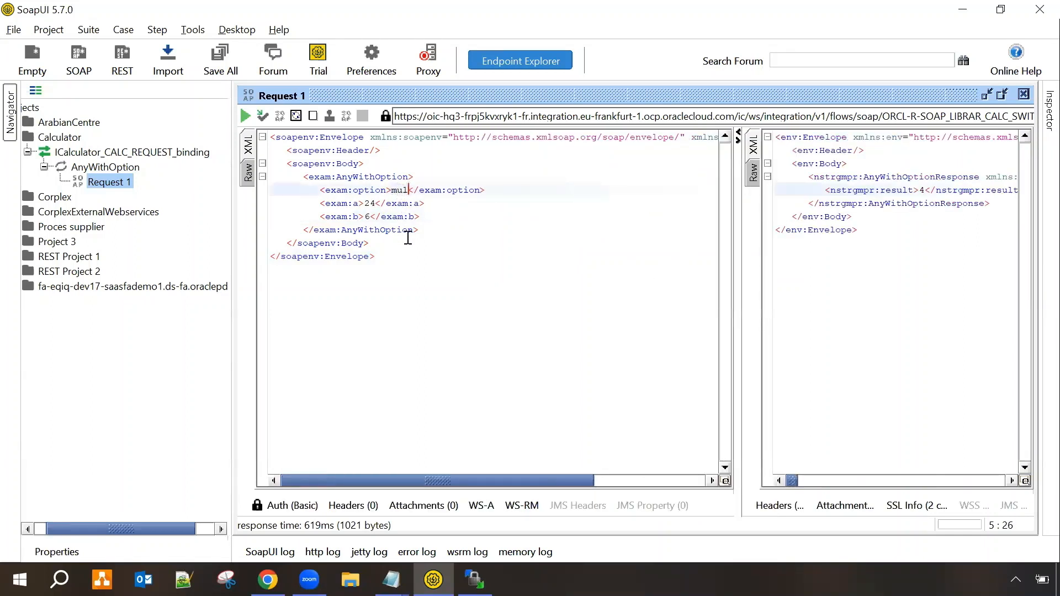
pyautogui.click(244, 117)
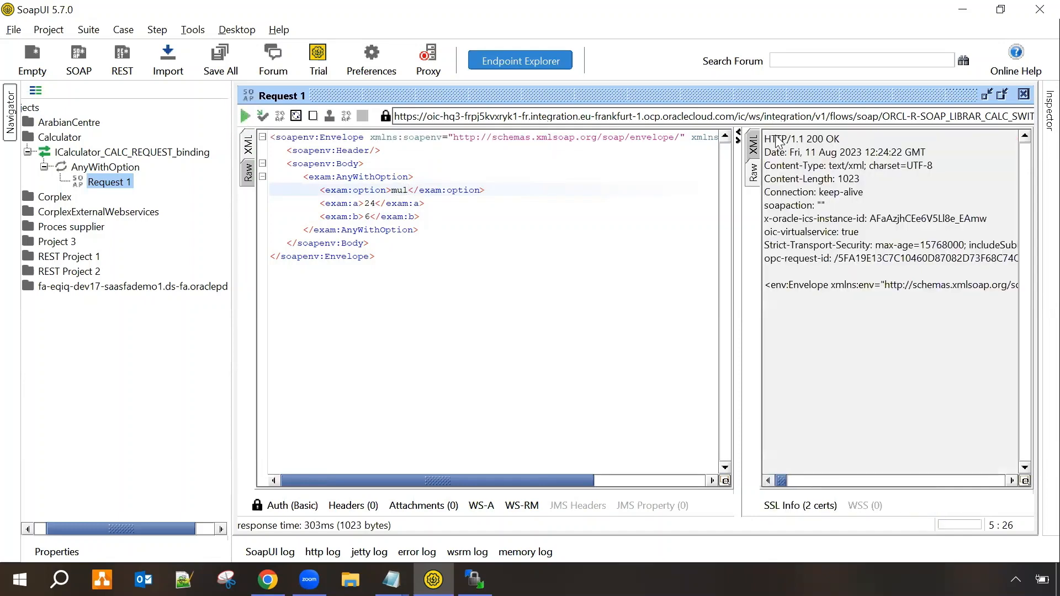
pyautogui.click(755, 146)
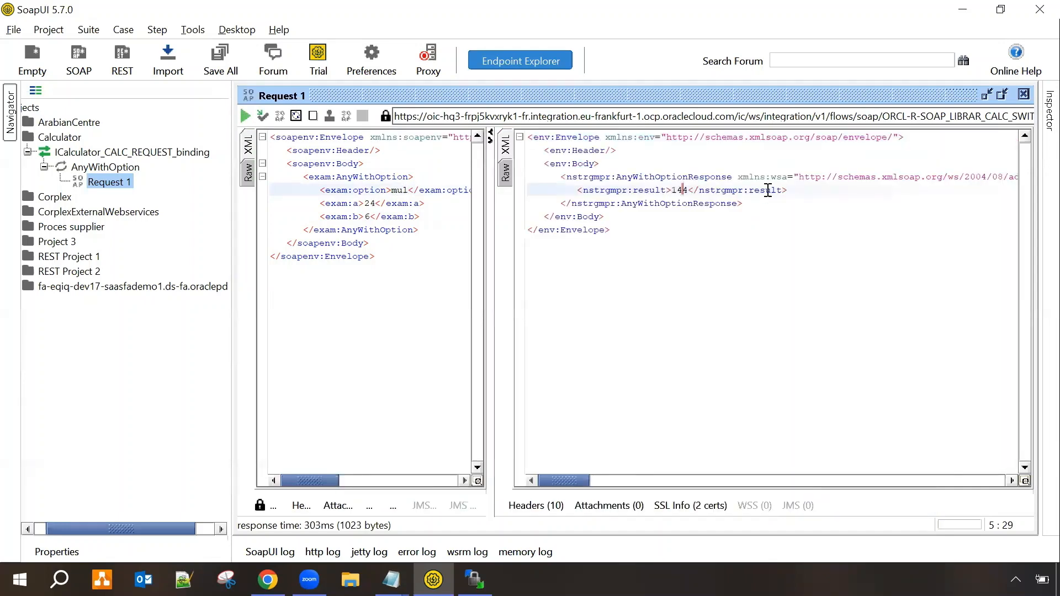
pyautogui.click(743, 257)
pyautogui.click(397, 193)
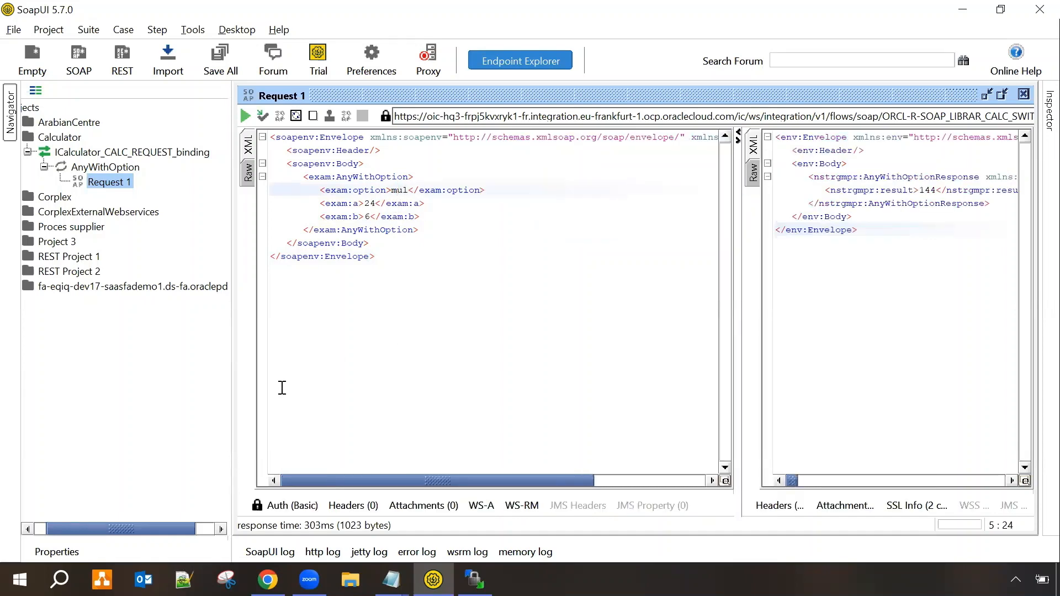
# Switch back to Oracle Integration in the browser, close the run details and open the Observability list of instances.
pyautogui.hotkey('alt', 'Tab')
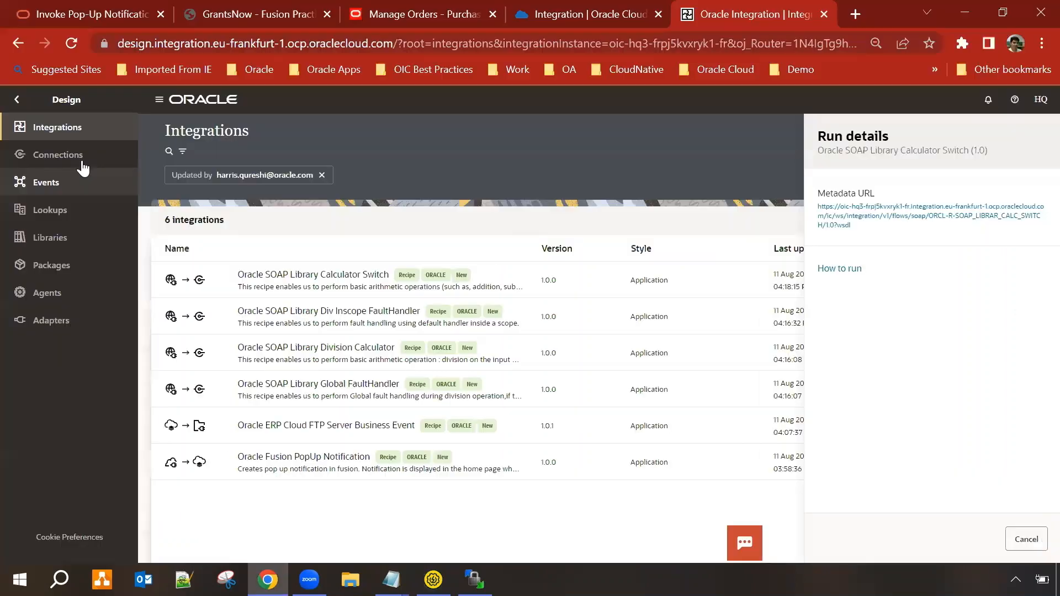
pyautogui.click(1026, 544)
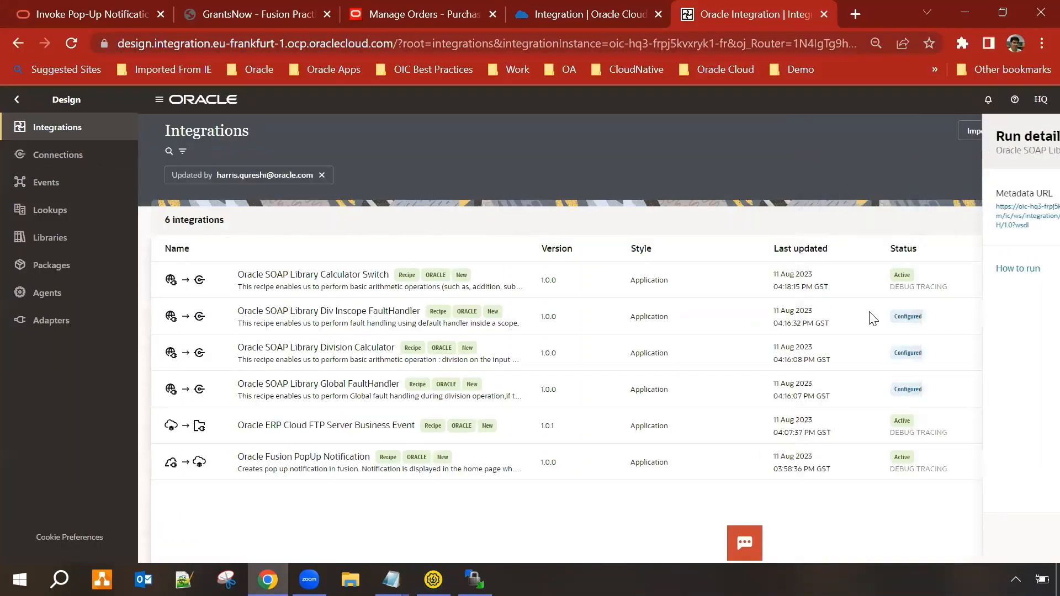
pyautogui.click(17, 99)
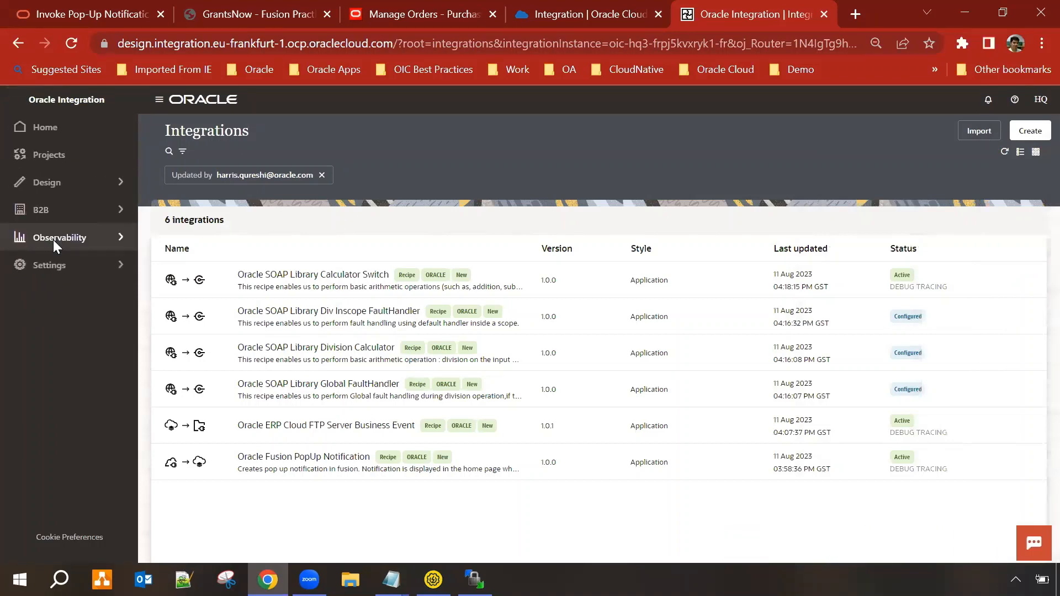
pyautogui.click(54, 238)
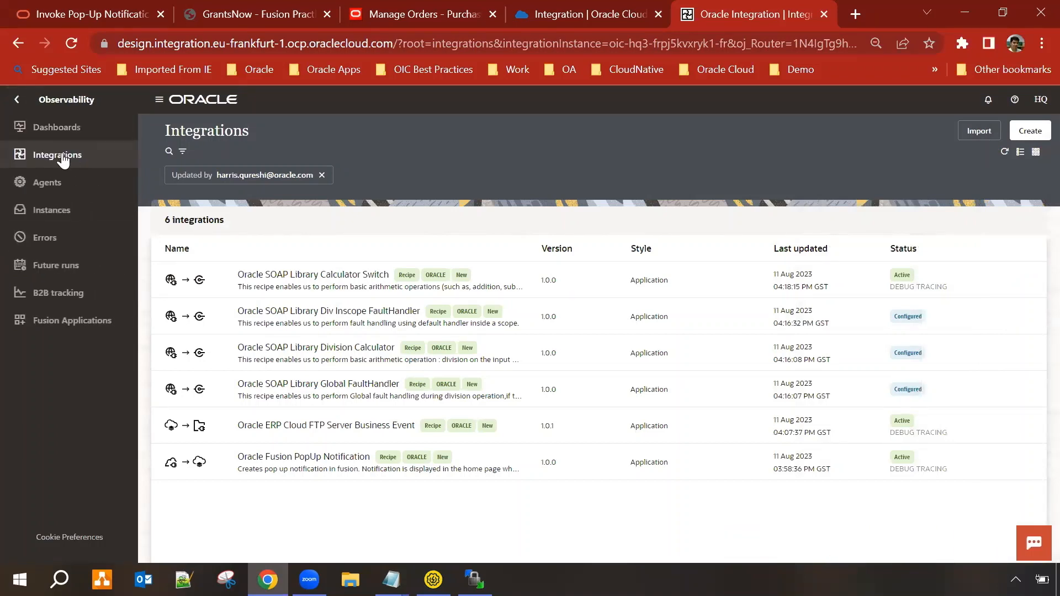
pyautogui.click(52, 209)
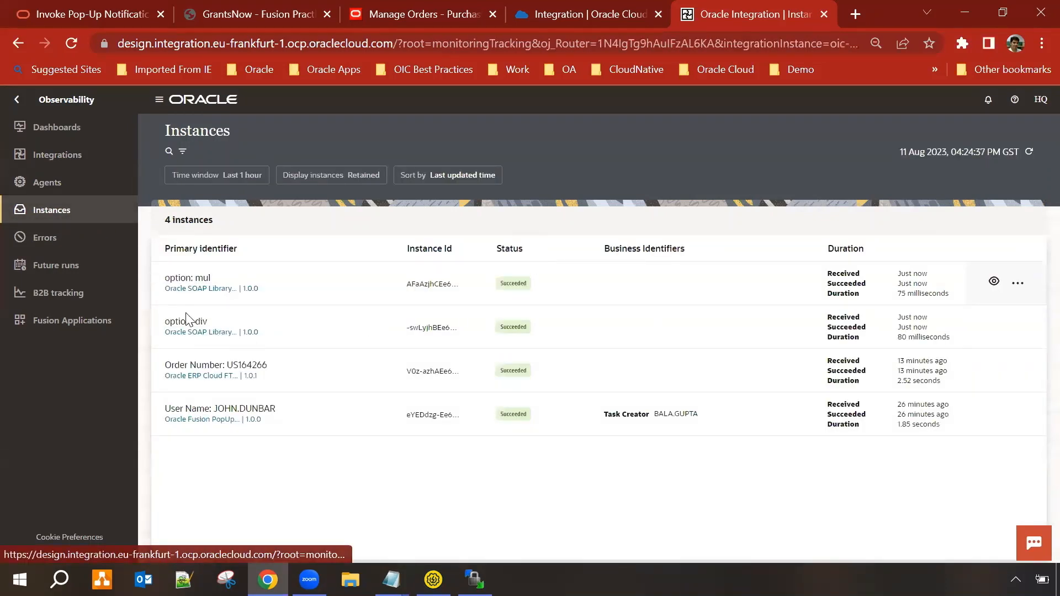
# Open the "option: div" instance in horizontal layout, examine its Switch route and expanded DivScope, and return to the instances list.
pyautogui.click(191, 328)
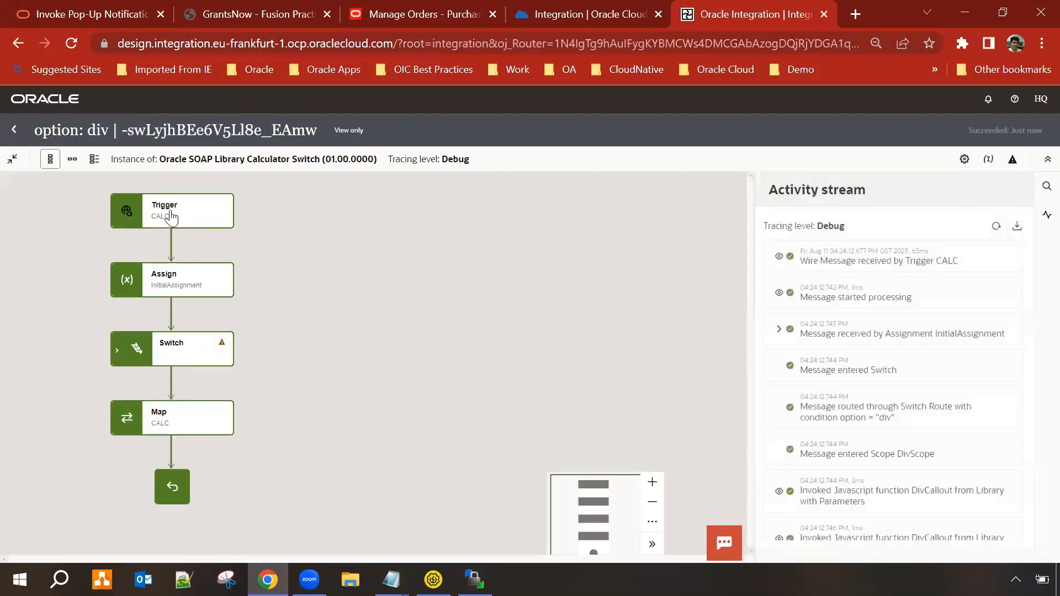
pyautogui.click(73, 159)
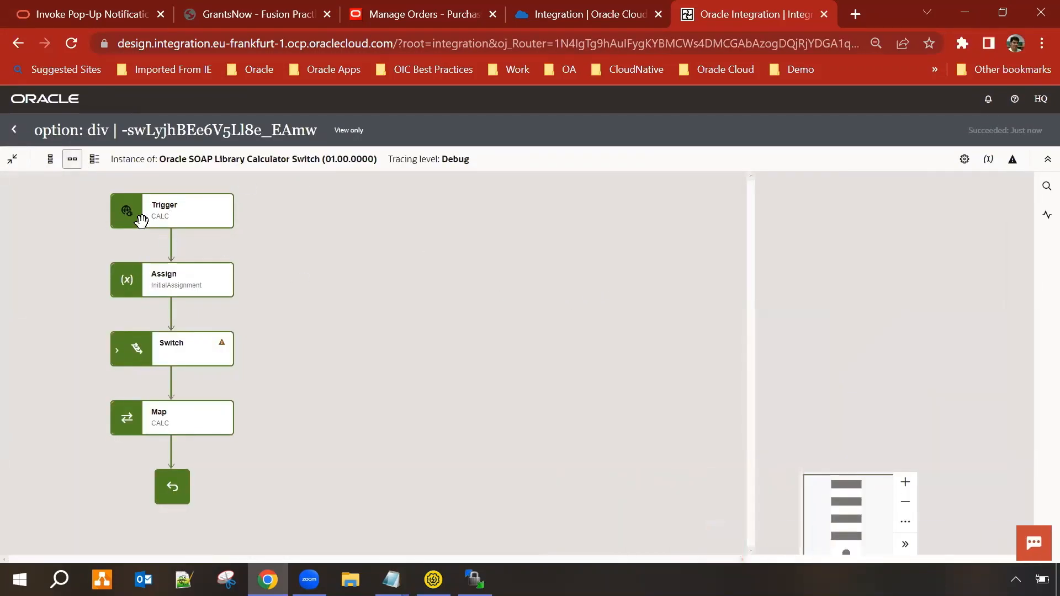
pyautogui.moveTo(513, 352); pyautogui.dragTo(276, 339)
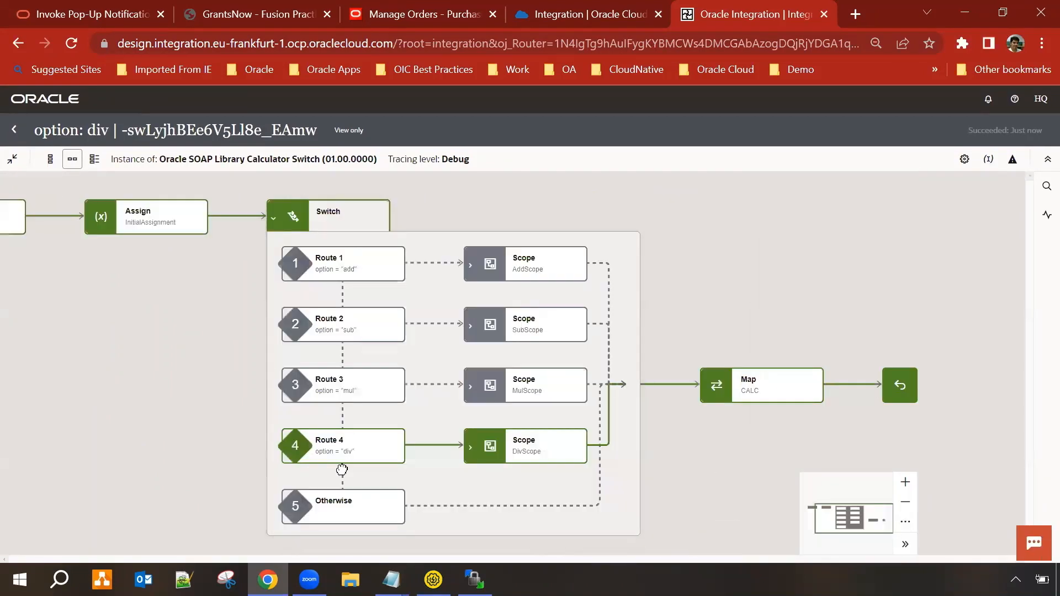
pyautogui.click(470, 451)
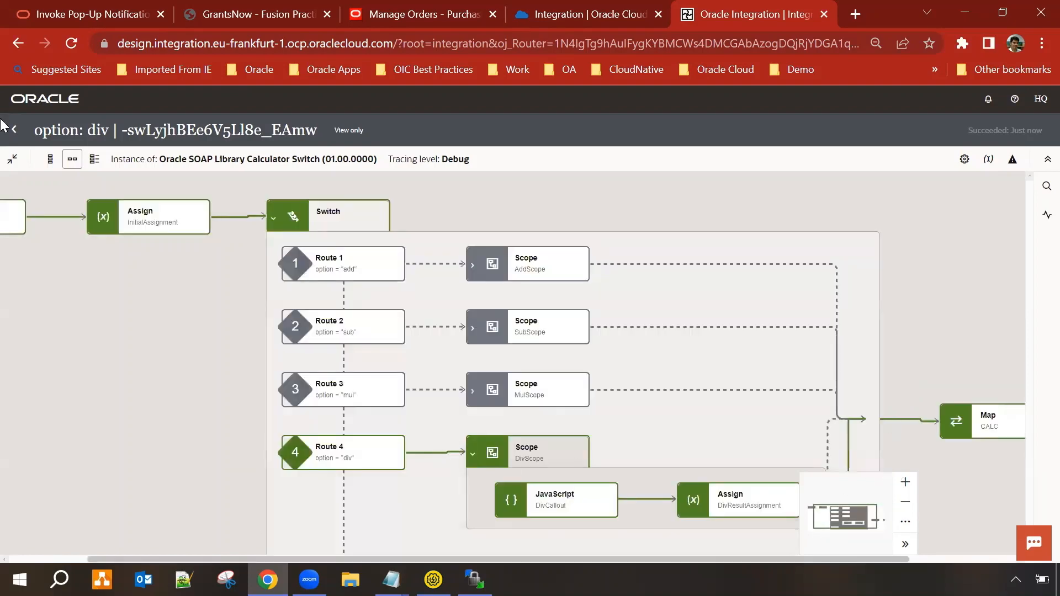
pyautogui.click(14, 129)
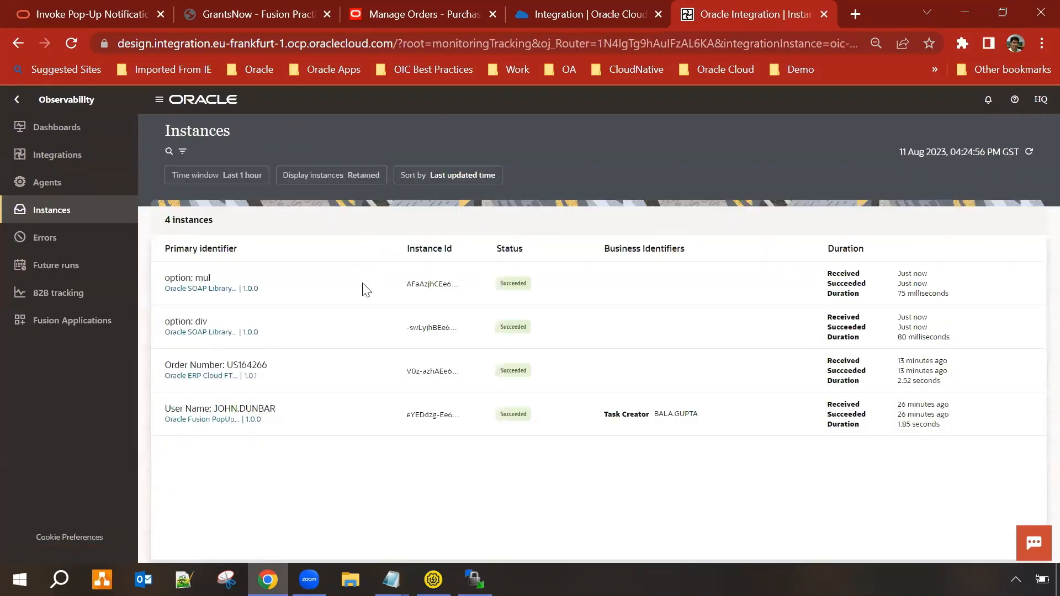
# Open the "option: mul" instance in horizontal layout and expand its Switch action to examine the executed route.
pyautogui.click(199, 283)
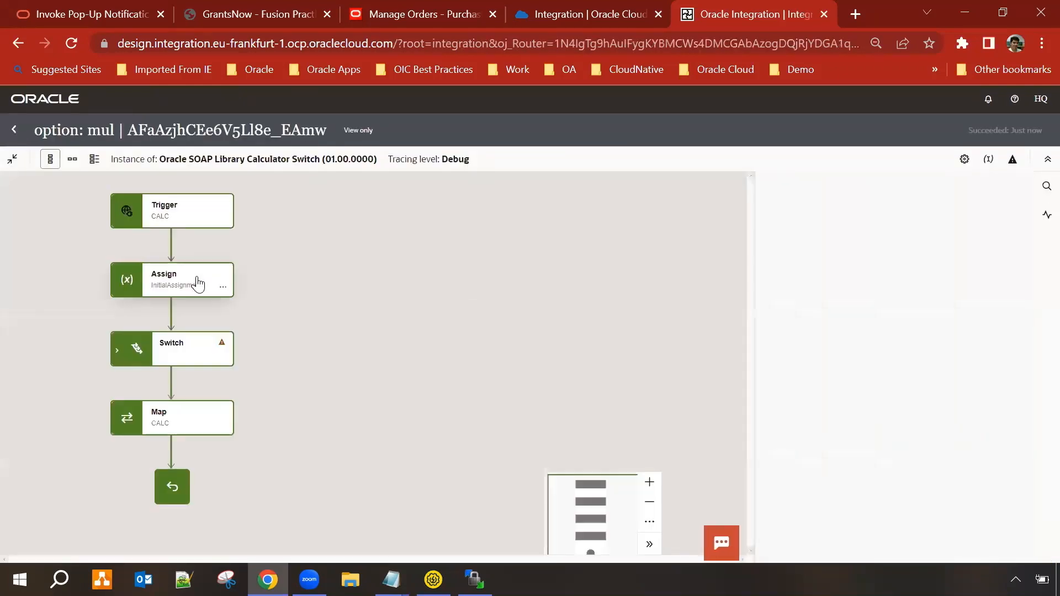
pyautogui.click(72, 161)
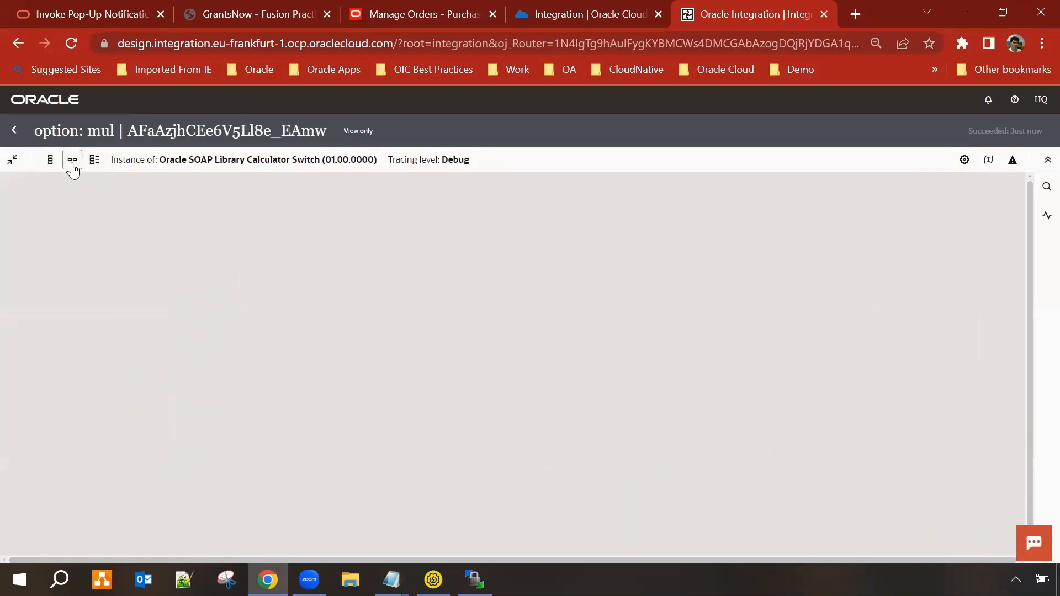
pyautogui.click(482, 214)
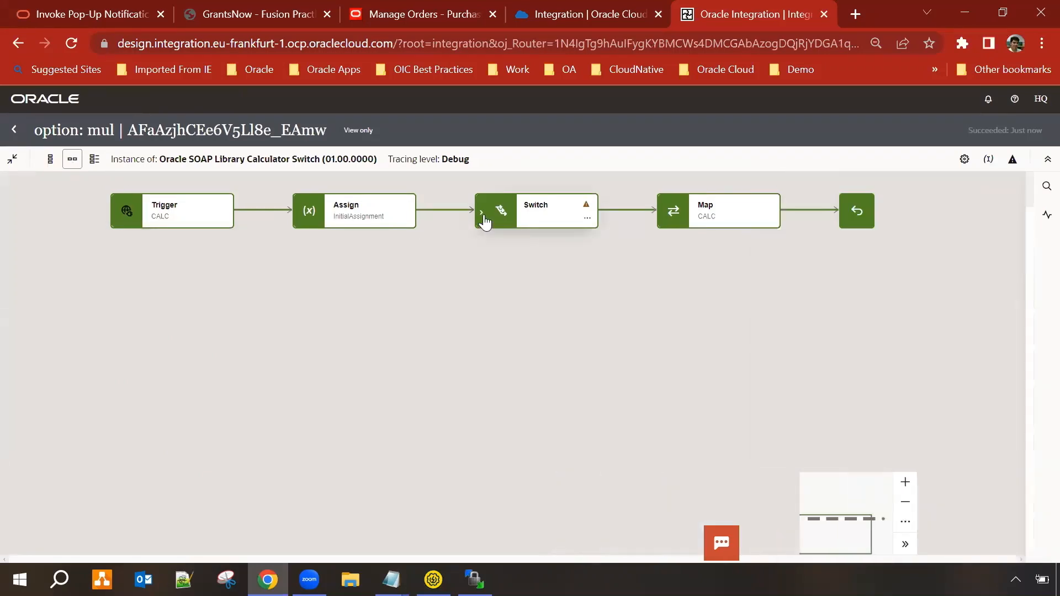
pyautogui.click(483, 216)
pyautogui.moveTo(419, 334); pyautogui.dragTo(248, 345)
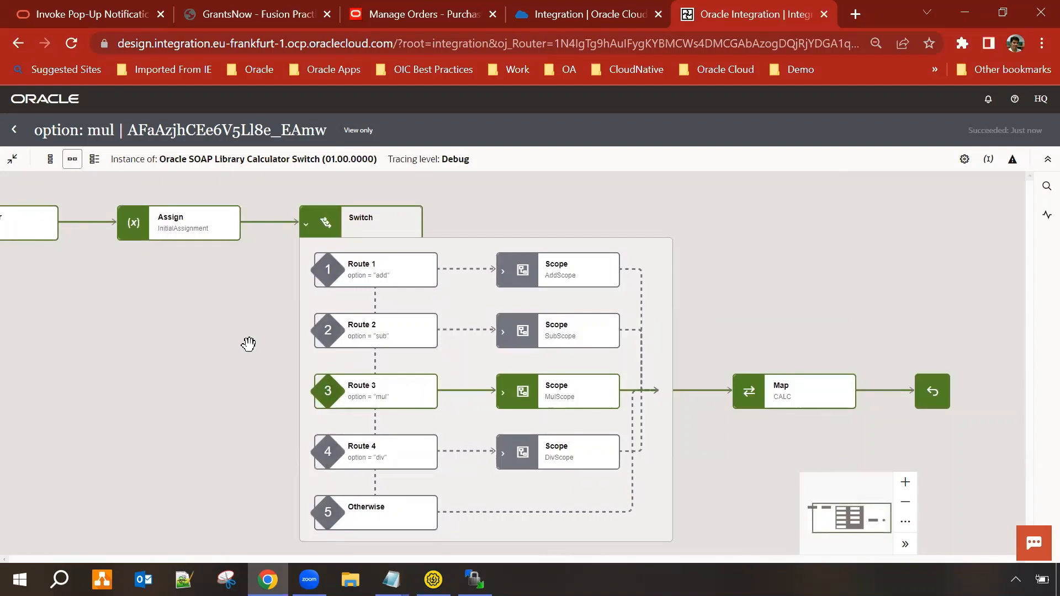